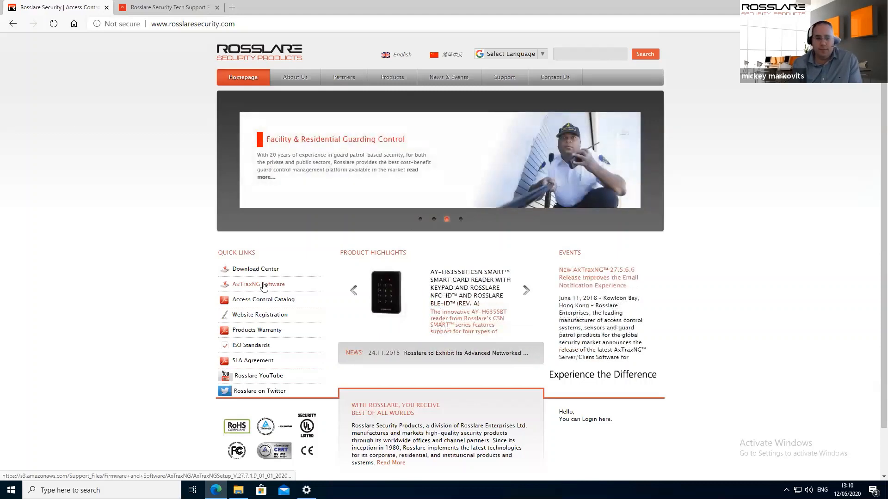
Cancel the new AxTraxNGSetup download in Edge and show the existing installer in the Downloads folder
{"action": "left_click", "coordinate": [263, 286]}
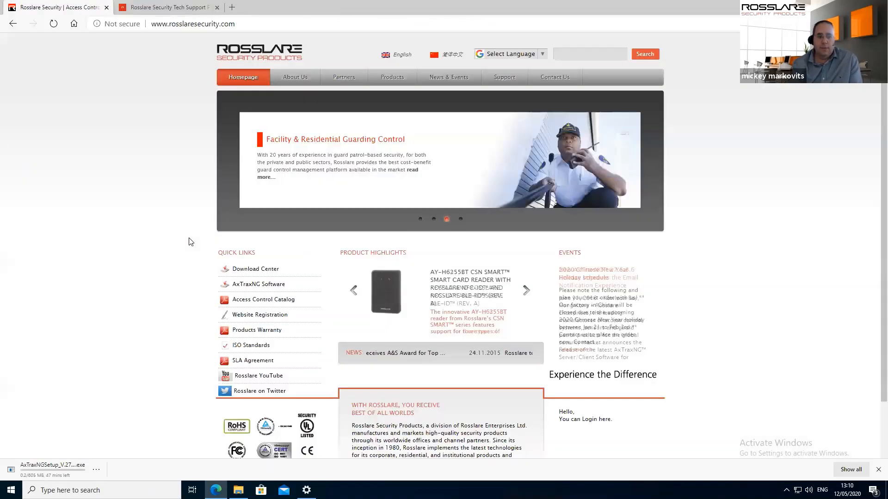
{"action": "left_click", "coordinate": [97, 470]}
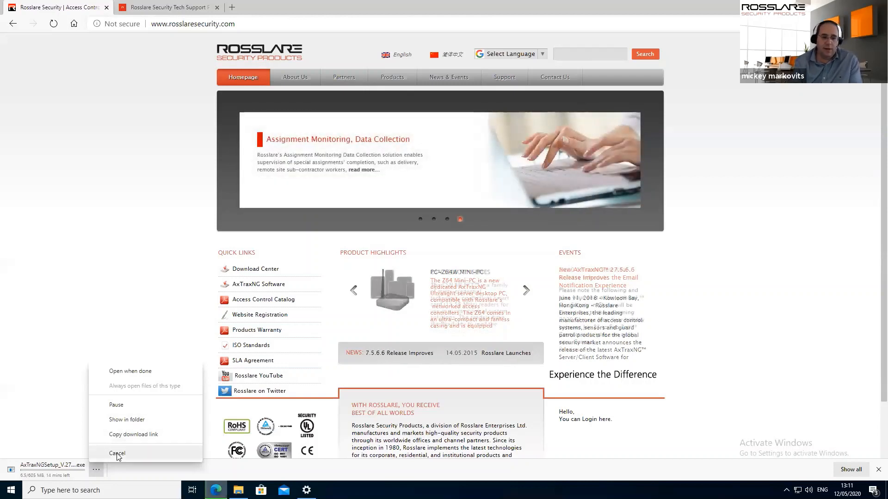
{"action": "left_click", "coordinate": [117, 454]}
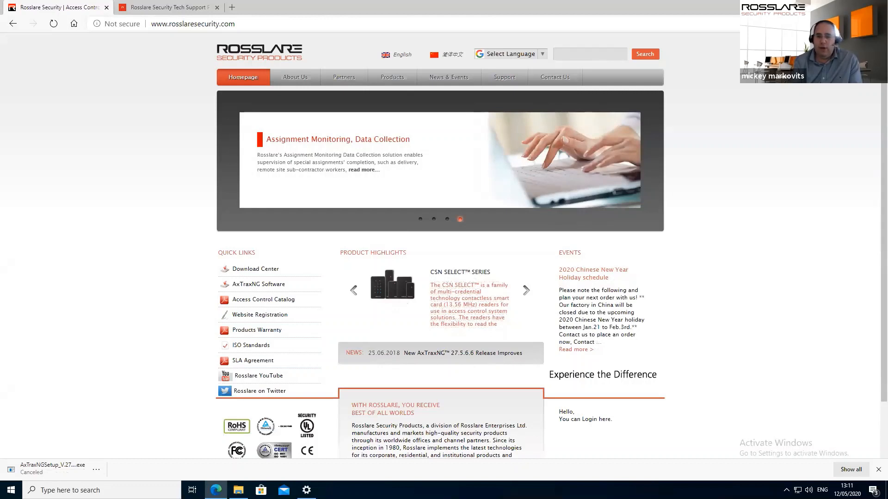
{"action": "left_click", "coordinate": [238, 490]}
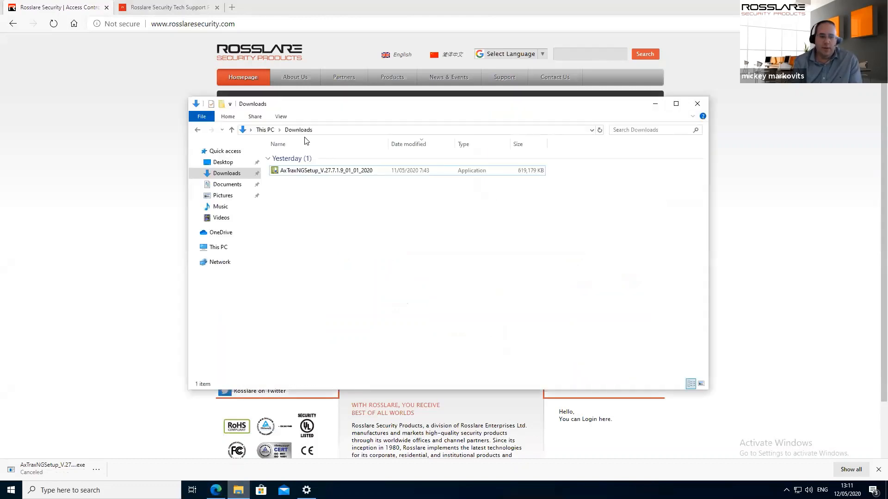
Run AxTraxNGSetup_V.27.7.1.9_01_01_2020 from Downloads and approve the User Account Control prompt
{"action": "double_click", "coordinate": [295, 171]}
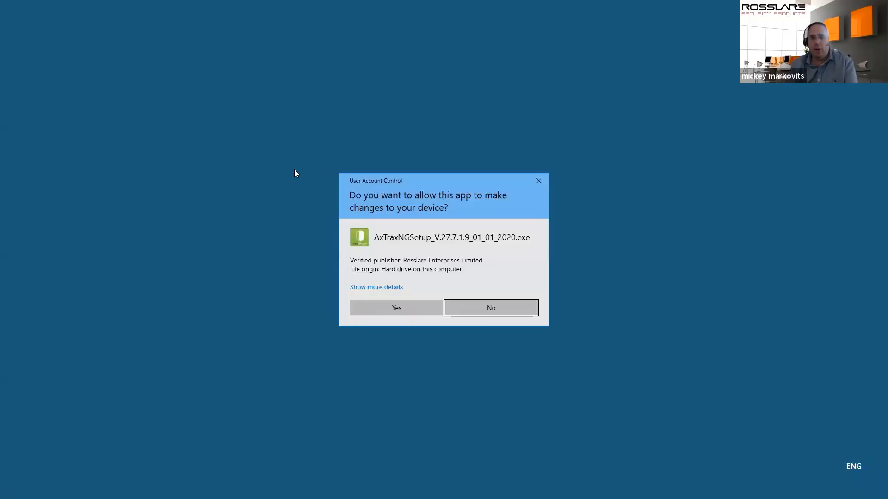
{"action": "left_click", "coordinate": [396, 306]}
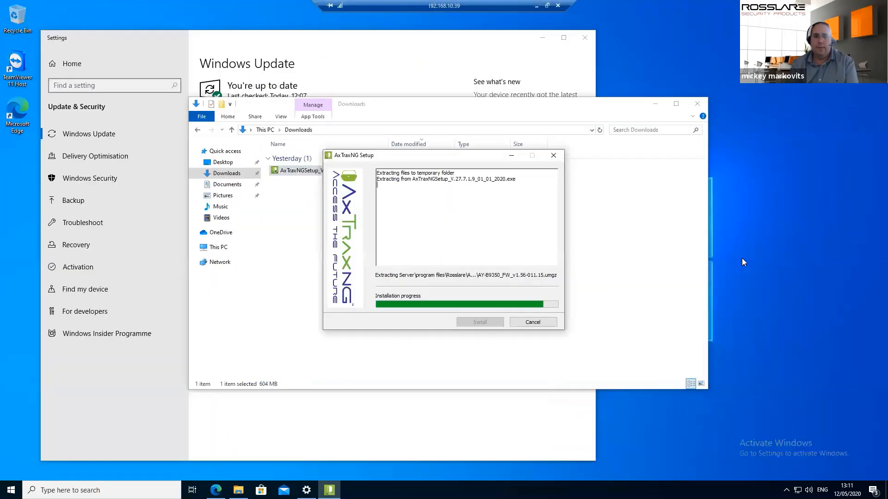
Confirm Windows Update shows no pending updates, then close its settings window
{"action": "left_click", "coordinate": [533, 58]}
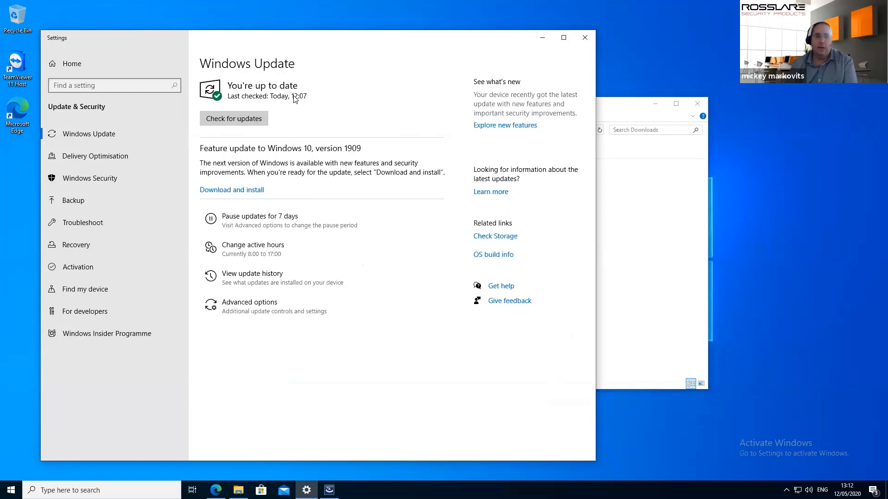
{"action": "left_click", "coordinate": [585, 38]}
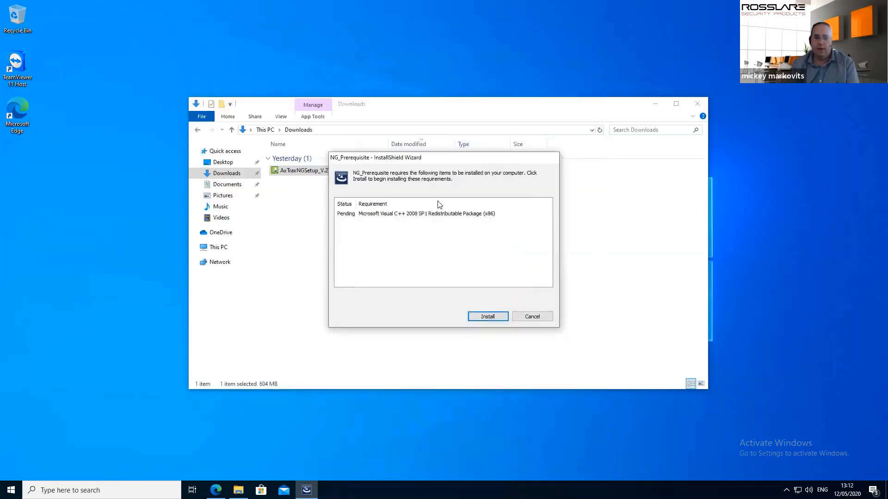
Install the NG_Prerequisite package with the Visual C++ 2008 SP1 Redistributable (x86)
{"action": "left_click", "coordinate": [496, 316]}
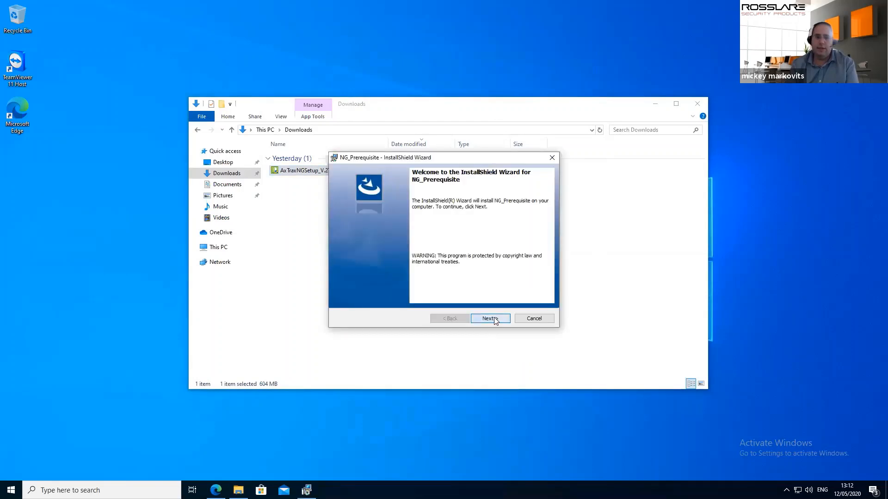
{"action": "left_click", "coordinate": [493, 320]}
{"action": "left_click", "coordinate": [495, 321]}
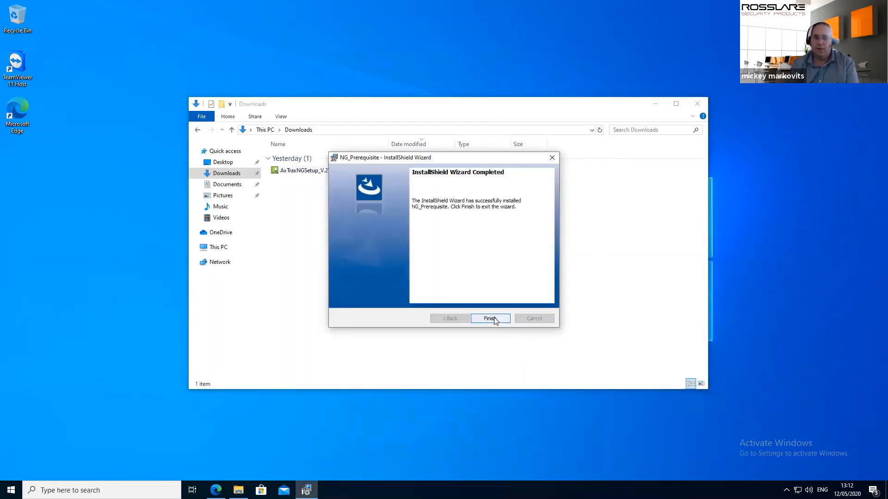
{"action": "left_click", "coordinate": [494, 319]}
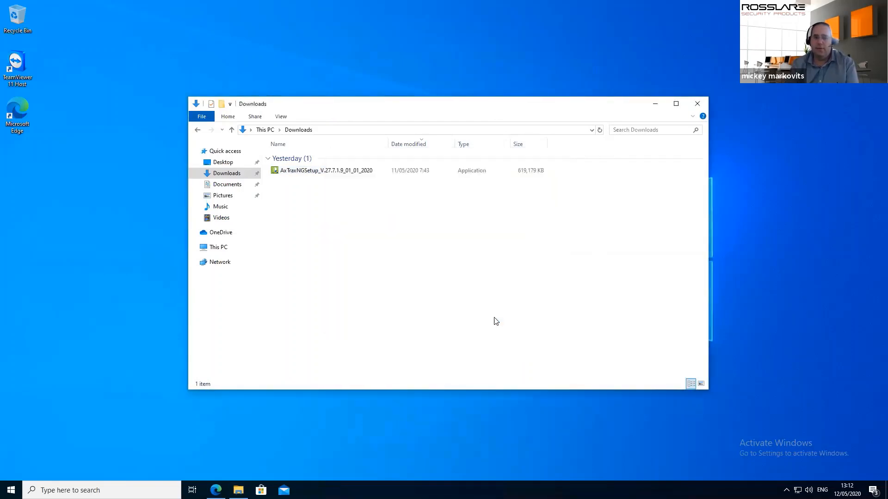
Agree to the terms and select AxTraxNG Server with Server Monitor plus AxTraxNG Client for installation
{"action": "left_click", "coordinate": [655, 102]}
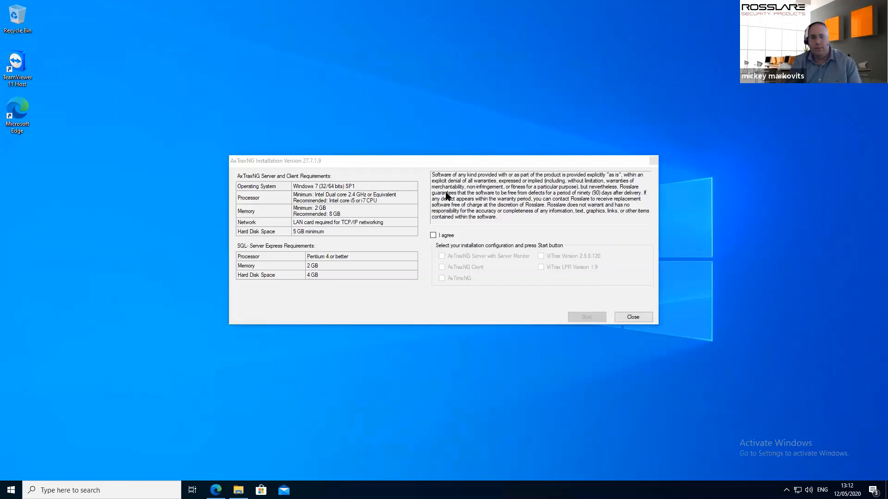
{"action": "left_click", "coordinate": [439, 237]}
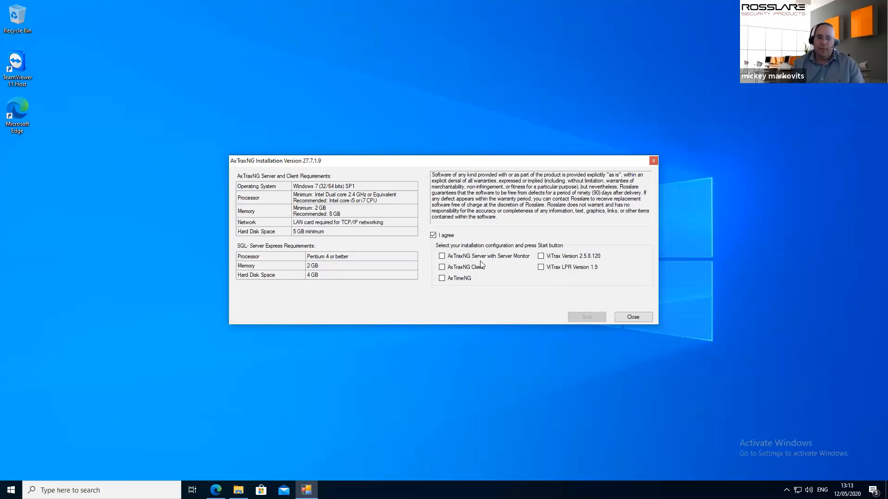
{"action": "left_click", "coordinate": [442, 258]}
{"action": "left_click", "coordinate": [442, 267]}
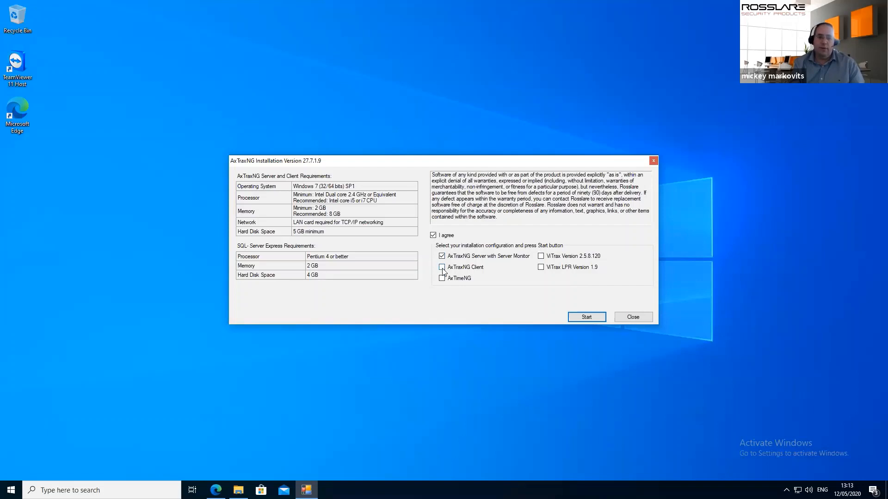
{"action": "left_click", "coordinate": [587, 319]}
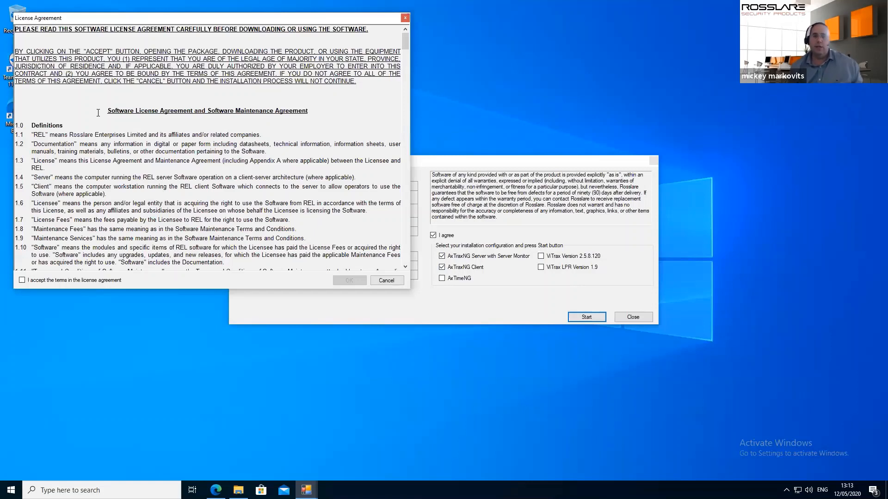
Accept the license agreement terms so the AxTraxNG Client wizard starts
{"action": "left_click", "coordinate": [24, 280]}
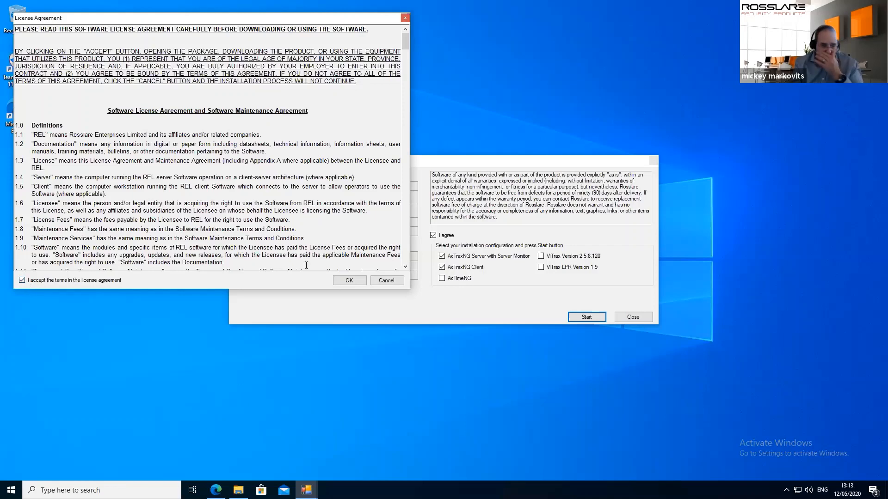
{"action": "left_click", "coordinate": [343, 280]}
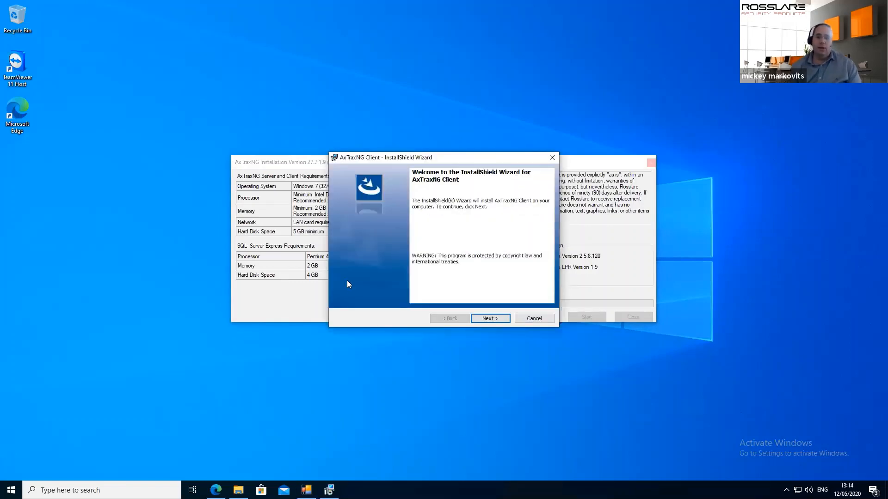
Install AxTraxNG Client version 27.7.1.9 through its InstallShield wizard
{"action": "left_click", "coordinate": [490, 319]}
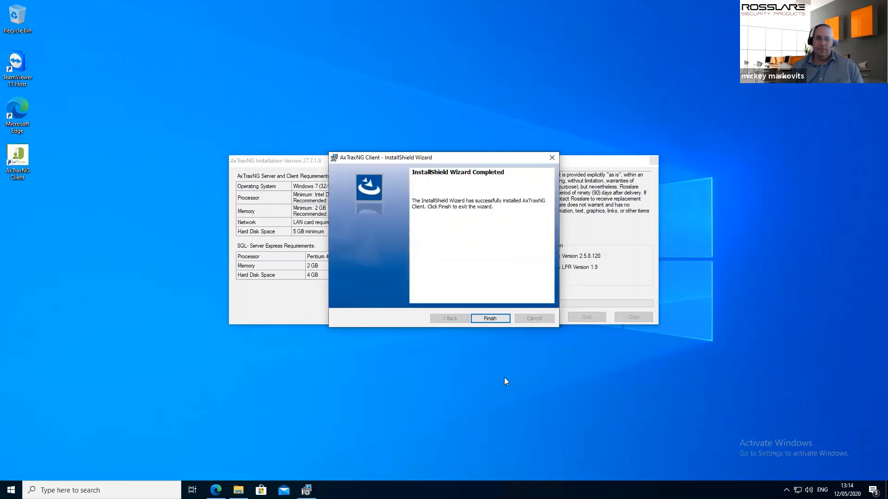
{"action": "left_click", "coordinate": [489, 318]}
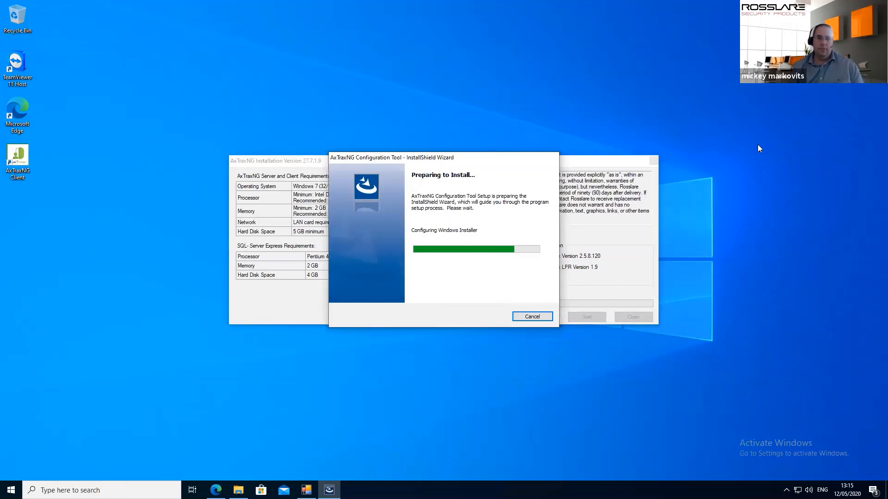
Run the AxTraxNG Configuration Tool InstallShield wizard through to completion
{"action": "left_click", "coordinate": [490, 318]}
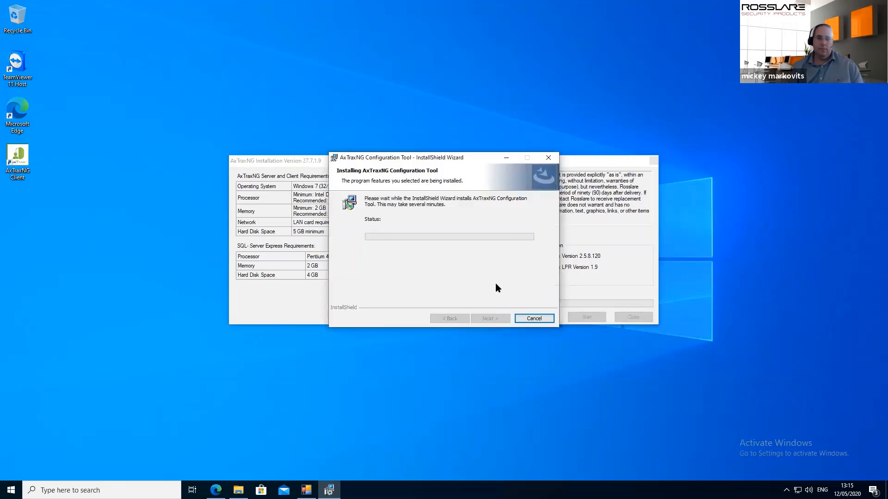
{"action": "left_click", "coordinate": [495, 319]}
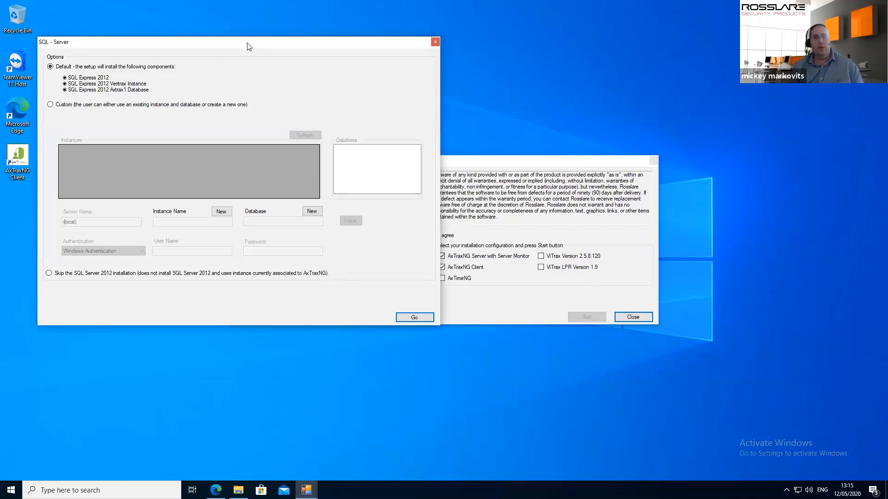
Start the default SQL Express 2012 install with the Veritrax instance and Axtrax1 database
{"action": "left_click_drag", "start_coordinate": [359, 54], "coordinate": [478, 67]}
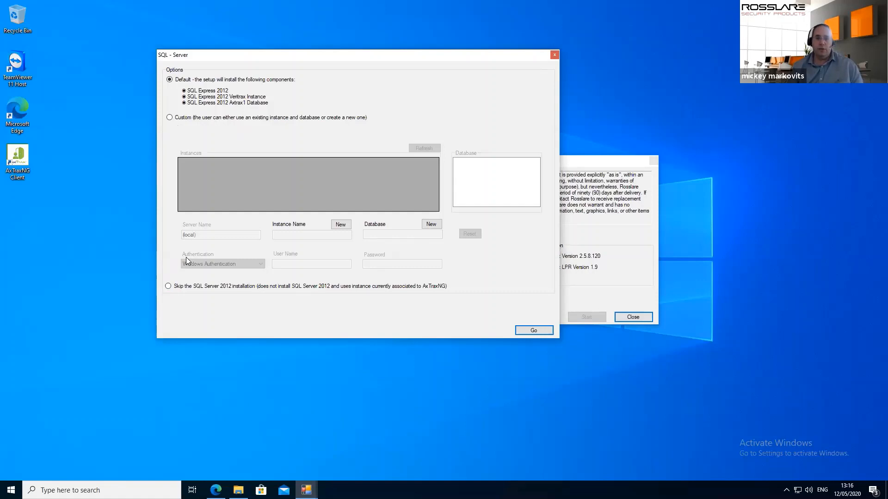
{"action": "left_click", "coordinate": [525, 331]}
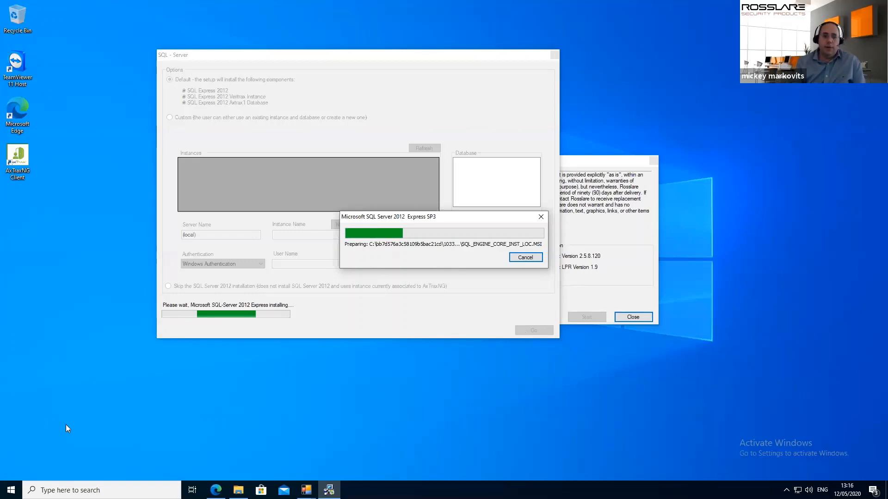
Bring Edge with the Rosslare Security homepage forward while SQL Server 2012 Express SP3 installs
{"action": "left_click", "coordinate": [215, 490]}
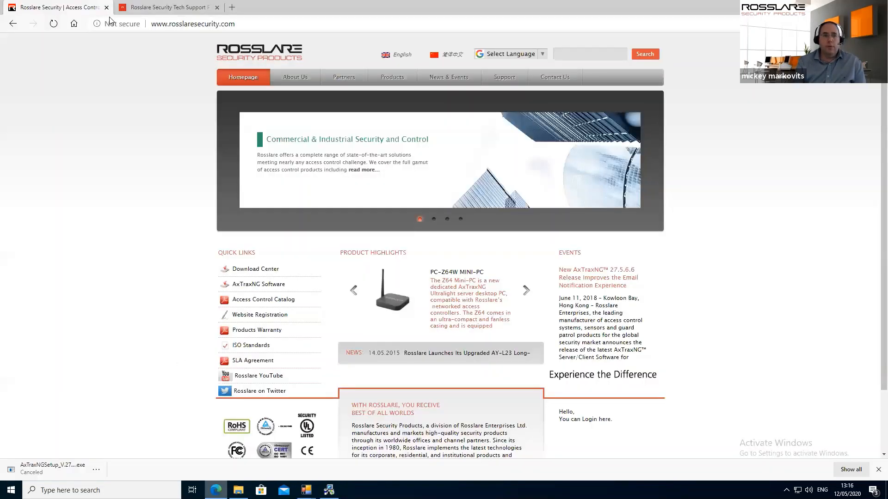
Go to the Tech Support Portal's Knowledge Base and place the cursor in its article search box
{"action": "left_click", "coordinate": [135, 5]}
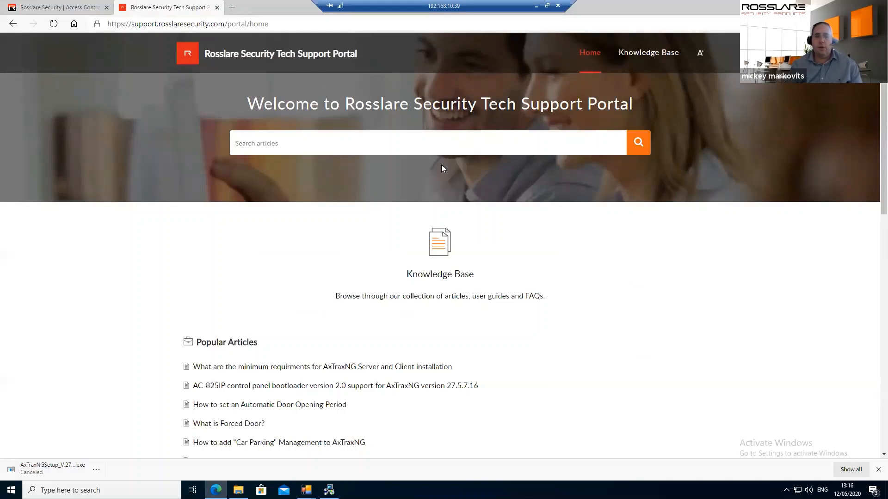
{"action": "left_click", "coordinate": [448, 279]}
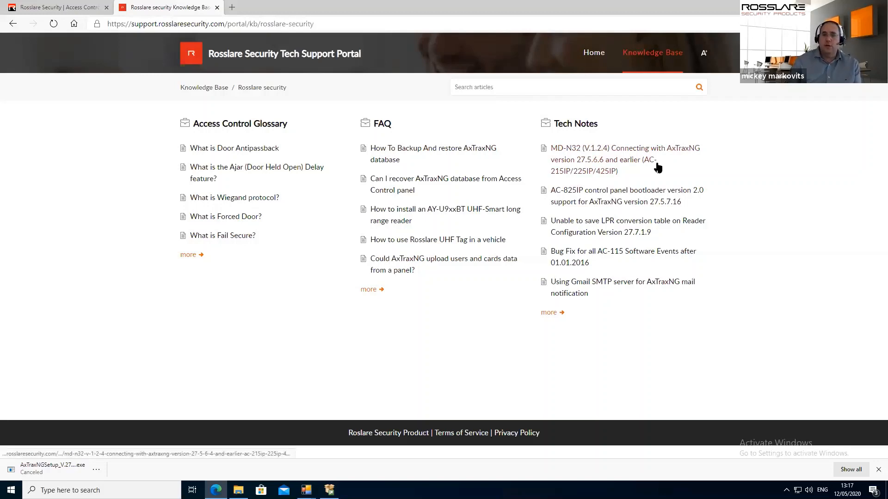
{"action": "left_click", "coordinate": [474, 88]}
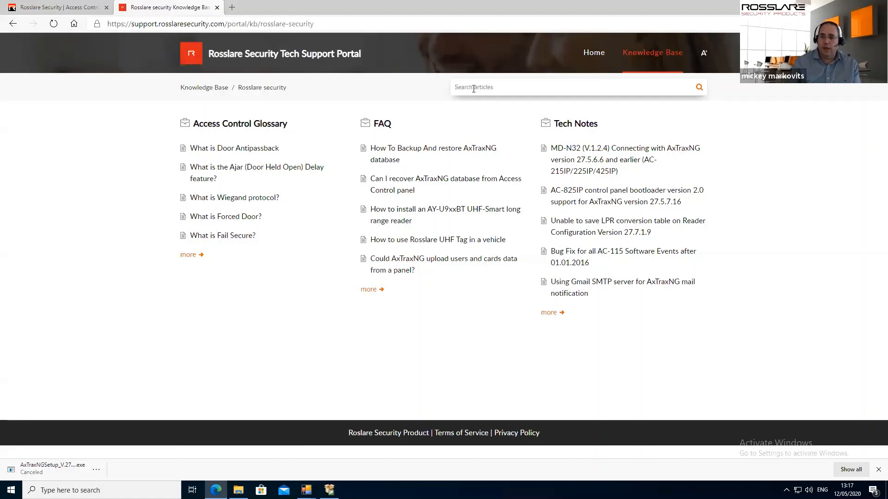
Search 'backup', open 'How To Backup And restore AxTraxNG database' and read its Restore Database section
{"action": "type", "text": "back"}
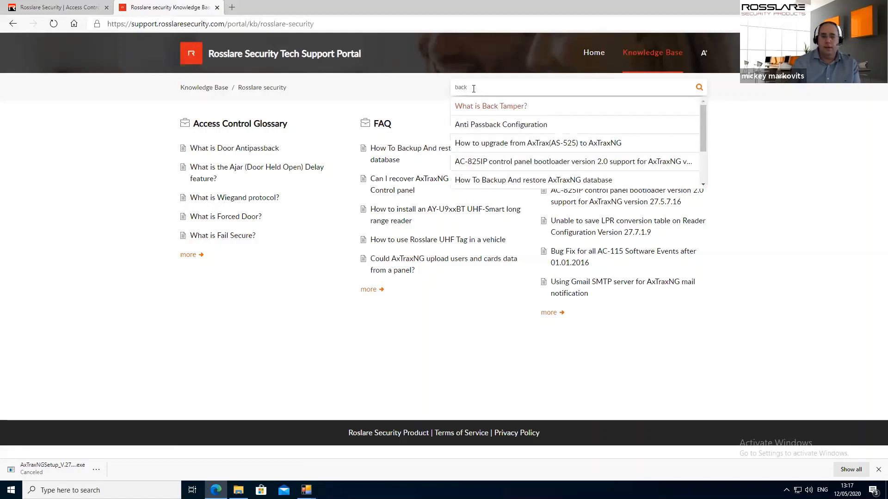
{"action": "type", "text": "up"}
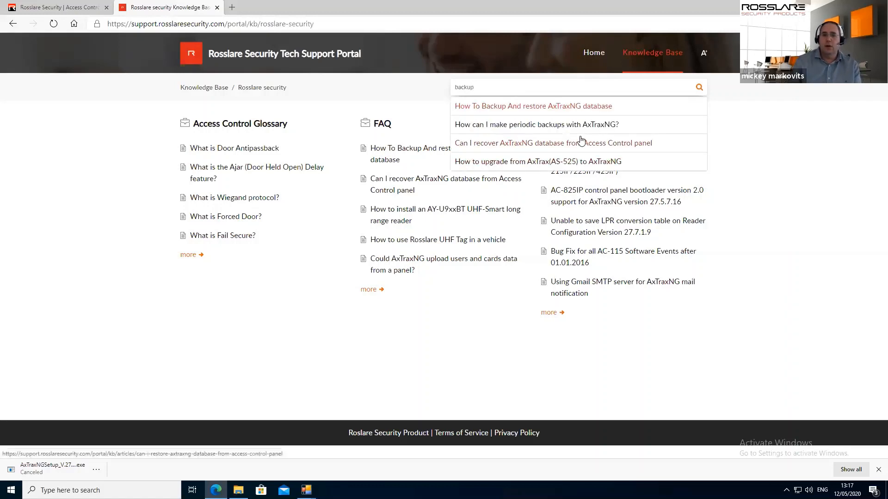
{"action": "left_click", "coordinate": [503, 107]}
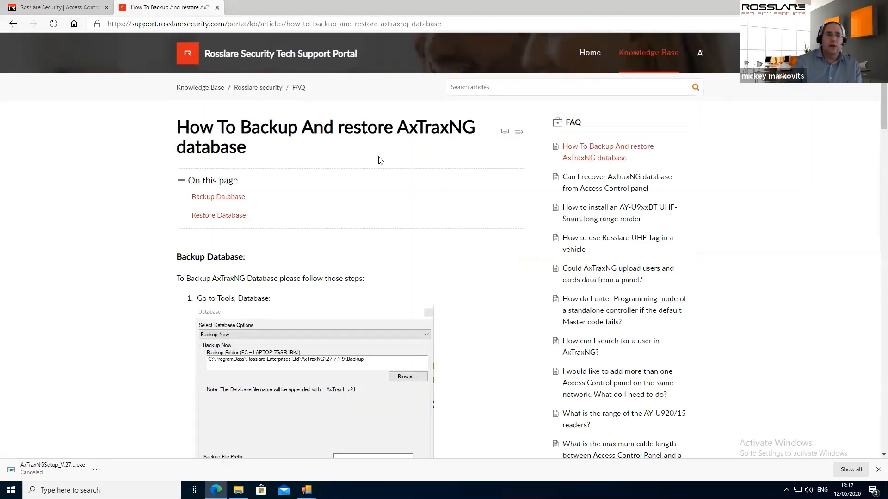
{"action": "scroll", "coordinate": [353, 162], "scroll_direction": "down", "scroll_amount": 1}
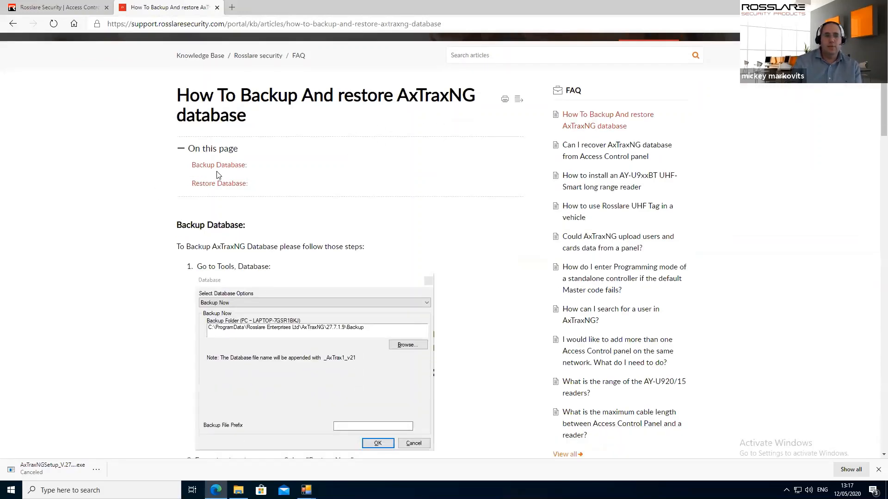
{"action": "left_click", "coordinate": [219, 183]}
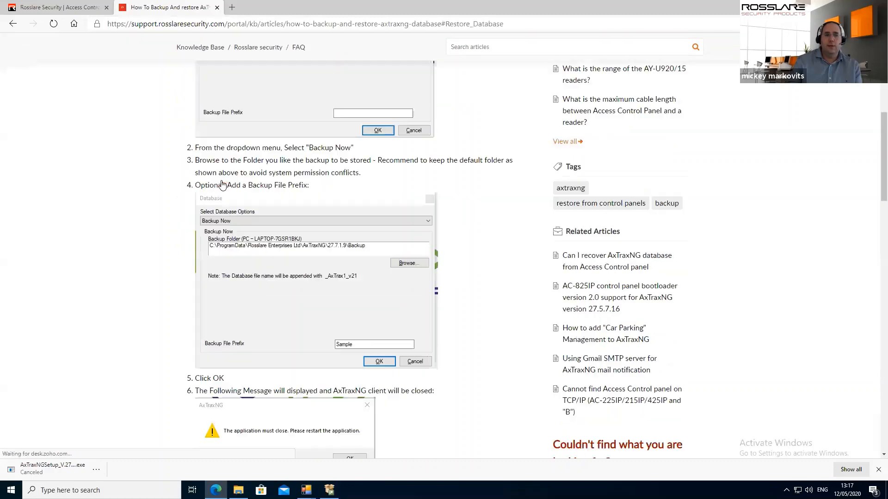
{"action": "scroll", "coordinate": [242, 156], "scroll_direction": "down", "scroll_amount": 10}
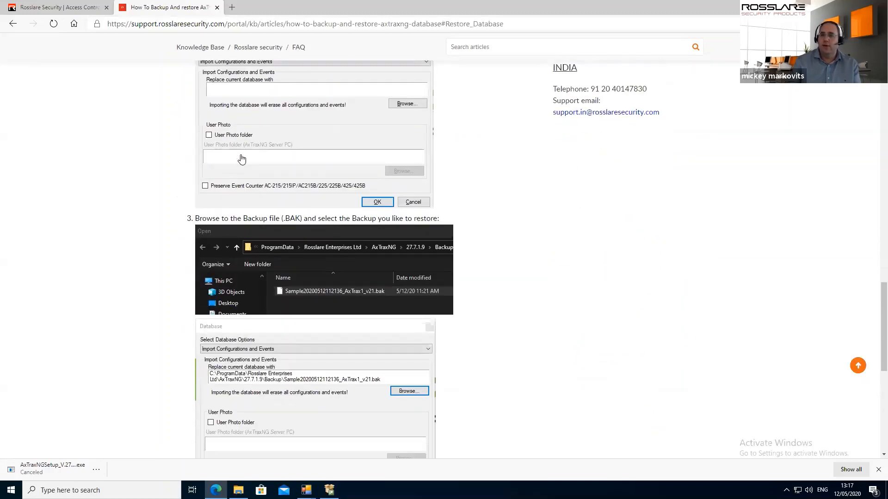
{"action": "scroll", "coordinate": [242, 159], "scroll_direction": "down", "scroll_amount": 1}
{"action": "scroll", "coordinate": [241, 158], "scroll_direction": "down", "scroll_amount": 7}
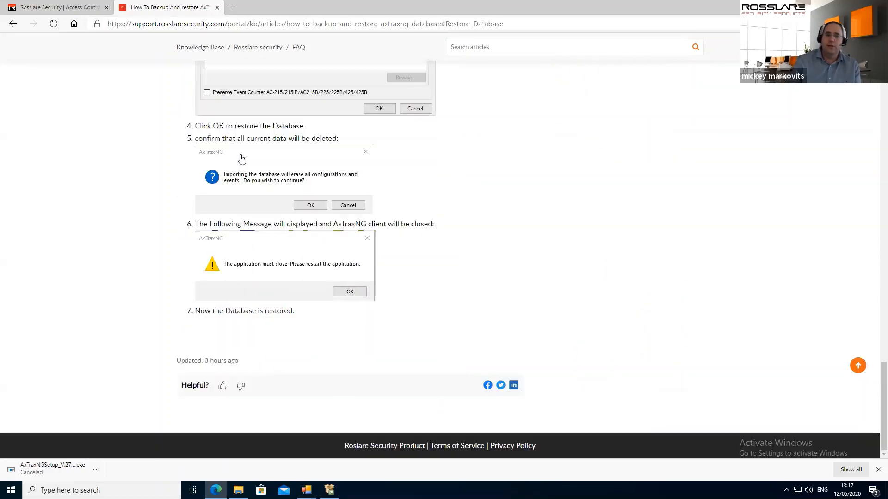
{"action": "scroll", "coordinate": [592, 264], "scroll_direction": "up", "scroll_amount": 15}
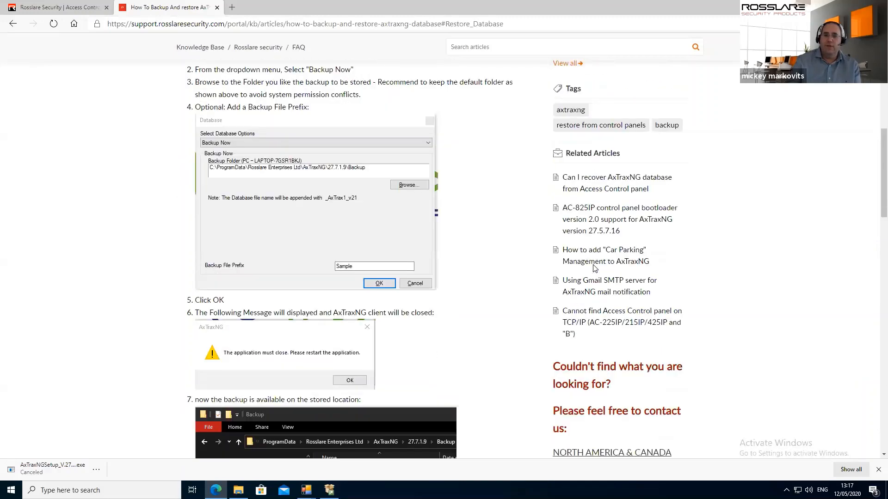
{"action": "scroll", "coordinate": [592, 277], "scroll_direction": "down", "scroll_amount": 6}
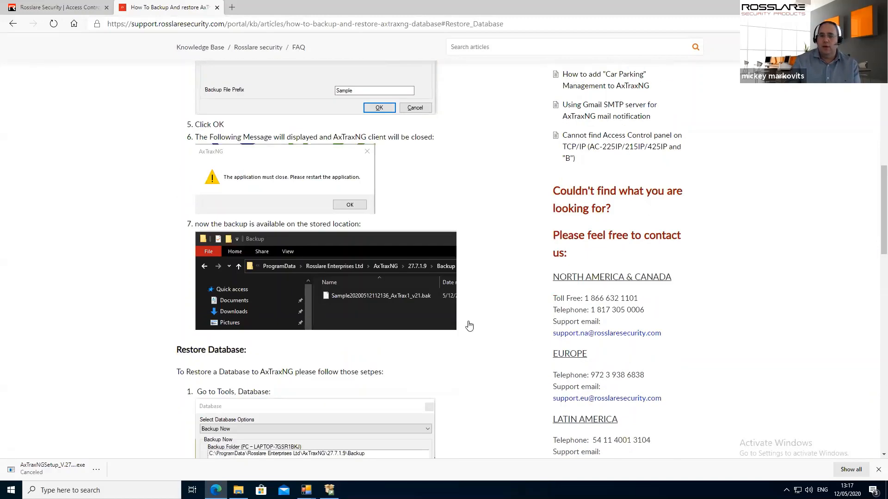
{"action": "scroll", "coordinate": [691, 220], "scroll_direction": "down", "scroll_amount": 4}
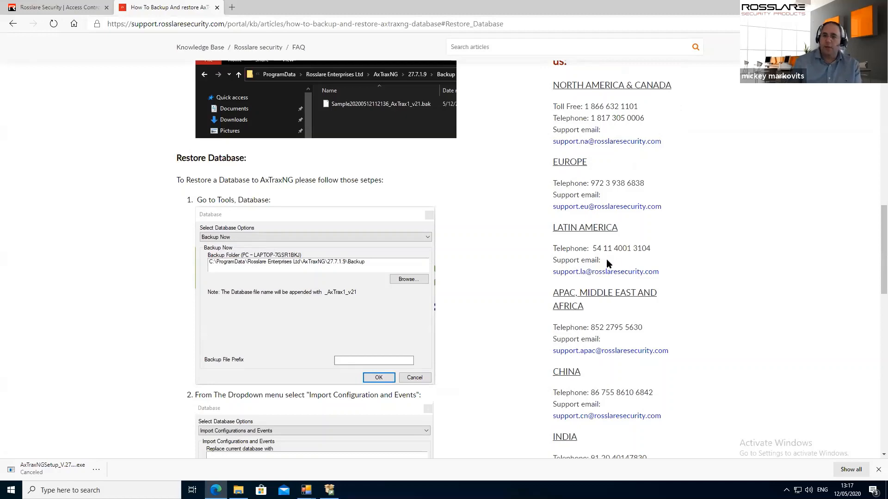
{"action": "scroll", "coordinate": [544, 220], "scroll_direction": "up", "scroll_amount": 15}
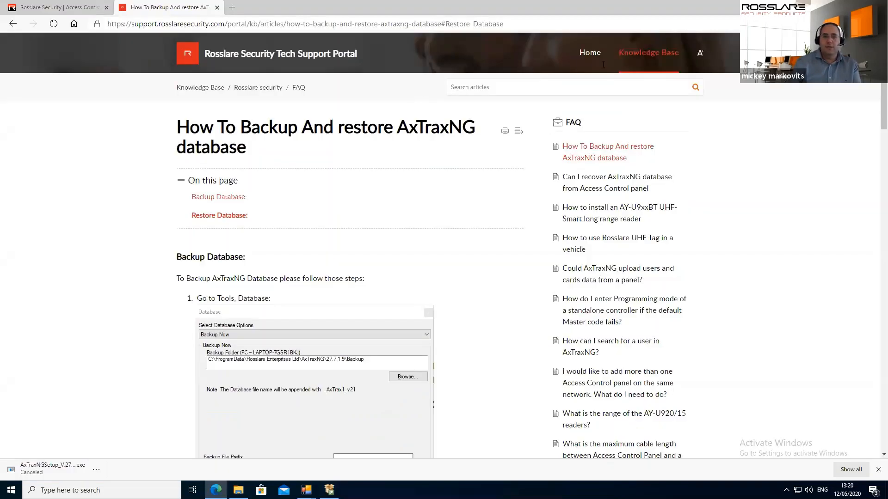
{"action": "left_click", "coordinate": [532, 88]}
{"action": "type", "text": "firewall"}
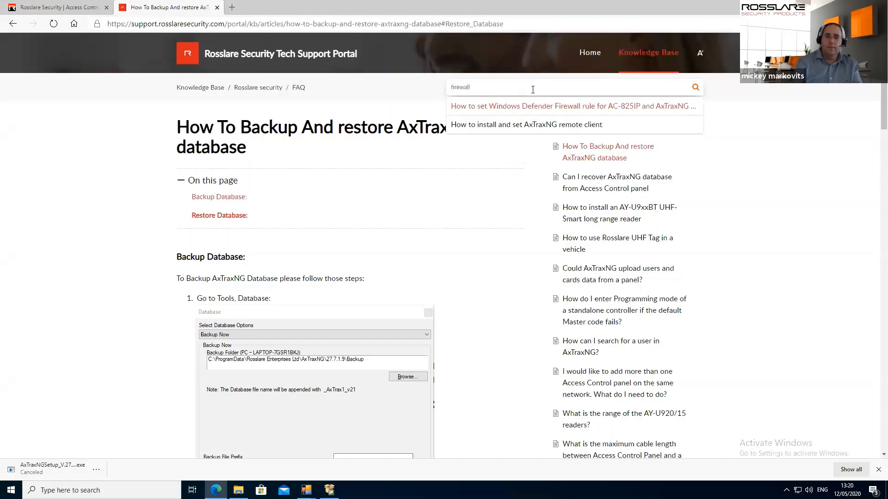
{"action": "left_click", "coordinate": [573, 105]}
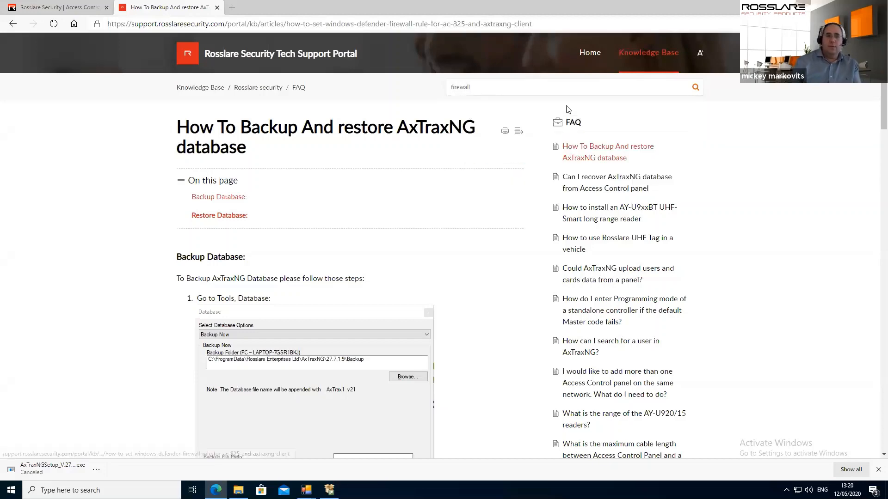
{"action": "scroll", "coordinate": [659, 288], "scroll_direction": "down", "scroll_amount": 10}
{"action": "scroll", "coordinate": [263, 254], "scroll_direction": "up", "scroll_amount": 10}
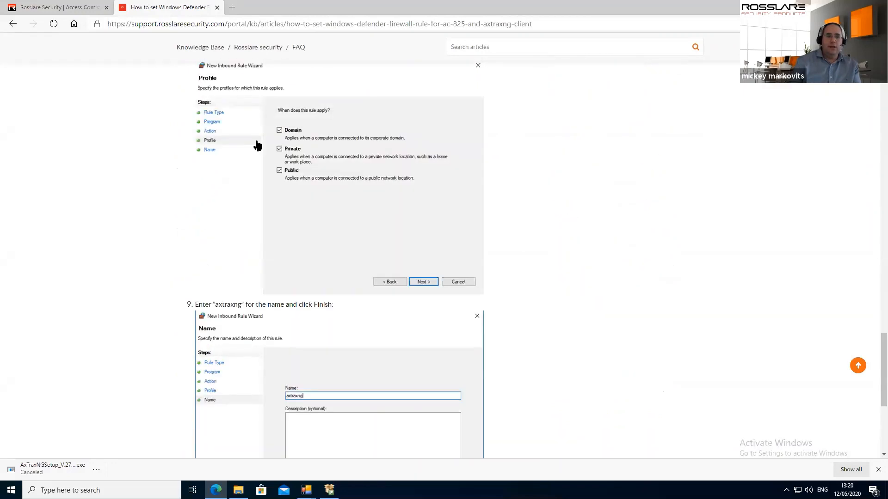
{"action": "scroll", "coordinate": [267, 167], "scroll_direction": "up", "scroll_amount": 10}
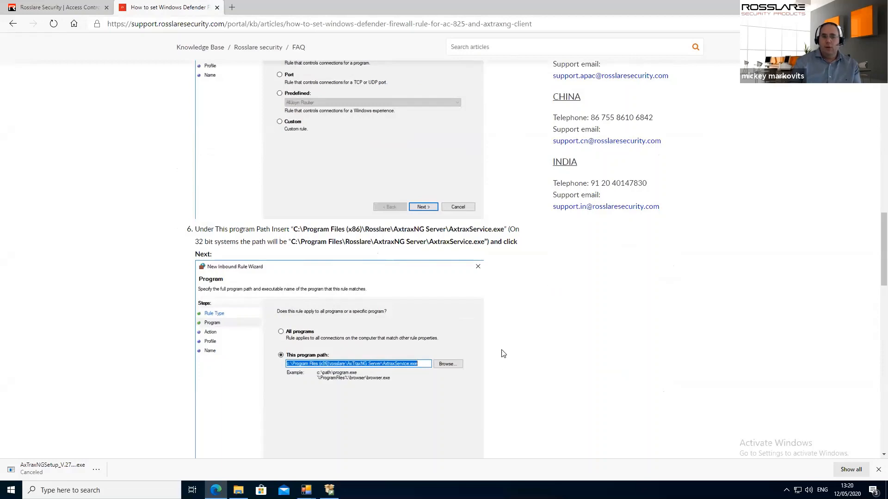
{"action": "scroll", "coordinate": [503, 354], "scroll_direction": "up", "scroll_amount": 20}
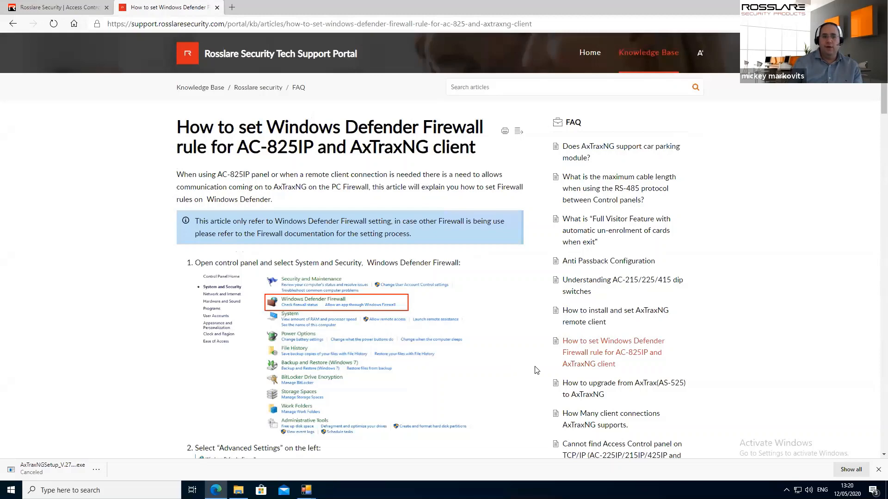
{"action": "scroll", "coordinate": [535, 366], "scroll_direction": "down", "scroll_amount": 5}
{"action": "scroll", "coordinate": [429, 380], "scroll_direction": "down", "scroll_amount": 9}
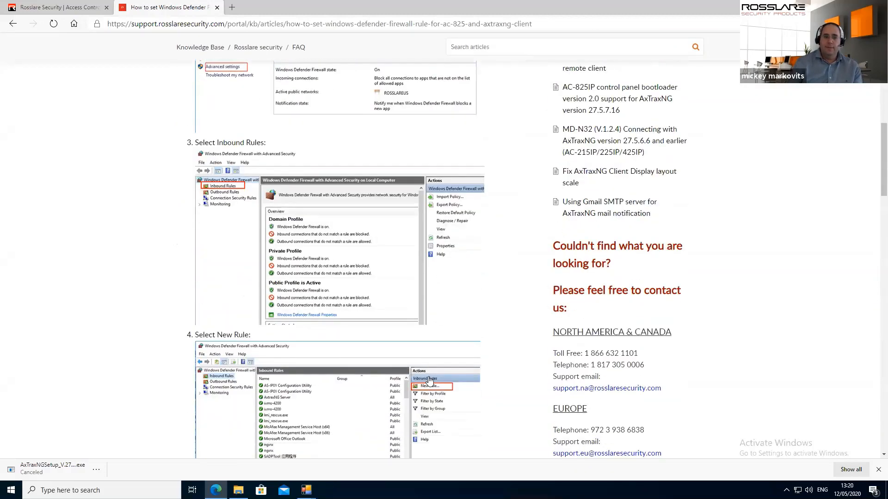
{"action": "scroll", "coordinate": [429, 381], "scroll_direction": "down", "scroll_amount": 3}
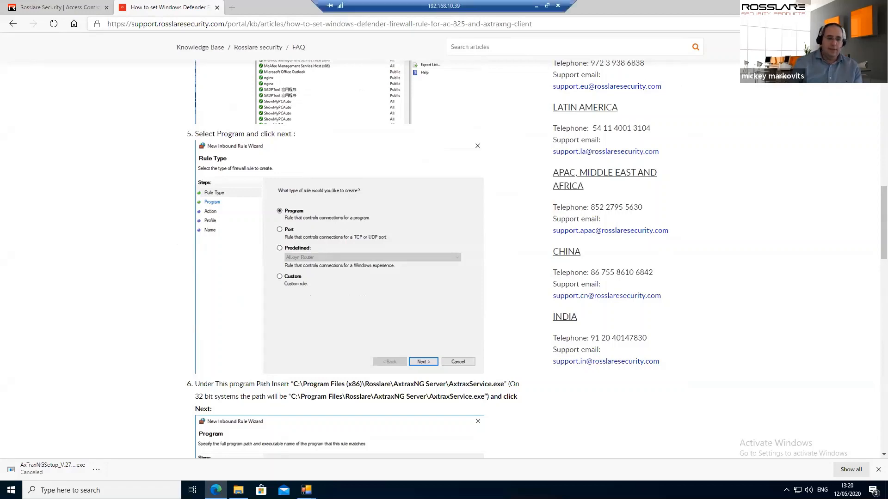
Complete the SQL Server step, install AxTraxNG Server 27.7.1.9, and return to the remote desktop
{"action": "left_click", "coordinate": [343, 459]}
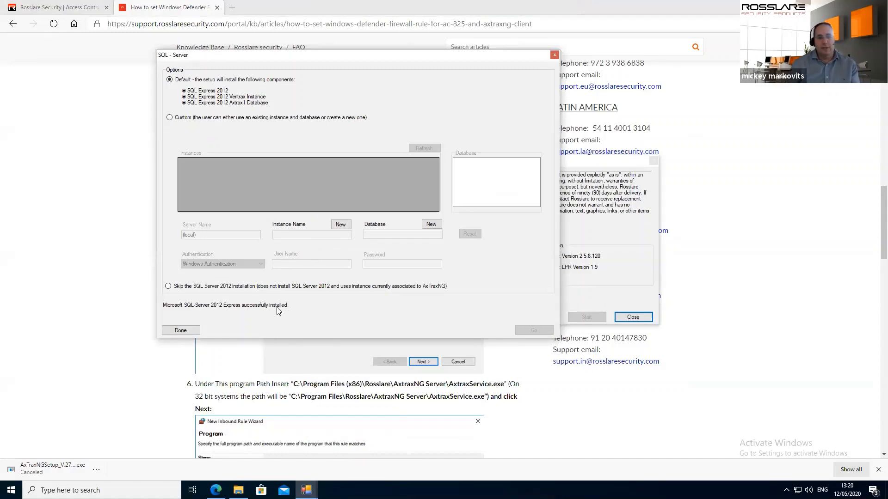
{"action": "left_click", "coordinate": [187, 331]}
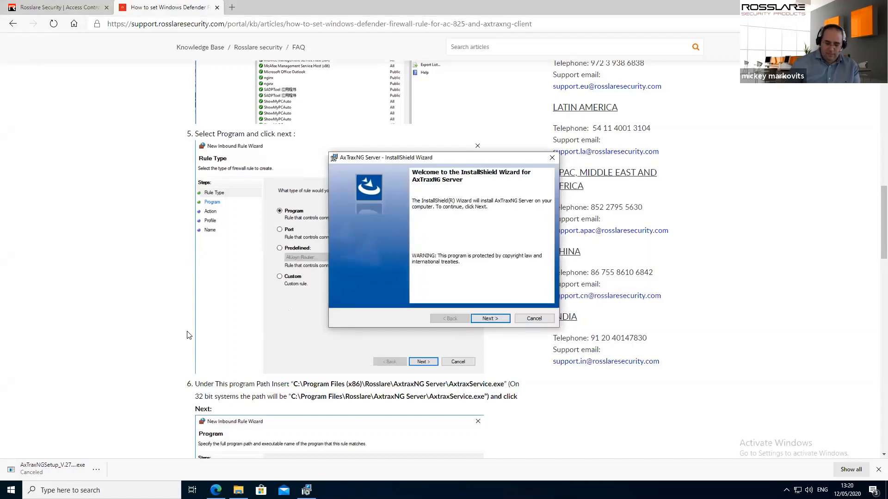
{"action": "left_click", "coordinate": [490, 319]}
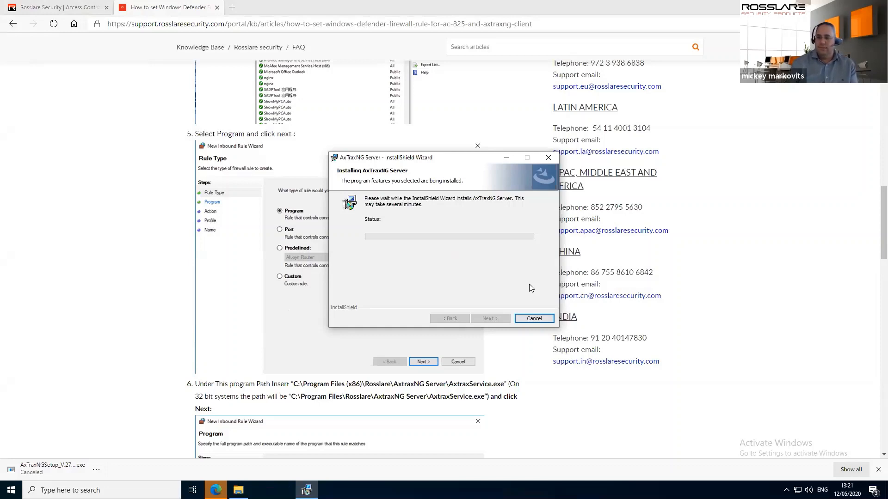
{"action": "left_click", "coordinate": [491, 319]}
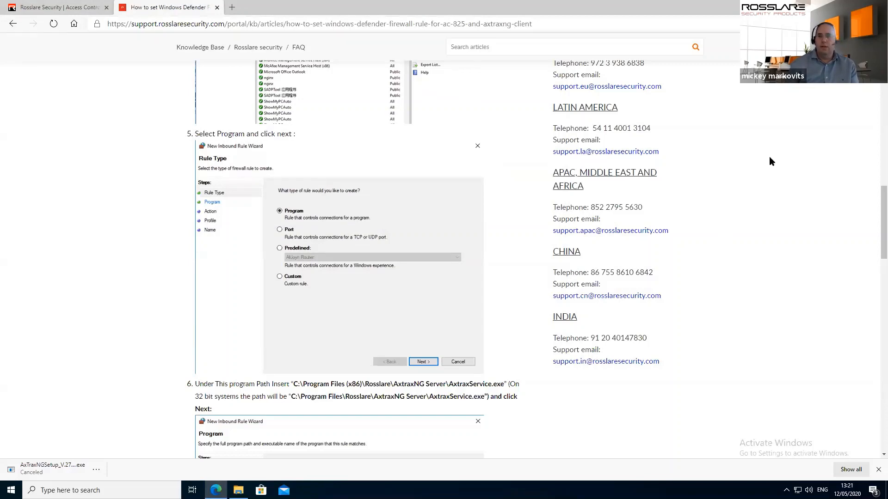
{"action": "key", "text": "alt+Tab"}
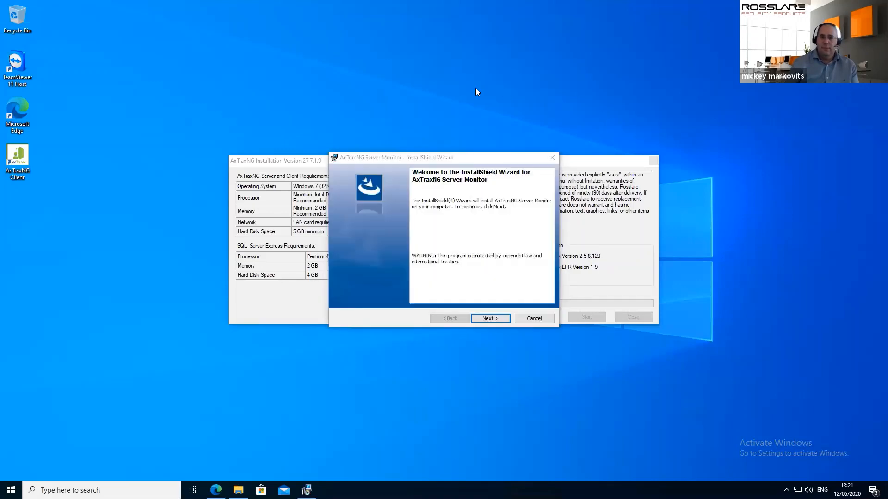
Install AxTraxNG Server Monitor 27.7.1.9, confirm installation finished, and close the AxTraxNG Installer
{"action": "left_click", "coordinate": [497, 320]}
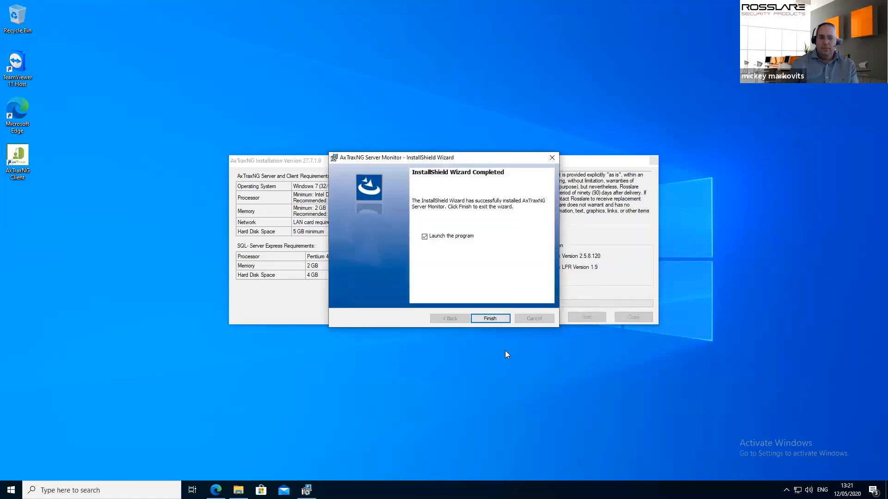
{"action": "left_click", "coordinate": [495, 319]}
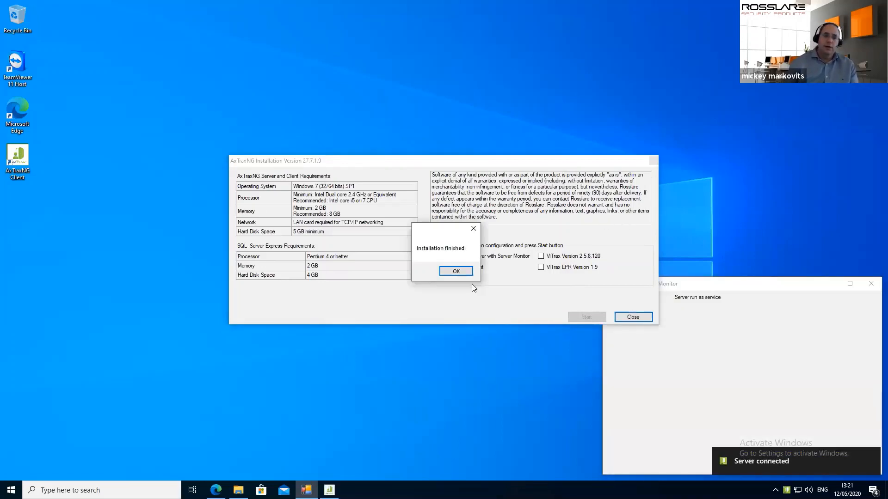
{"action": "left_click", "coordinate": [452, 274]}
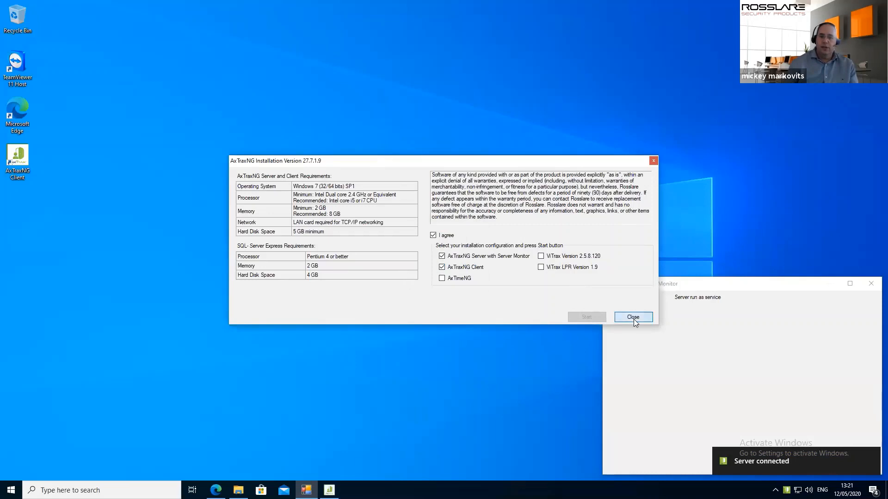
{"action": "left_click", "coordinate": [634, 318]}
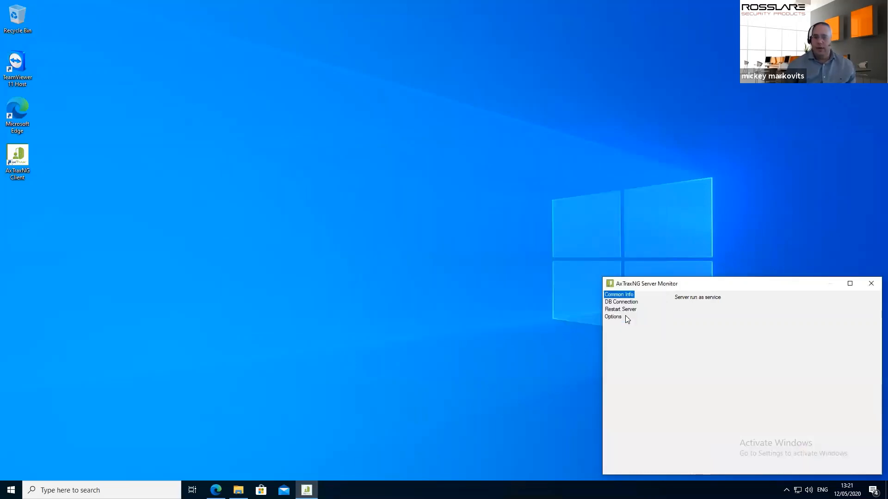
Center the Server Monitor window, unlock DB Connection with the administrator password, then view Restart Server
{"action": "left_click_drag", "start_coordinate": [730, 289], "coordinate": [687, 292]}
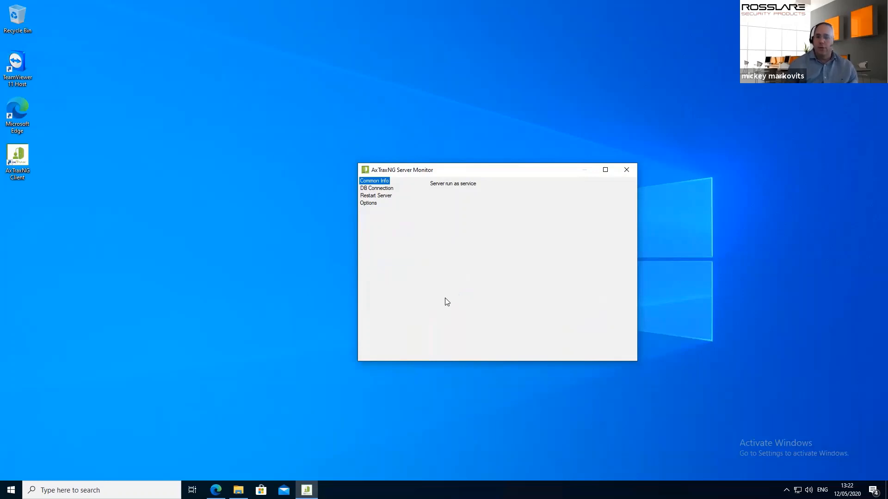
{"action": "left_click", "coordinate": [377, 188]}
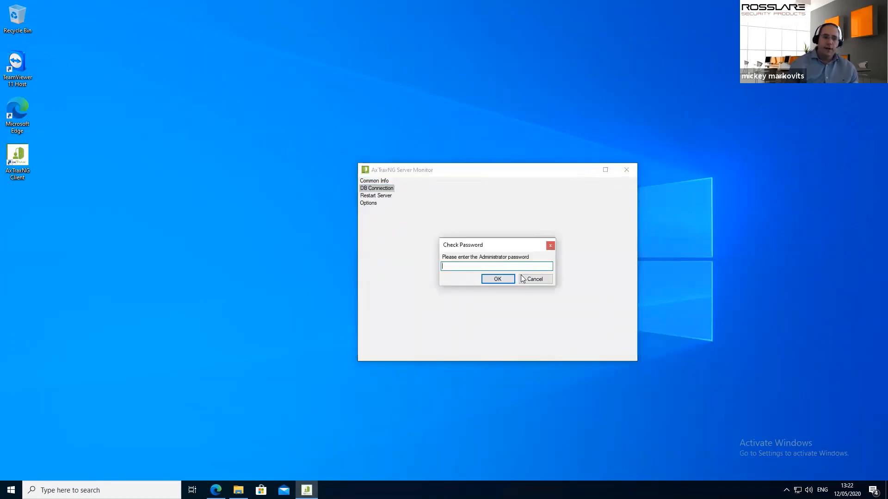
{"action": "type", "text": "****"}
{"action": "key", "text": "Return"}
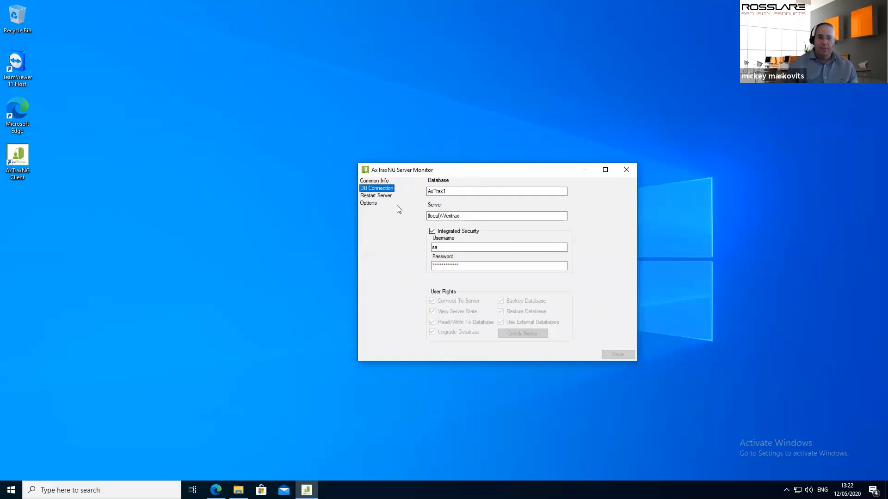
{"action": "left_click", "coordinate": [373, 197]}
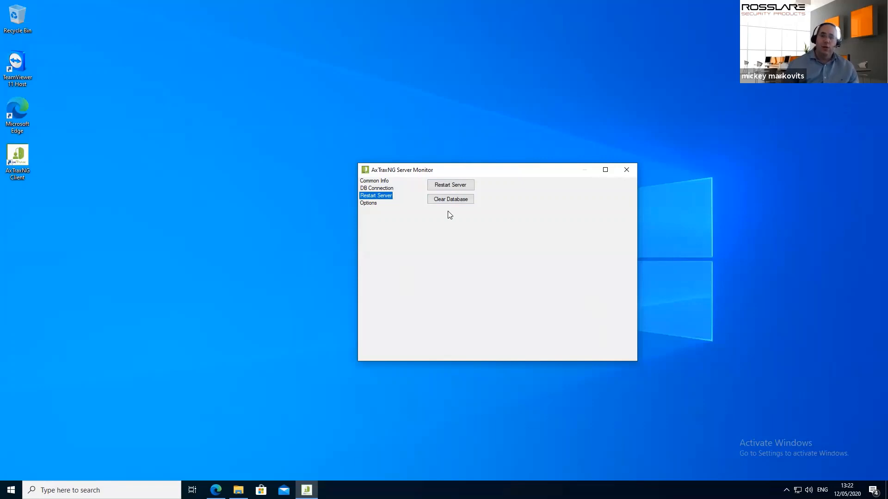
Review the SMTP, reports directory and IP options, then close AxTraxNG Server Monitor
{"action": "left_click", "coordinate": [366, 203]}
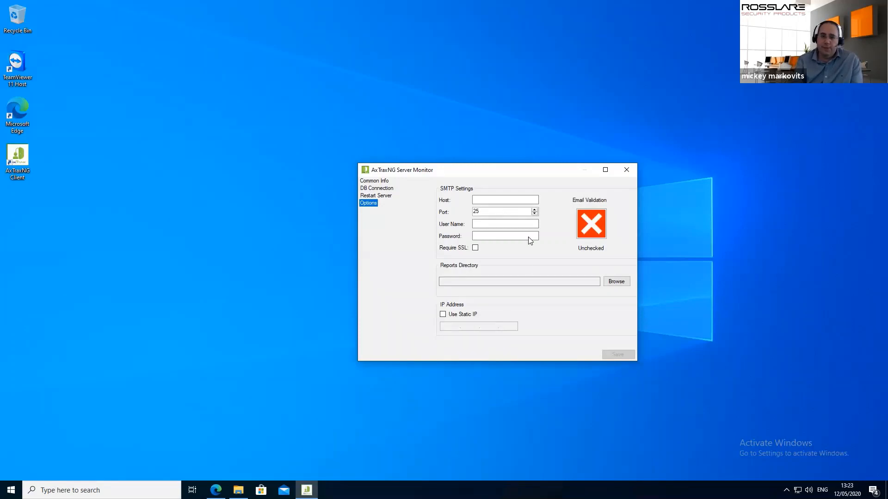
{"action": "left_click", "coordinate": [626, 170]}
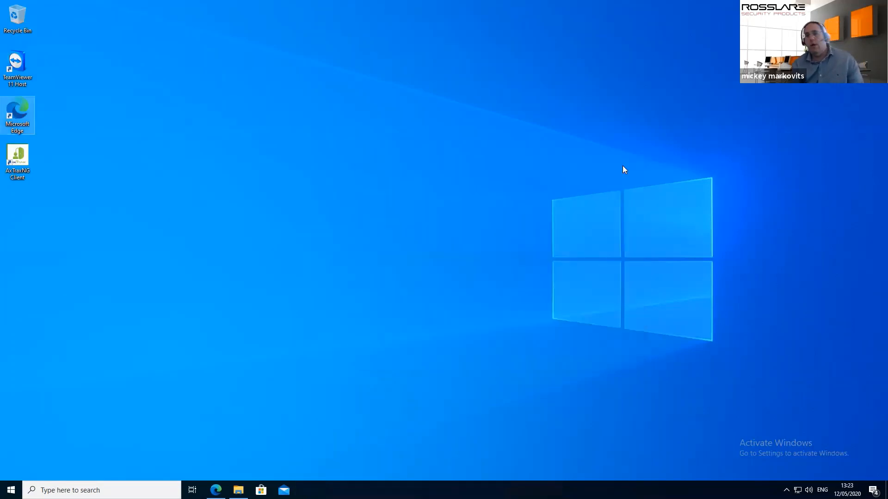
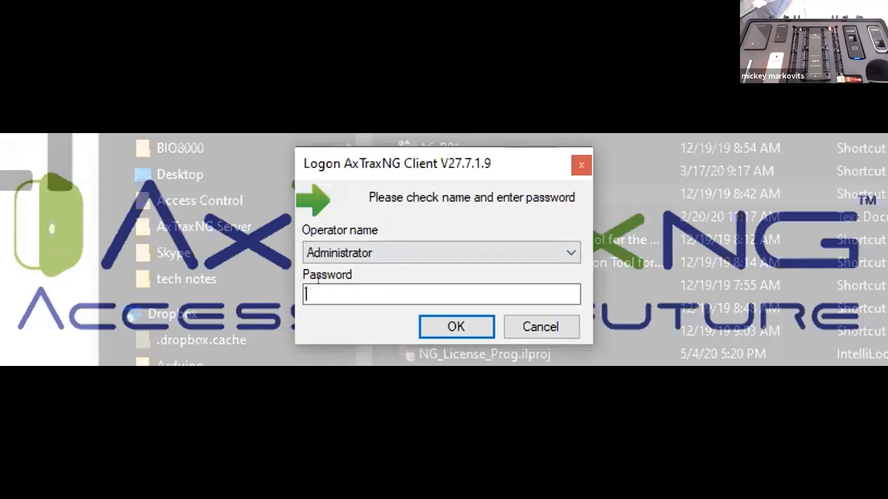
Log on to AxTraxNG Client as Administrator, entering the operator password
{"action": "left_click", "coordinate": [336, 244]}
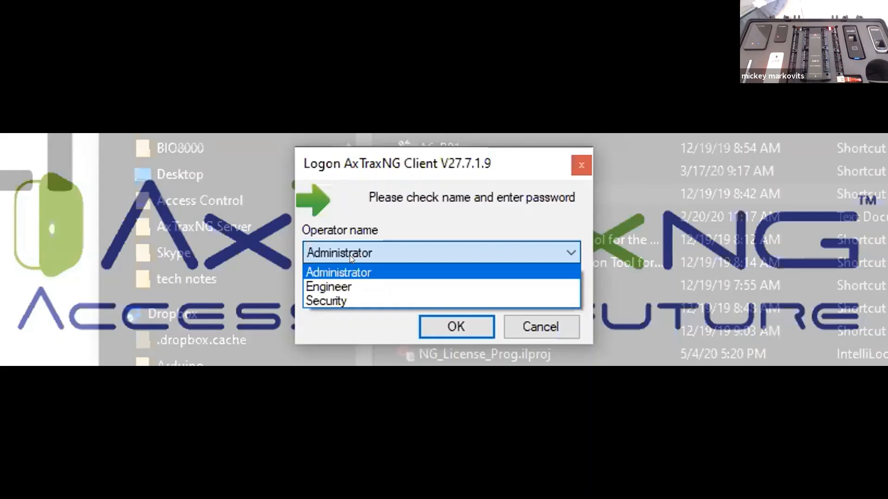
{"action": "left_click", "coordinate": [435, 209]}
{"action": "left_click", "coordinate": [341, 286]}
{"action": "type", "text": "*****"}
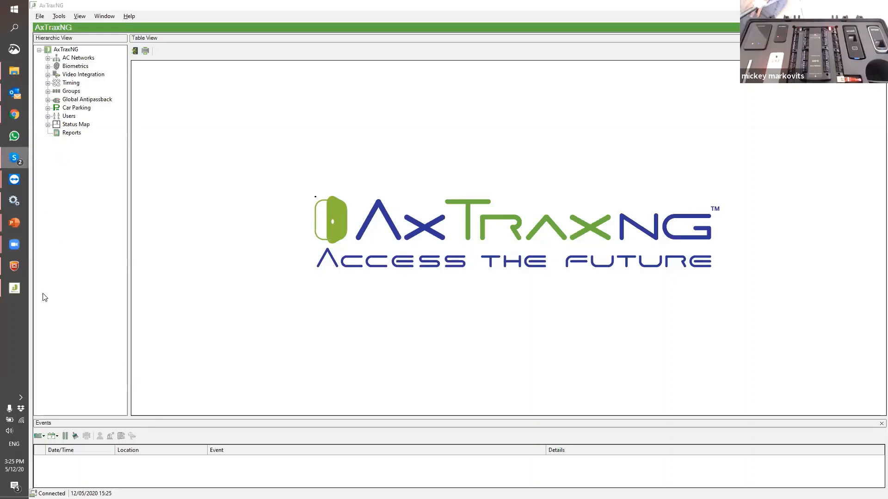
Close the Skype window from its taskbar icon
{"action": "right_click", "coordinate": [15, 158]}
{"action": "left_click", "coordinate": [39, 187]}
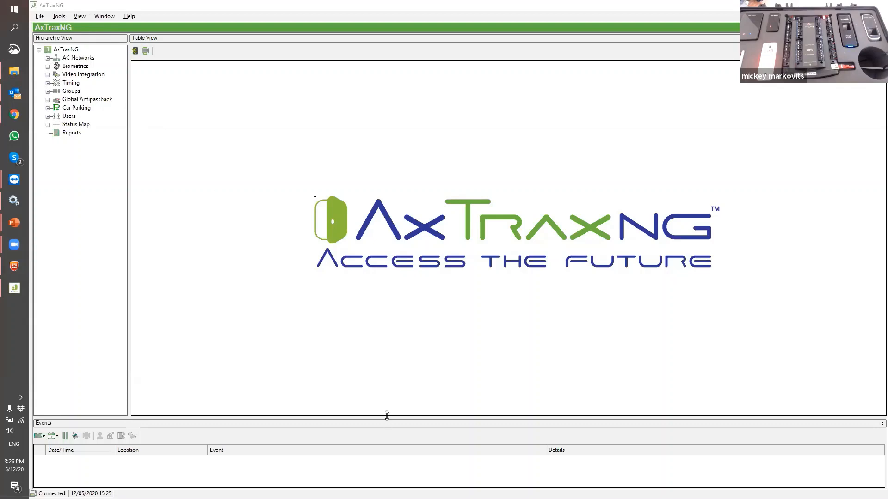
Enlarge the Events pane and show its list of event categories
{"action": "left_click_drag", "start_coordinate": [386, 415], "coordinate": [374, 279]}
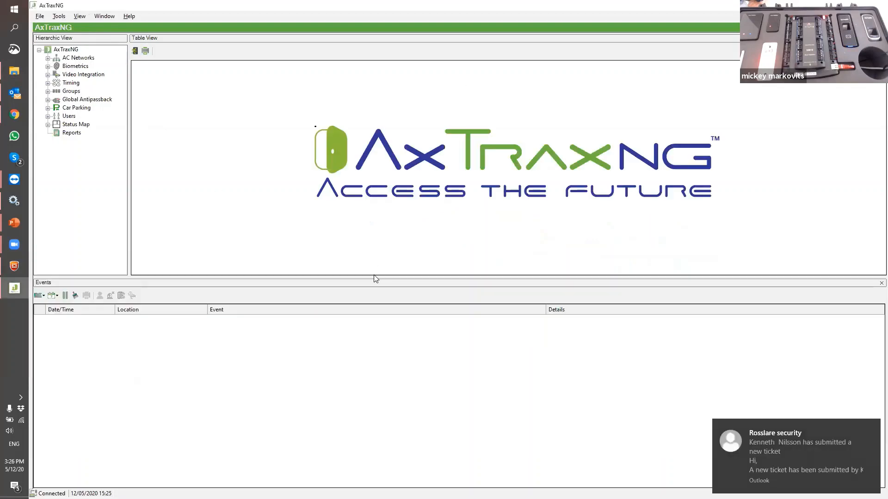
{"action": "left_click", "coordinate": [40, 296]}
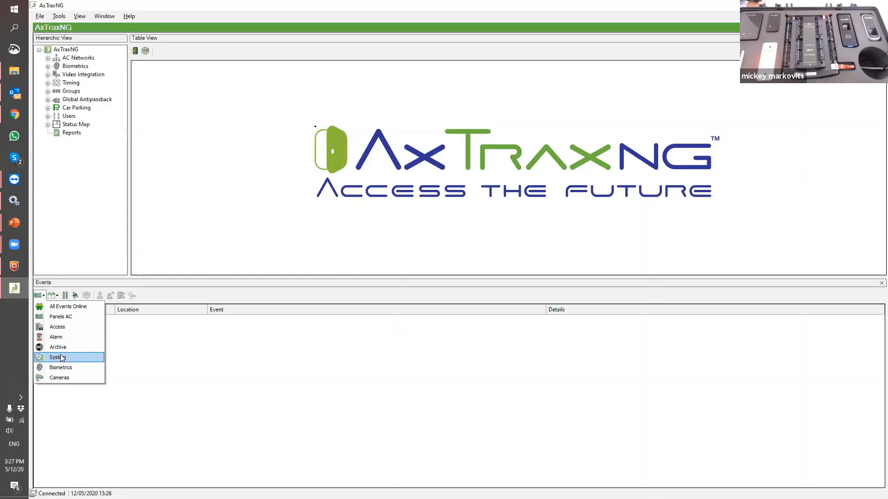
Filter the Events pane to System events, then switch back to All Events Online
{"action": "left_click", "coordinate": [62, 357]}
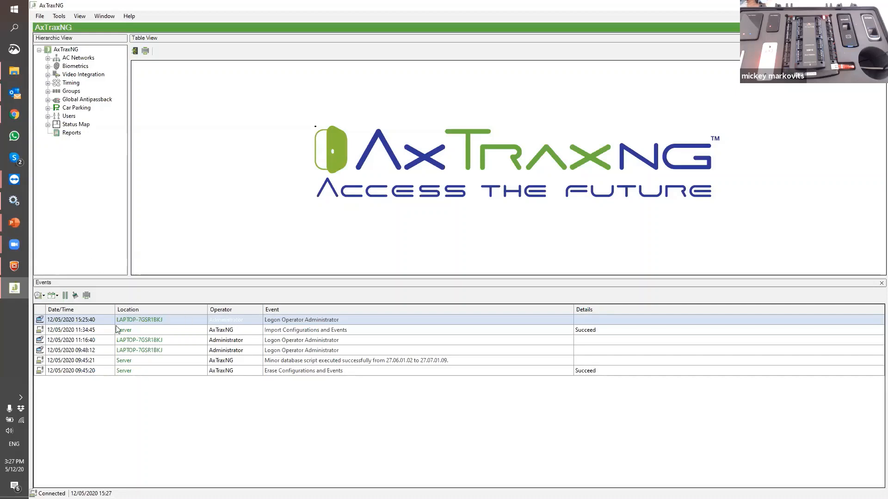
{"action": "left_click", "coordinate": [40, 296]}
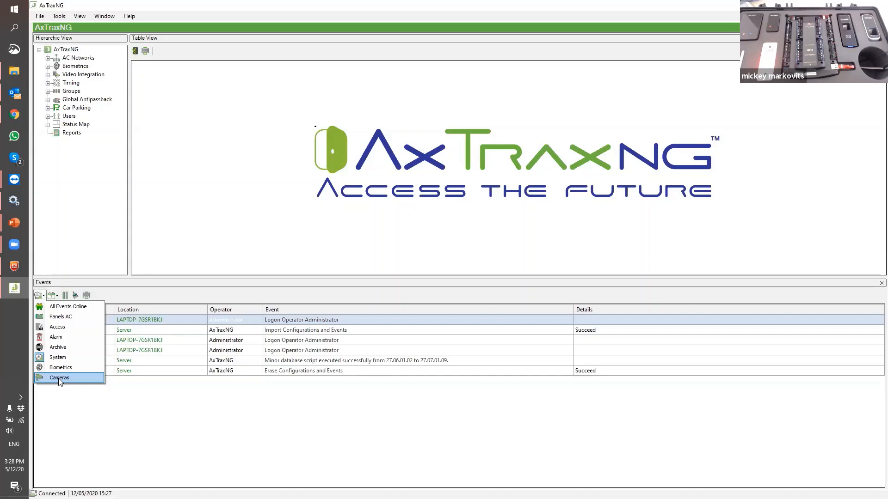
{"action": "left_click", "coordinate": [61, 306]}
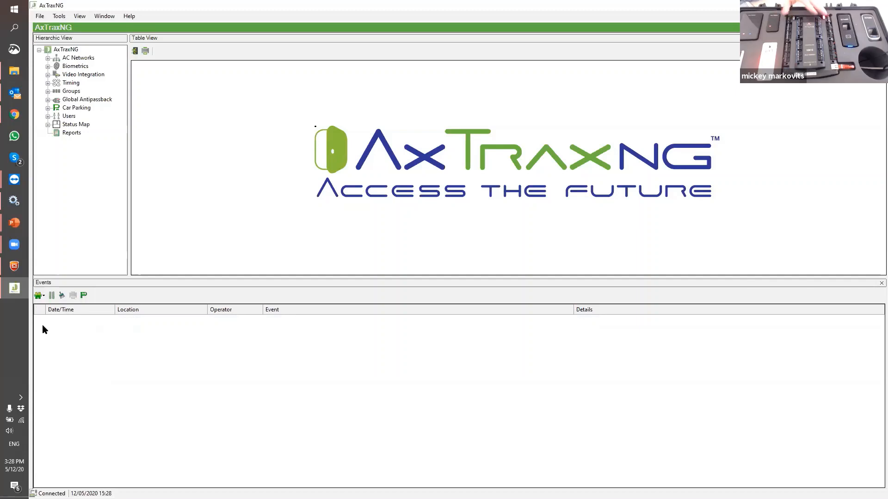
Add a new AC network with the description '1st floor'
{"action": "left_click", "coordinate": [74, 58]}
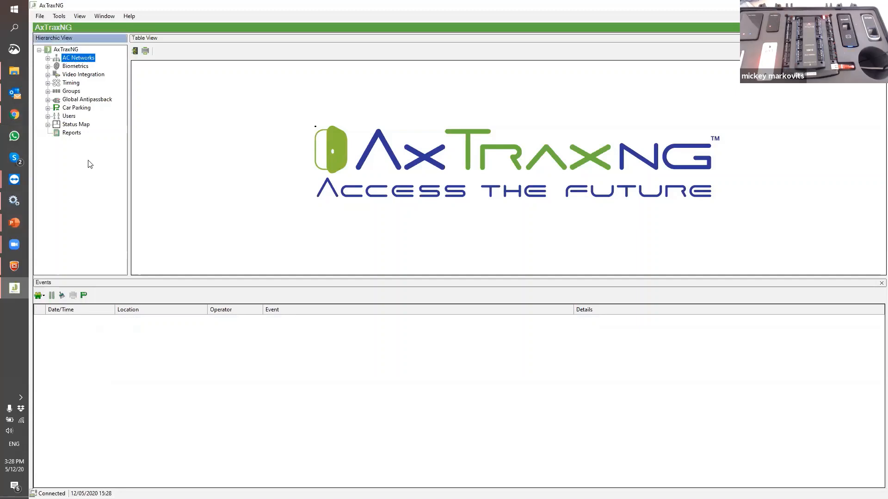
{"action": "left_click", "coordinate": [160, 53]}
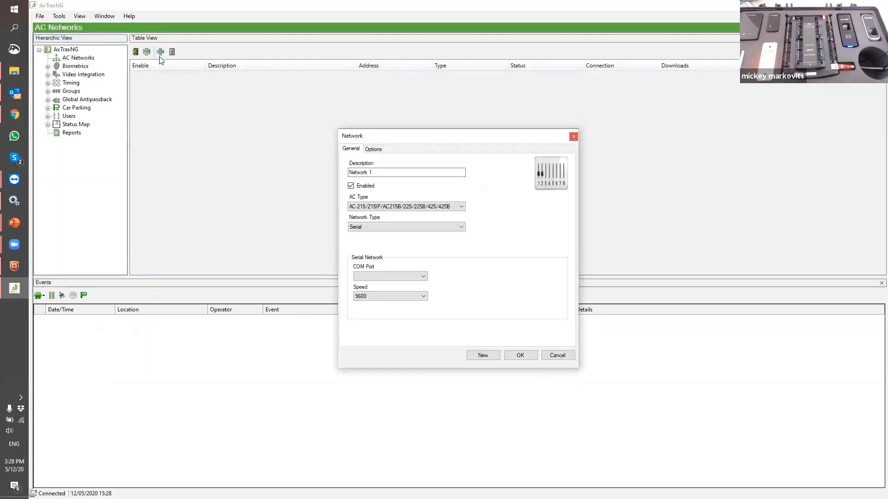
{"action": "left_click_drag", "start_coordinate": [372, 172], "coordinate": [348, 172]}
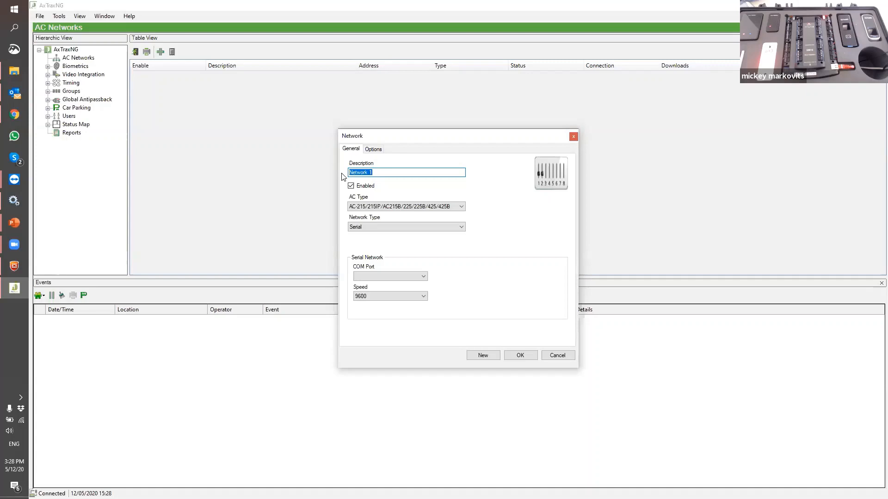
{"action": "type", "text": "MAin"}
{"action": "key", "text": "BackSpace"}
{"action": "key", "text": "BackSpace"}
{"action": "key", "text": "BackSpace"}
{"action": "key", "text": "BackSpace"}
{"action": "type", "text": "1s"}
{"action": "type", "text": "t floor"}
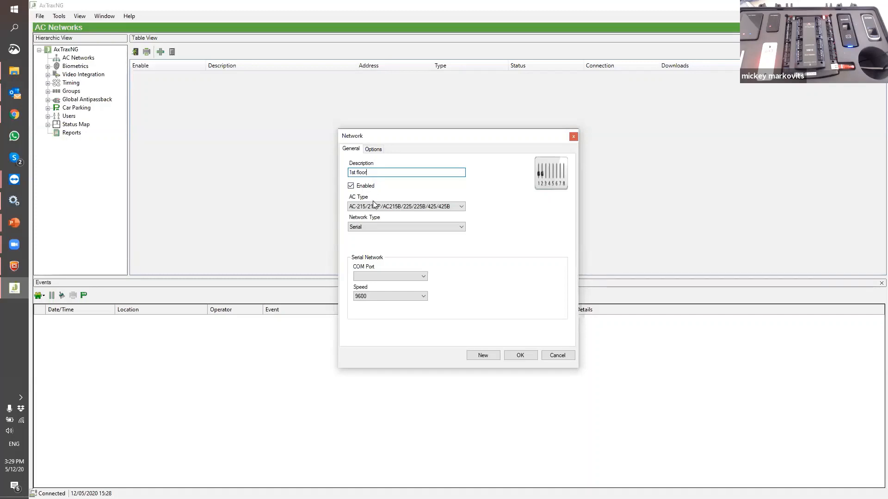
Set the network's AC Type and Hardware Version both to AC-825IP
{"action": "left_click", "coordinate": [374, 207]}
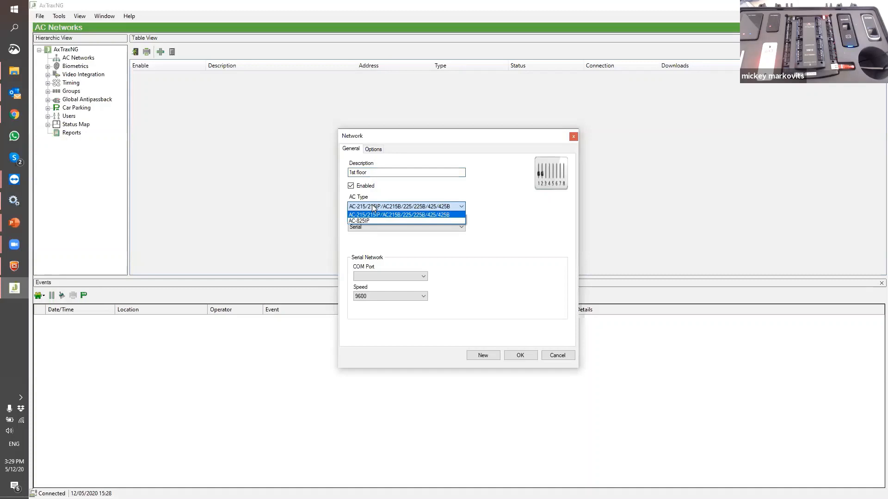
{"action": "left_click", "coordinate": [370, 220]}
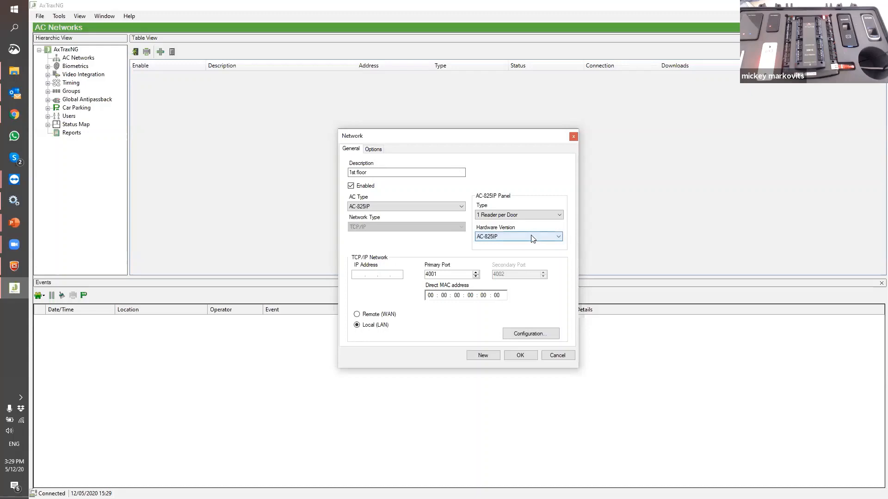
{"action": "left_click", "coordinate": [495, 238]}
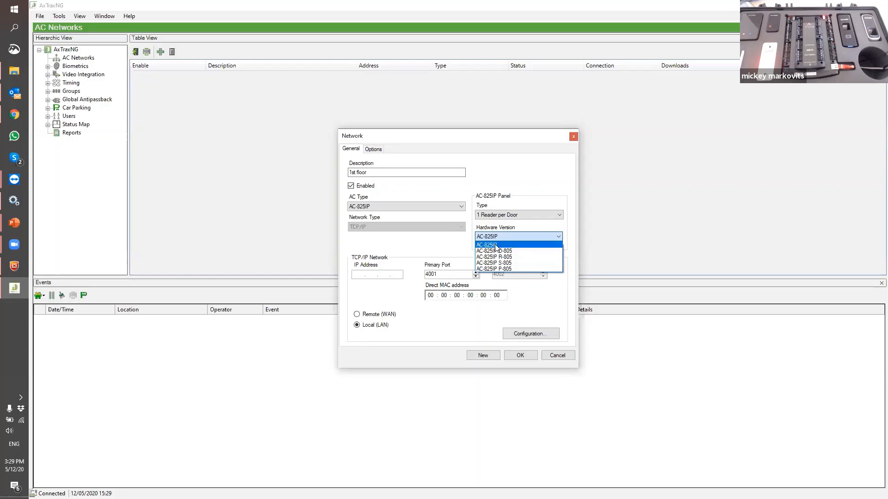
{"action": "left_click", "coordinate": [479, 244]}
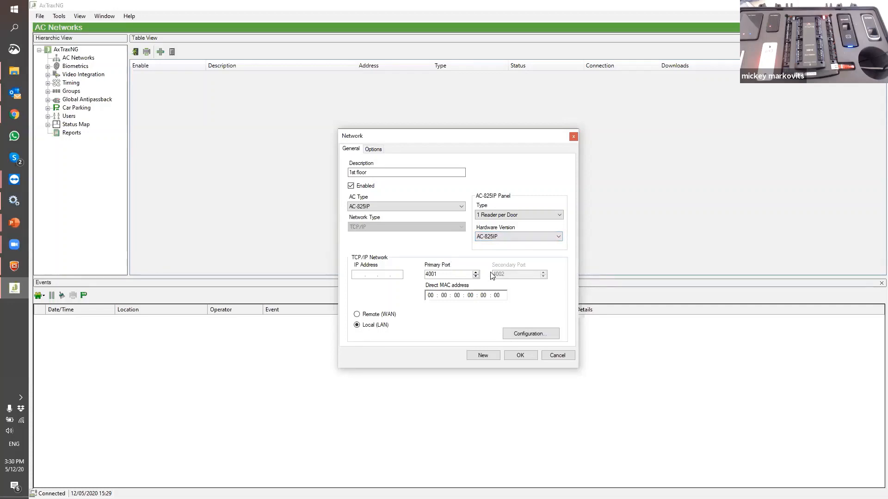
Set the controller to IP 192.168.50.80 and port 50100 in TCP/IP Configuration, applying it
{"action": "left_click", "coordinate": [514, 333]}
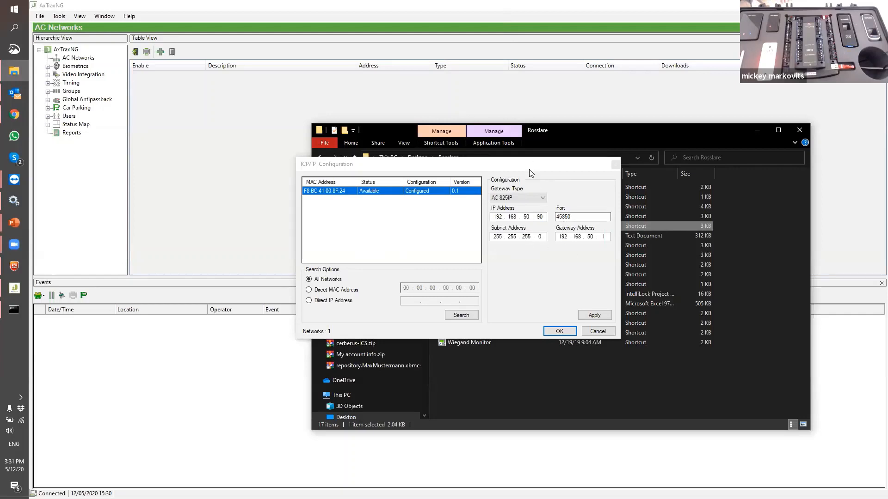
{"action": "left_click", "coordinate": [541, 217]}
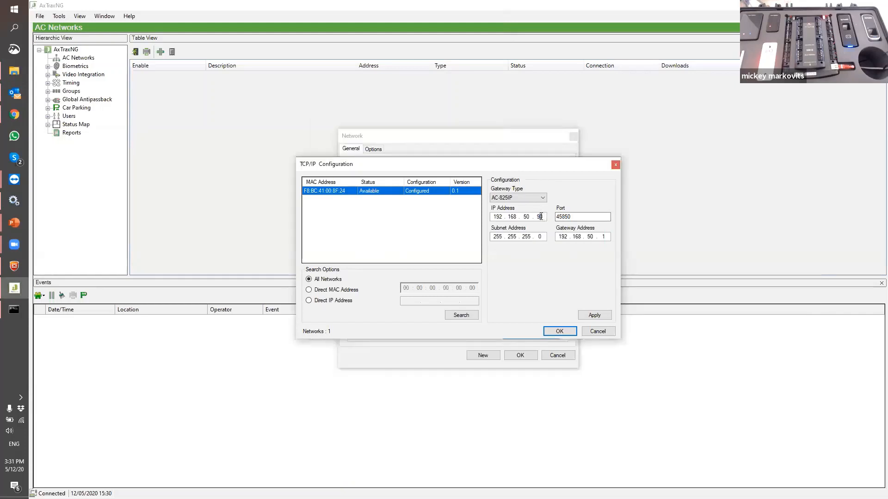
{"action": "double_click", "coordinate": [540, 217]}
{"action": "type", "text": "80"}
{"action": "double_click", "coordinate": [561, 216]}
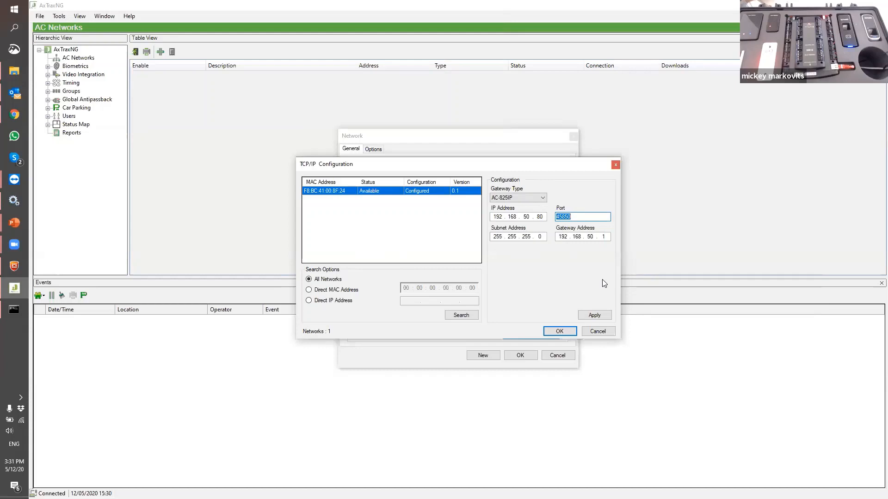
{"action": "type", "text": "50100"}
{"action": "left_click", "coordinate": [592, 317]}
{"action": "left_click", "coordinate": [566, 218]}
{"action": "left_click", "coordinate": [559, 331]}
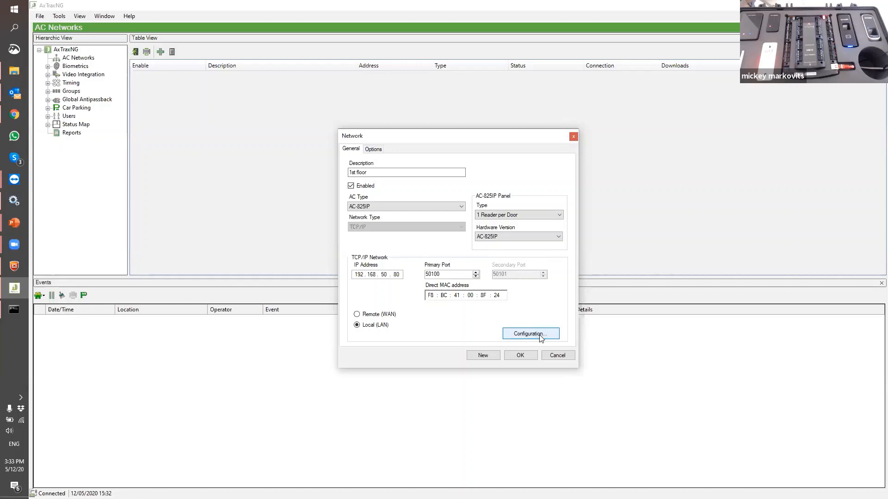
Save the 1st floor network and expand AC Networks to see it listed
{"action": "left_click", "coordinate": [525, 354]}
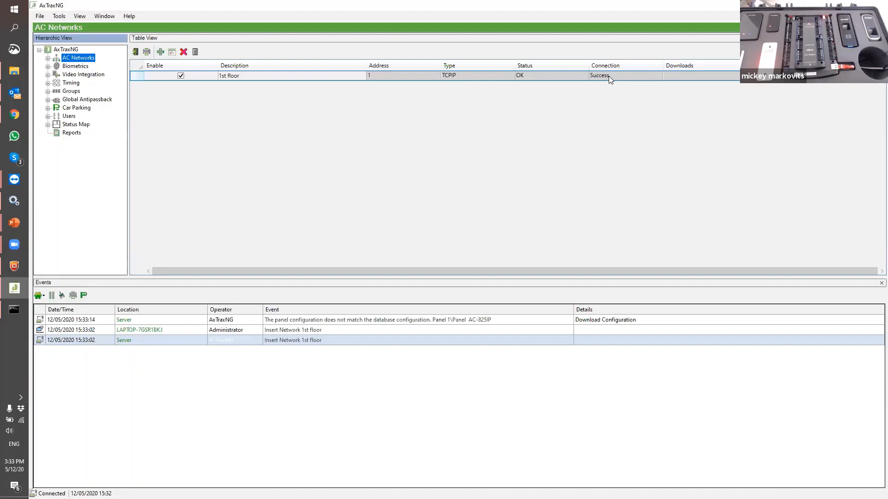
{"action": "mouse_move", "coordinate": [600, 78]}
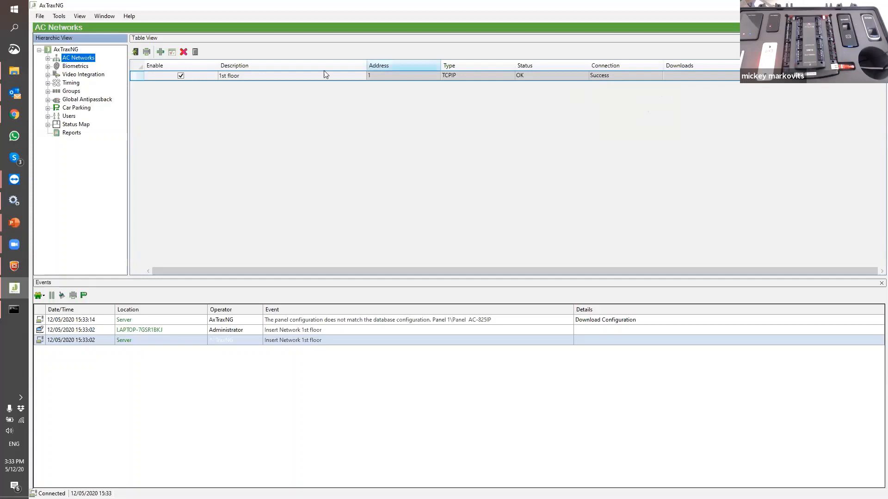
{"action": "left_click", "coordinate": [48, 59]}
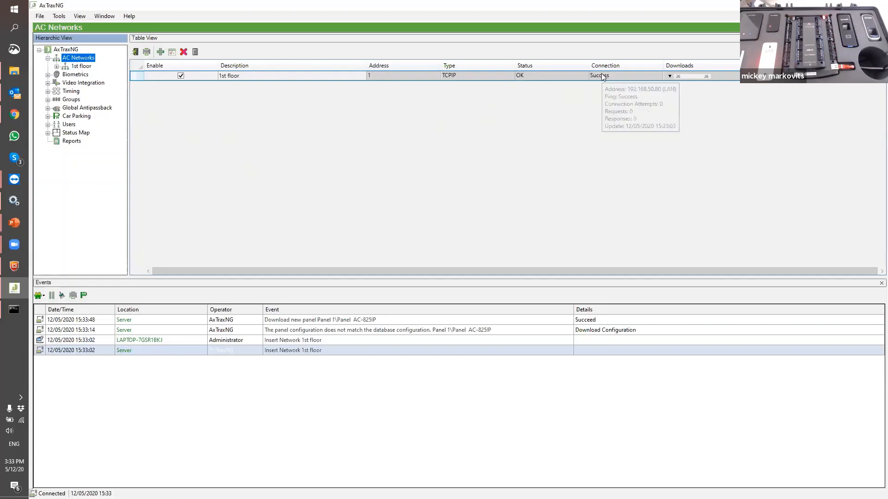
Select the 1st floor network's AC-825IP panel and expand its node in the tree
{"action": "left_click", "coordinate": [75, 67]}
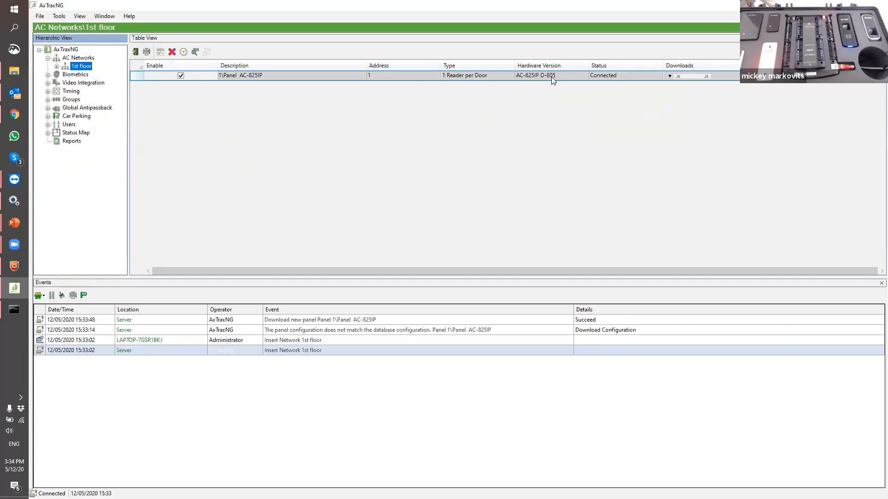
{"action": "left_click", "coordinate": [289, 331]}
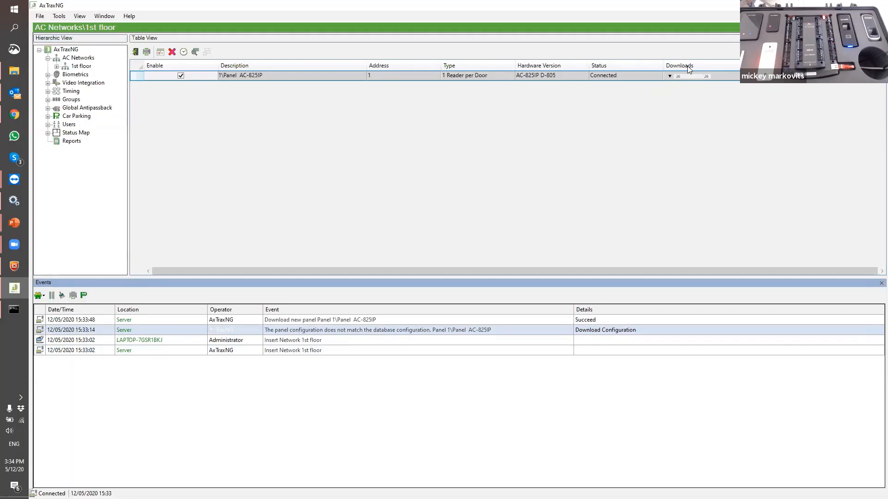
{"action": "left_click", "coordinate": [290, 131]}
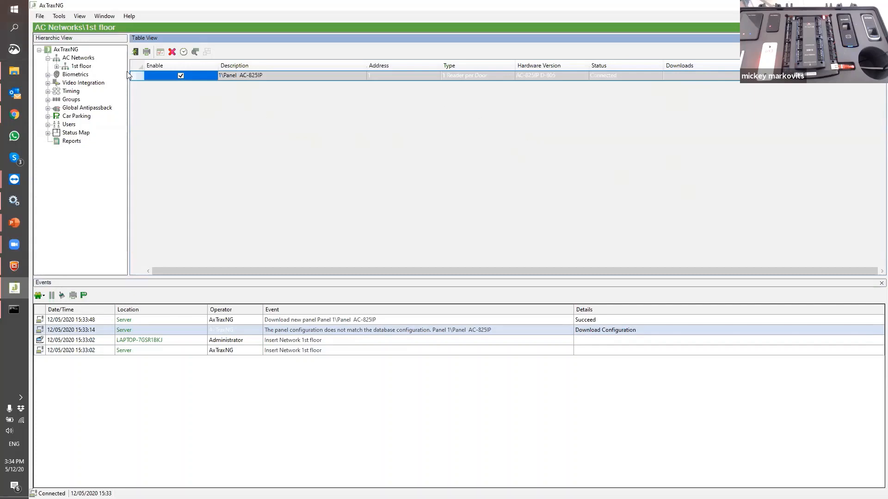
{"action": "left_click", "coordinate": [56, 67]}
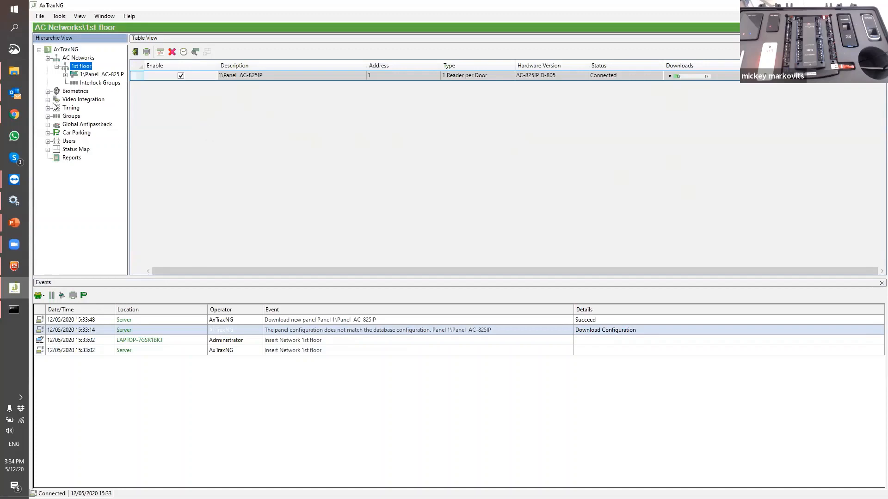
{"action": "left_click", "coordinate": [65, 75]}
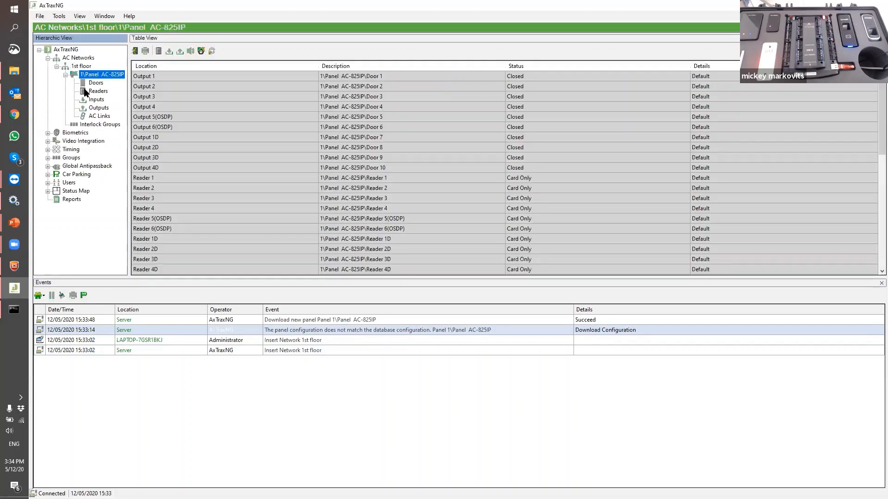
Rename Readers 1 and 2 to 'Maon door' and 'Marketing Door'
{"action": "left_click", "coordinate": [86, 90]}
{"action": "left_click", "coordinate": [242, 76]}
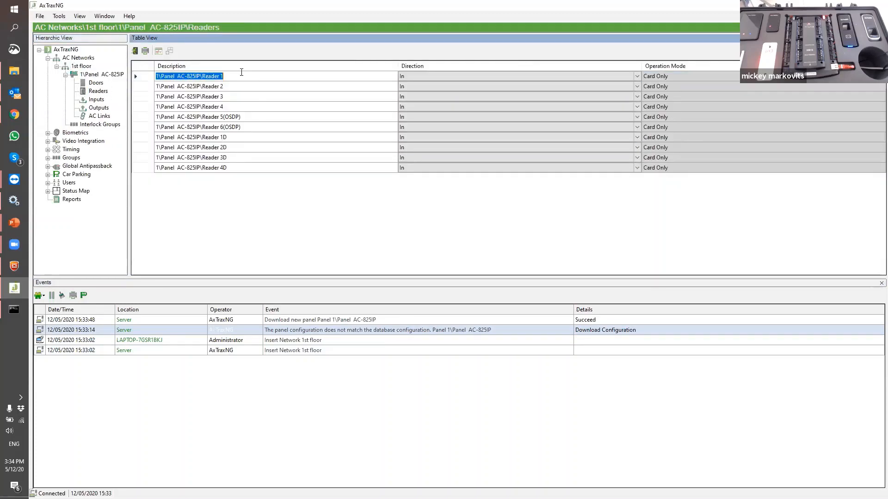
{"action": "type", "text": "MAin"}
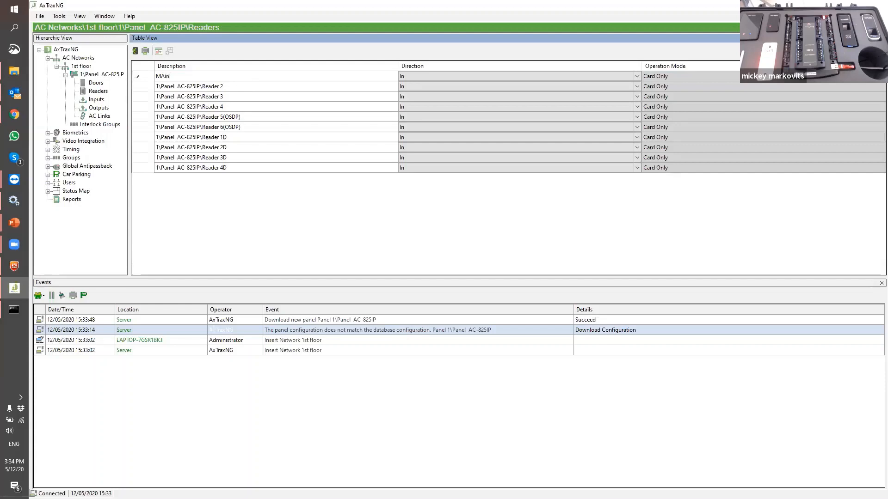
{"action": "key", "text": "BackSpace"}
{"action": "key", "text": "BackSpace"}
{"action": "key", "text": "BackSpace"}
{"action": "type", "text": "on dsoor"}
{"action": "left_click", "coordinate": [185, 85]}
{"action": "type", "text": "Marketing"}
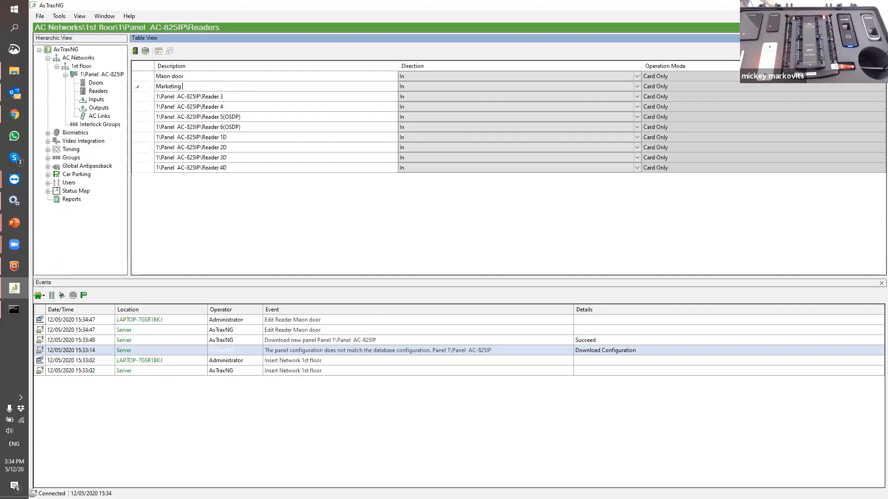
{"action": "type", "text": " Door"}
{"action": "left_click", "coordinate": [280, 107]}
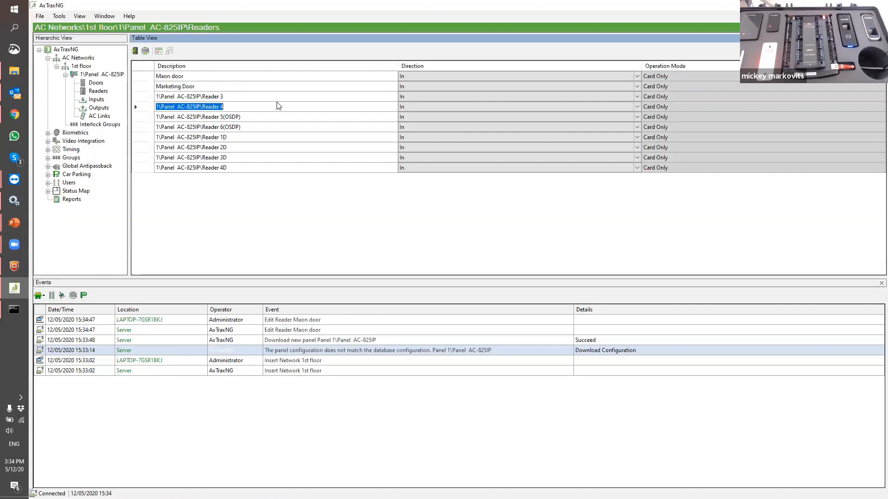
Rename Readers 3 and 4 to 'Server Room In' and 'Server Room Out', with Reader 4 direction Out
{"action": "left_click", "coordinate": [246, 95]}
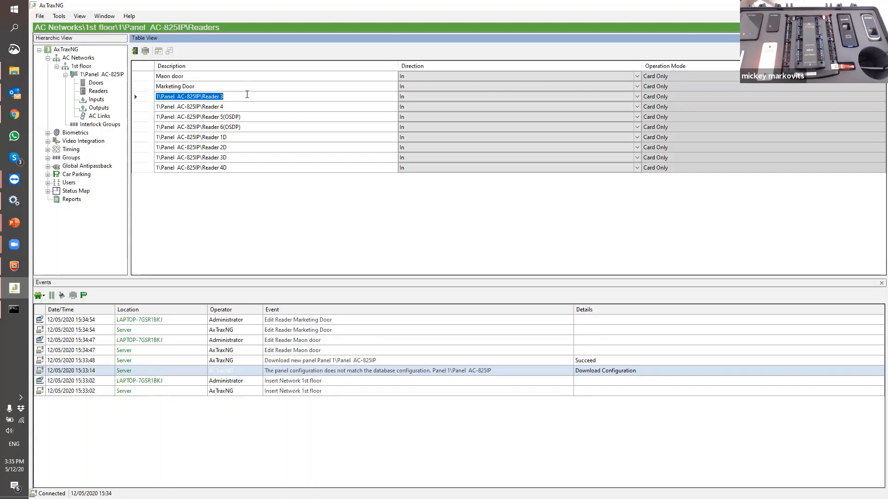
{"action": "type", "text": "S"}
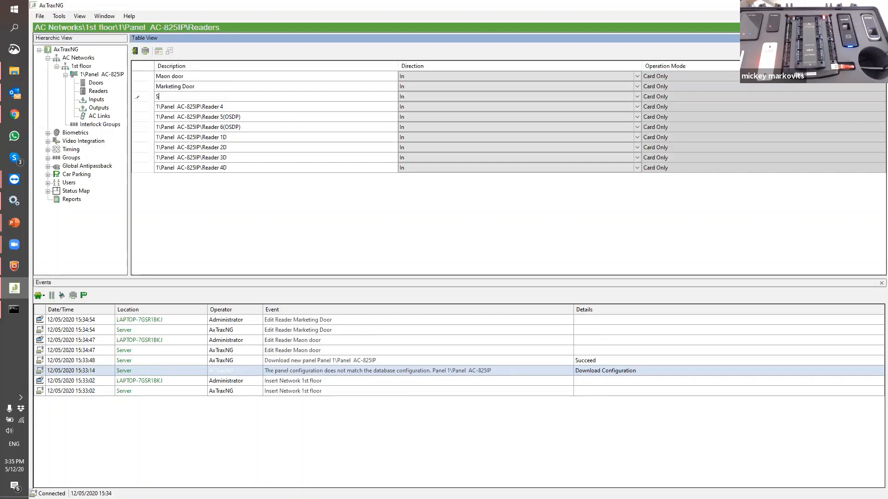
{"action": "type", "text": "erver Rooom"}
{"action": "key", "text": "BackSpace"}
{"action": "key", "text": "BackSpace"}
{"action": "type", "text": "m In"}
{"action": "left_click", "coordinate": [180, 106]}
{"action": "type", "text": "rver"}
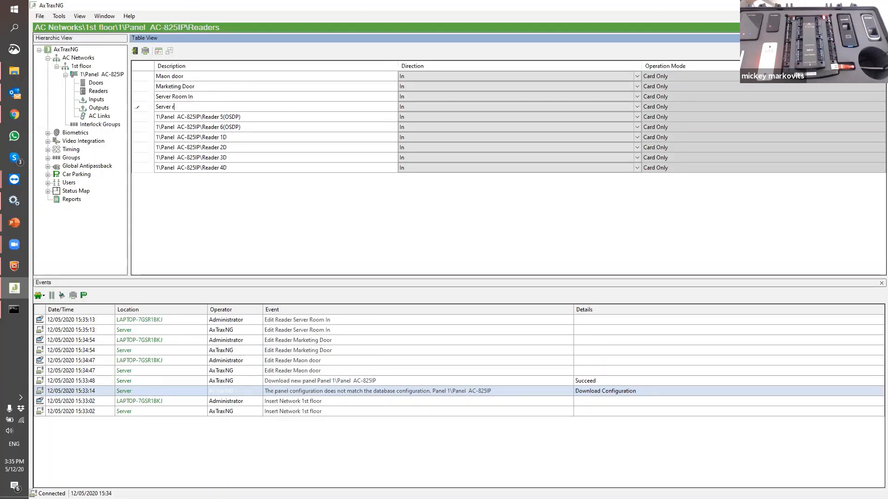
{"action": "type", "text": " Room Out"}
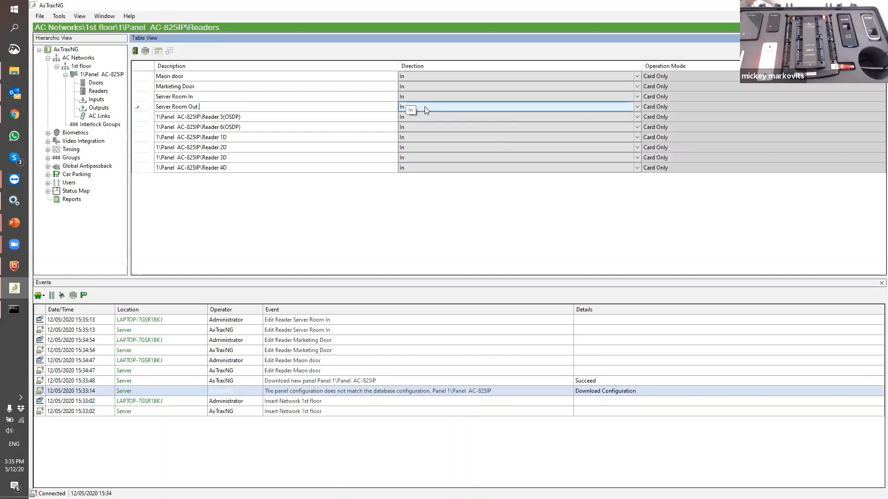
{"action": "left_click", "coordinate": [636, 108]}
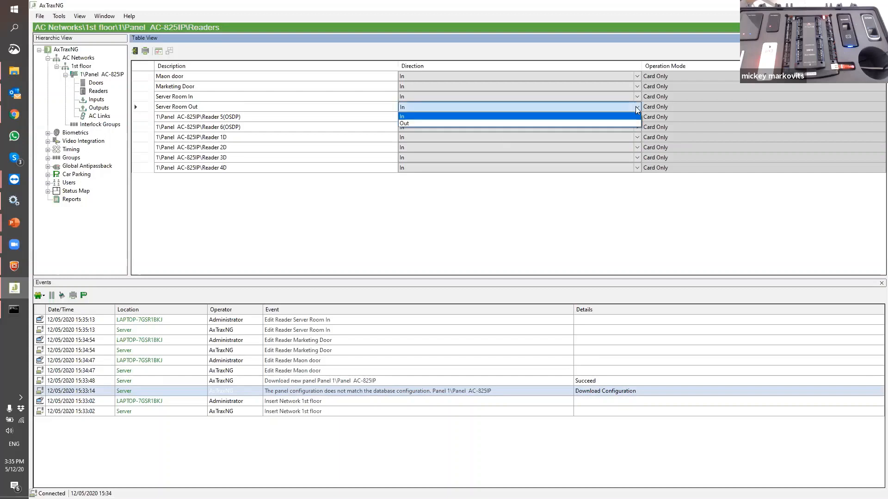
{"action": "left_click", "coordinate": [448, 124]}
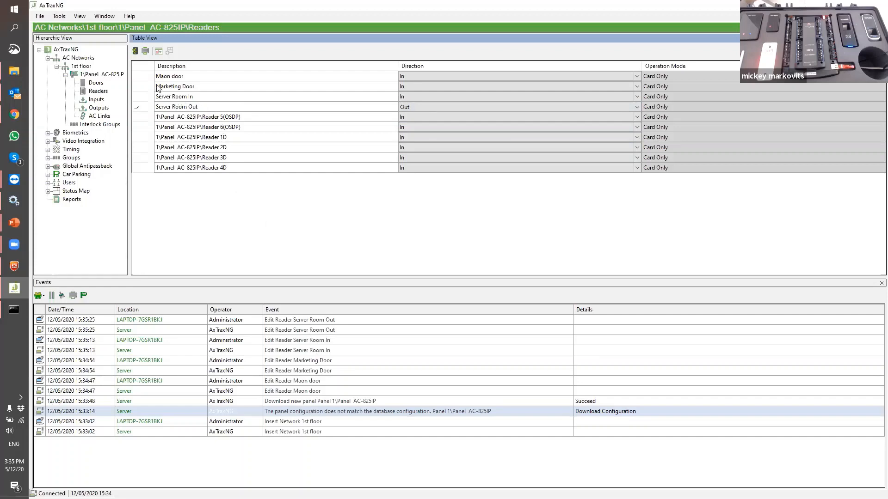
Clear the duplicate-name and 50-character errors and save Reader 4's description as 'Sevrr Room Out'
{"action": "left_click", "coordinate": [97, 86]}
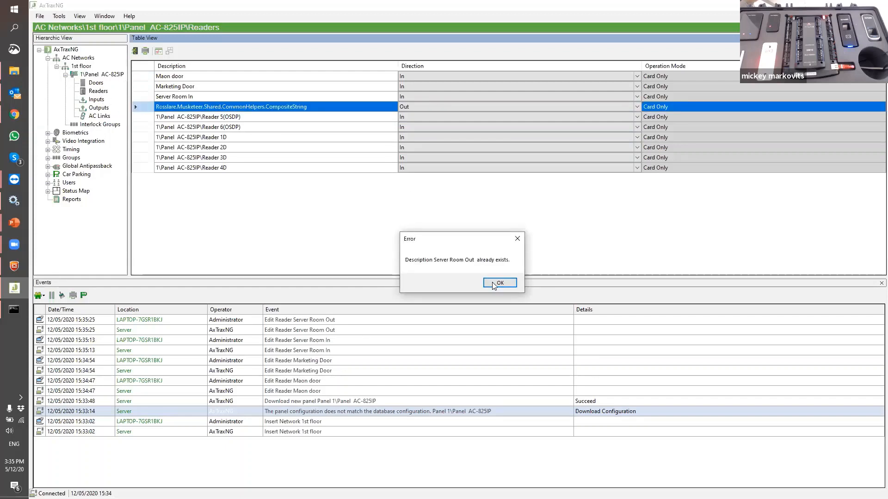
{"action": "left_click", "coordinate": [495, 285]}
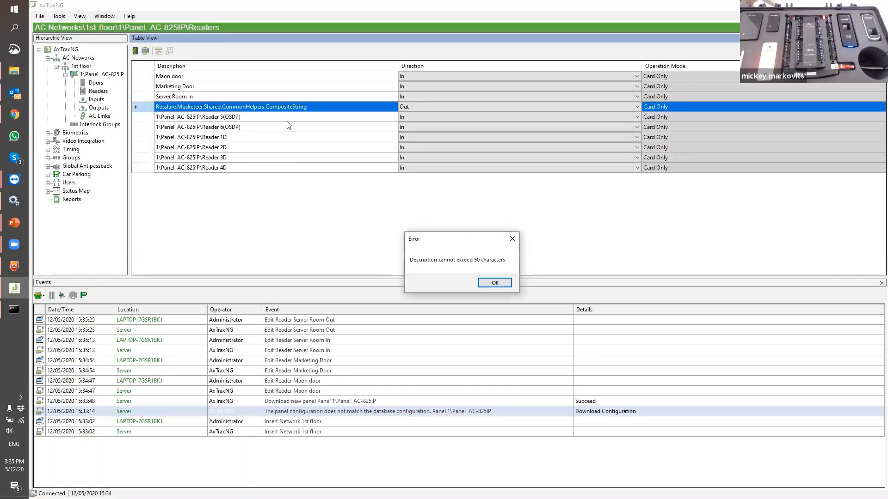
{"action": "left_click", "coordinate": [482, 286]}
{"action": "left_click", "coordinate": [251, 108]}
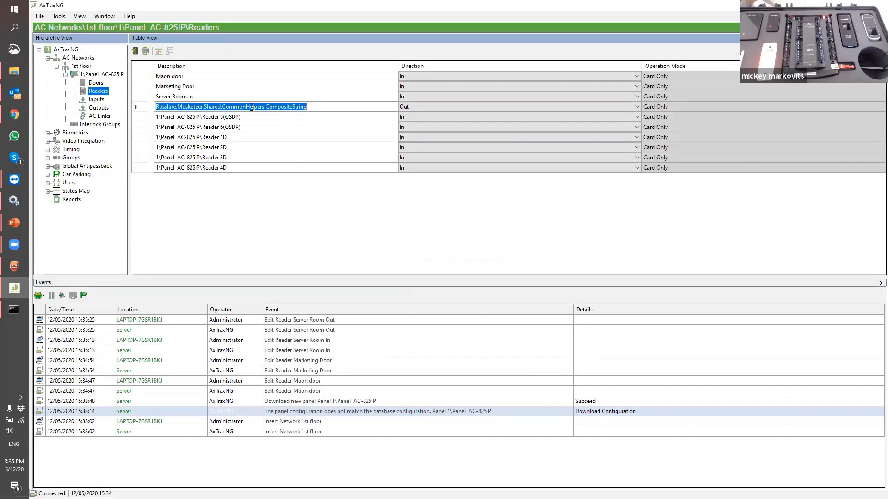
{"action": "type", "text": "Sevrr"}
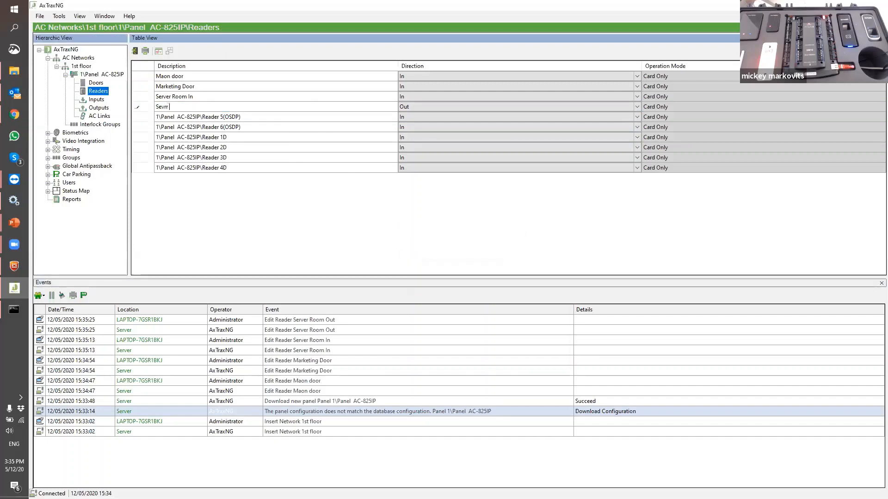
{"action": "type", "text": " Room Out"}
{"action": "left_click", "coordinate": [135, 96]}
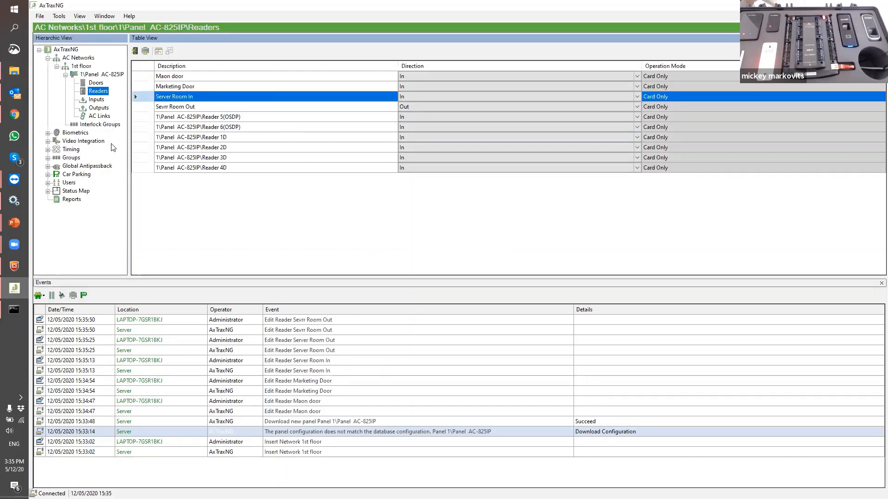
Rename Doors 1–3 to 'Main Door', 'Marketing Door' and 'Server Room', then return to 1st floor
{"action": "left_click", "coordinate": [96, 83]}
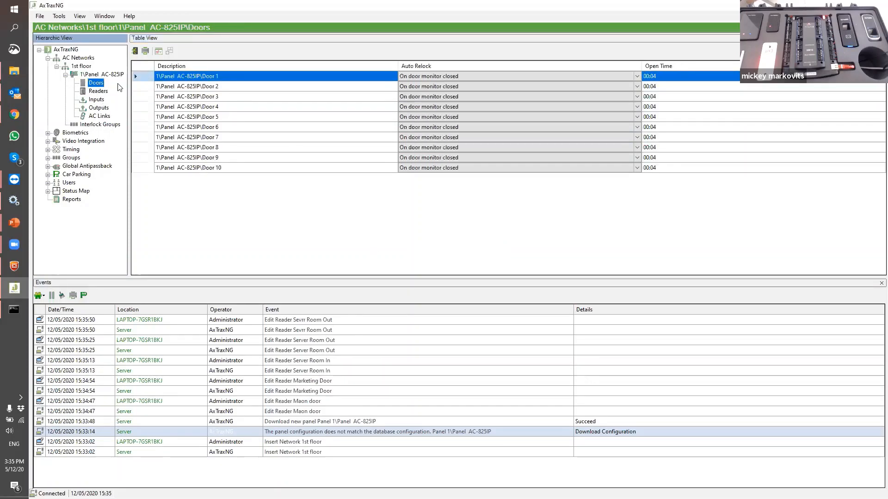
{"action": "left_click", "coordinate": [241, 76]}
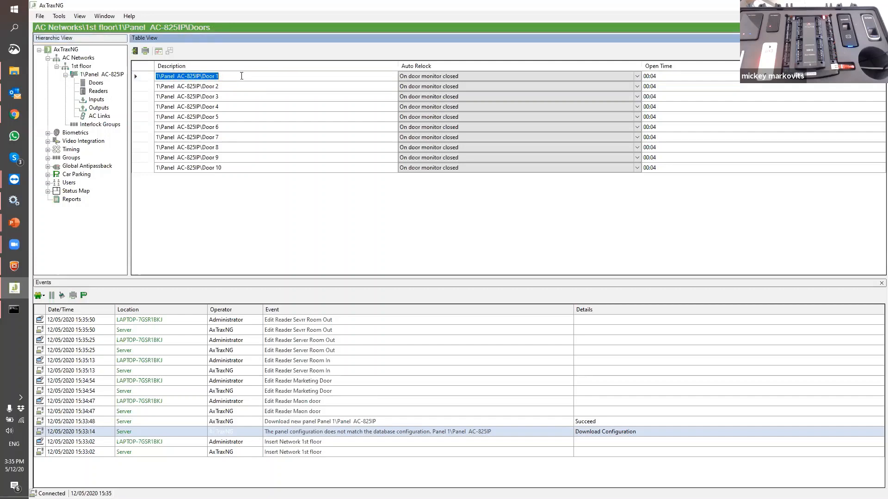
{"action": "type", "text": "Main"}
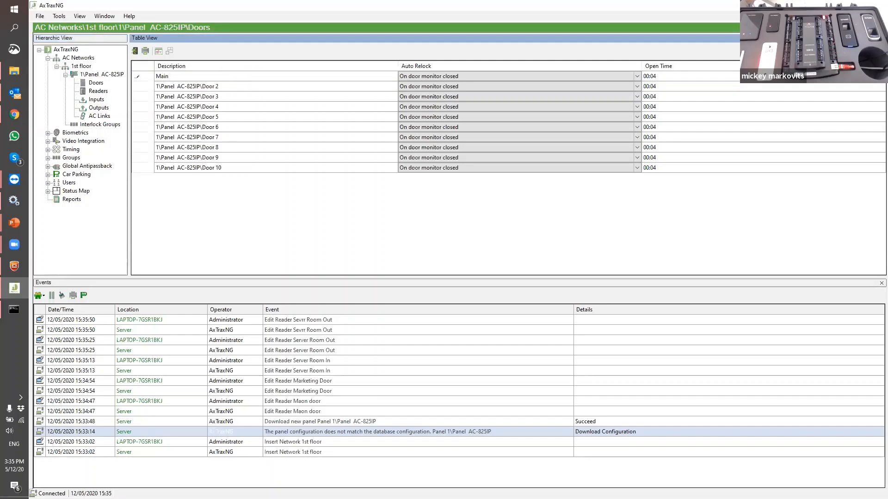
{"action": "type", "text": " Door"}
{"action": "left_click", "coordinate": [233, 87]}
{"action": "type", "text": "Mar"}
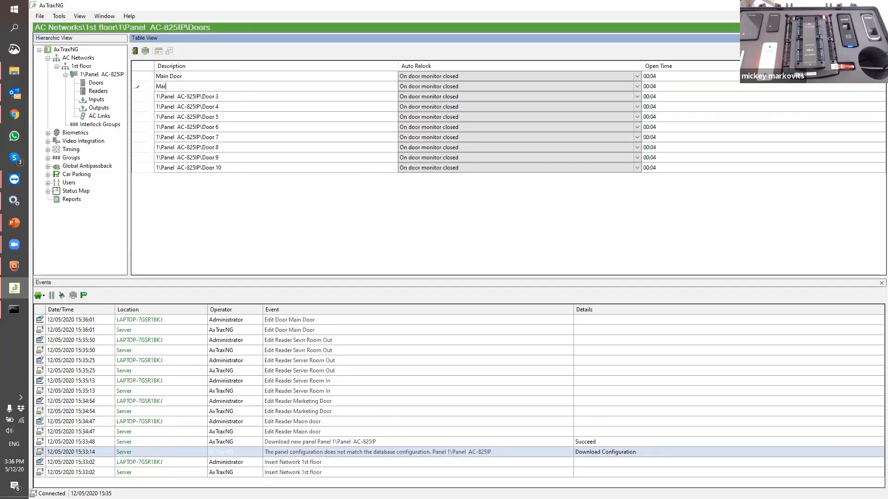
{"action": "type", "text": "keting Door"}
{"action": "left_click", "coordinate": [243, 97]}
{"action": "type", "text": "Ser"}
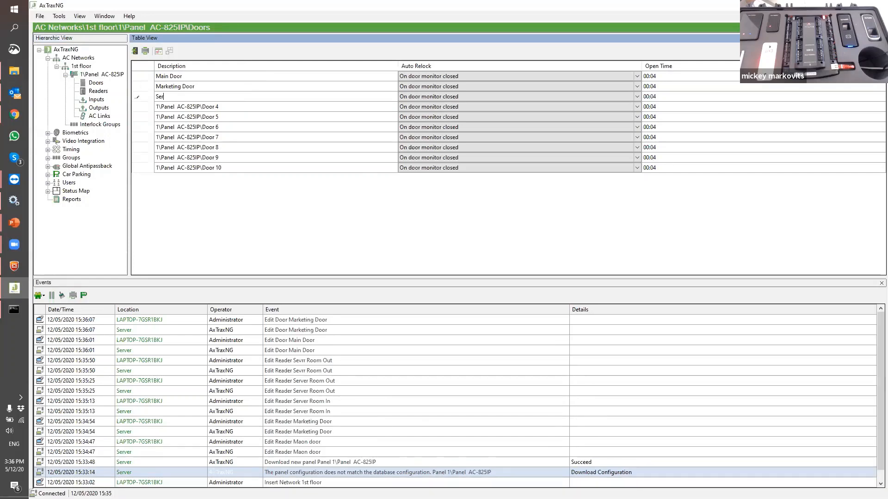
{"action": "type", "text": "ver Room"}
{"action": "key", "text": "Return"}
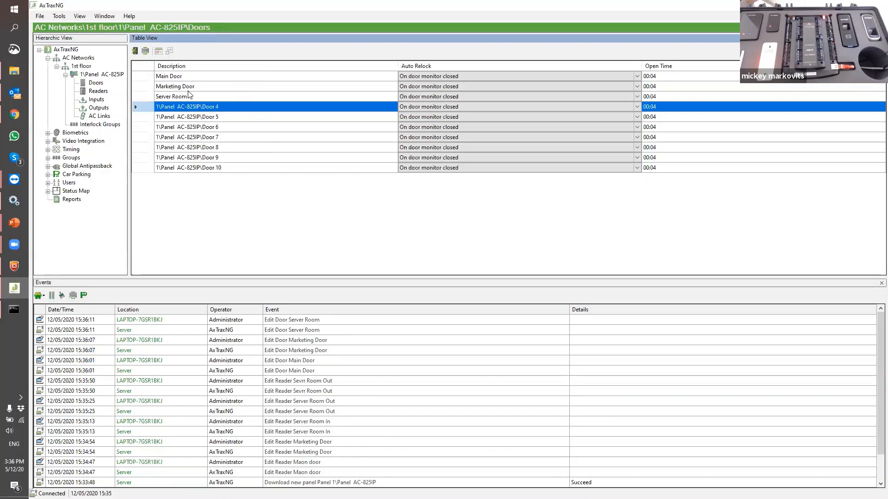
{"action": "left_click", "coordinate": [87, 67]}
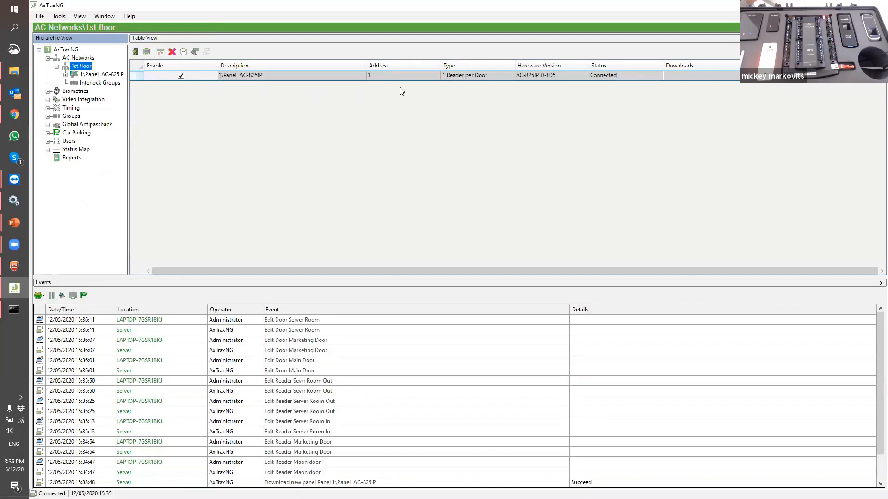
Set panel AC-825IP's antipassback: Reader 3 IN, Reader 4 OUT, automatic antipassback Always, and save
{"action": "left_click", "coordinate": [146, 78]}
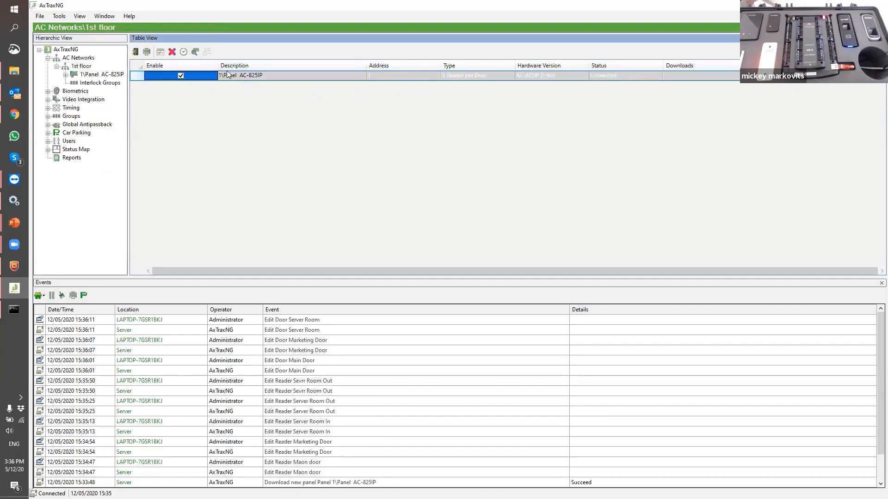
{"action": "left_click", "coordinate": [161, 53]}
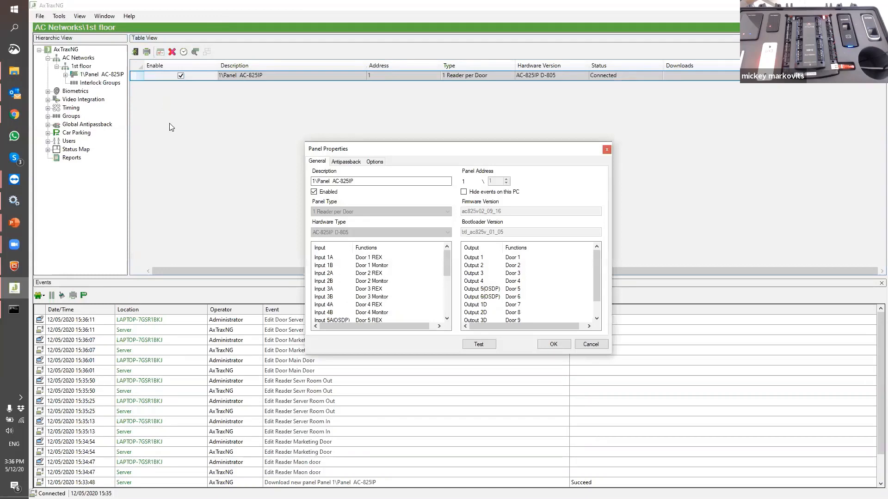
{"action": "left_click", "coordinate": [347, 166]}
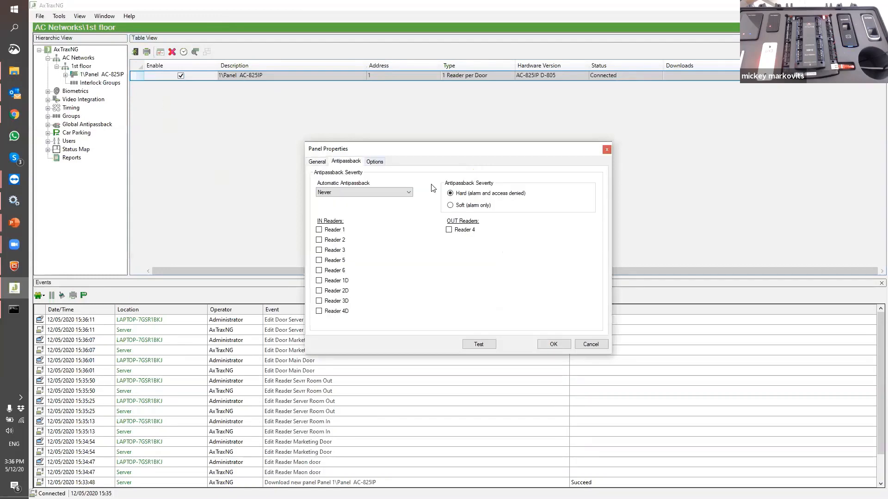
{"action": "left_click", "coordinate": [319, 250]}
{"action": "left_click", "coordinate": [448, 231]}
{"action": "left_click", "coordinate": [409, 192]}
{"action": "left_click", "coordinate": [353, 207]}
{"action": "left_click", "coordinate": [537, 344]}
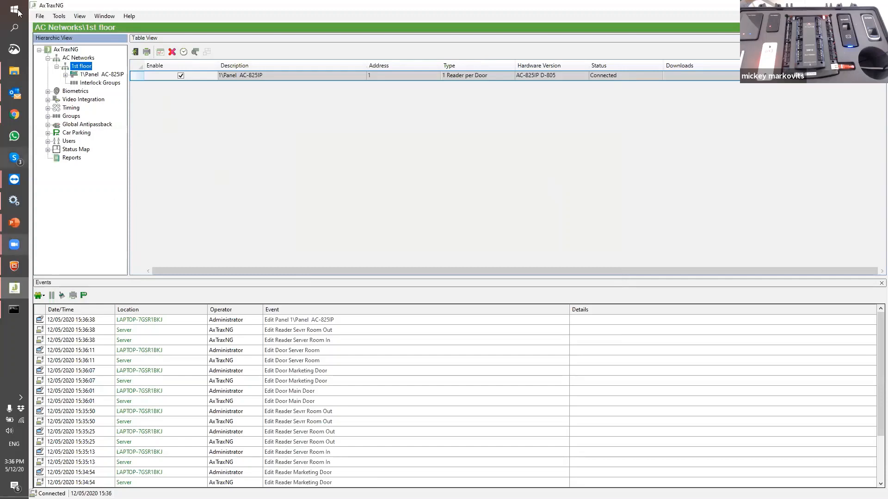
{"action": "left_click", "coordinate": [49, 108]}
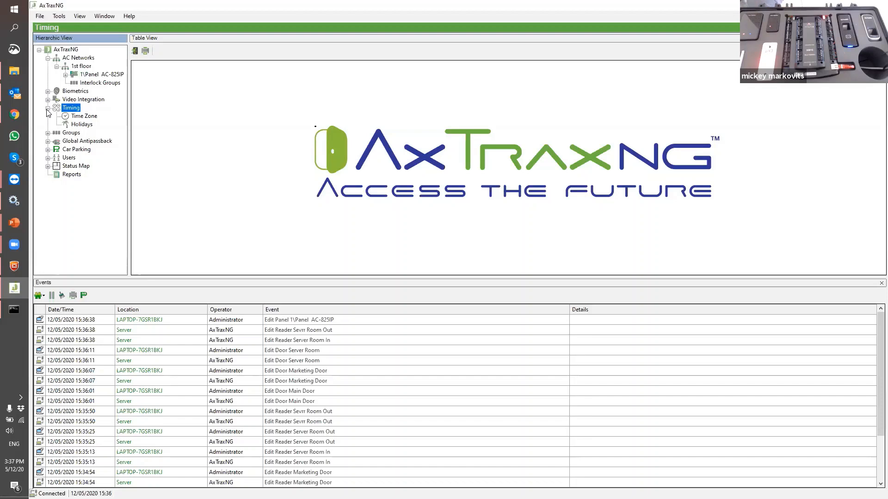
Add a new time zone and rename it 'M-F 08:00 - 17:00'
{"action": "left_click", "coordinate": [78, 116]}
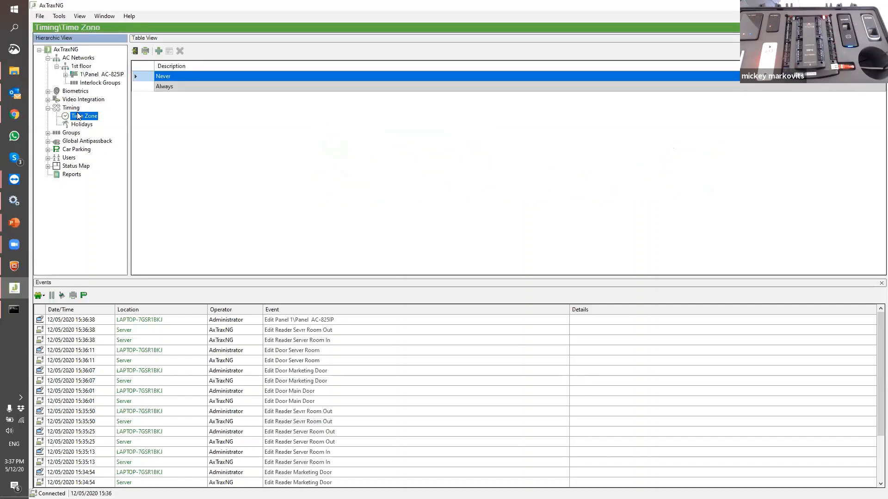
{"action": "left_click", "coordinate": [159, 51]}
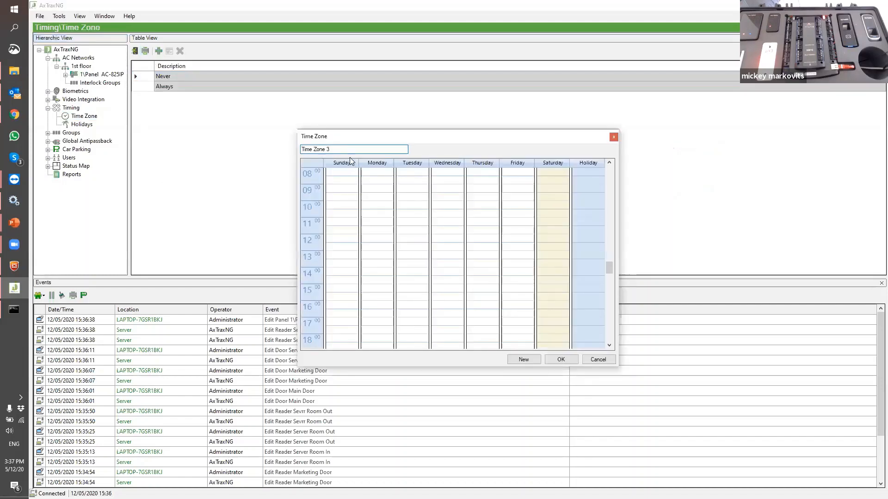
{"action": "left_click_drag", "start_coordinate": [341, 149], "coordinate": [259, 138]}
{"action": "type", "text": "M"}
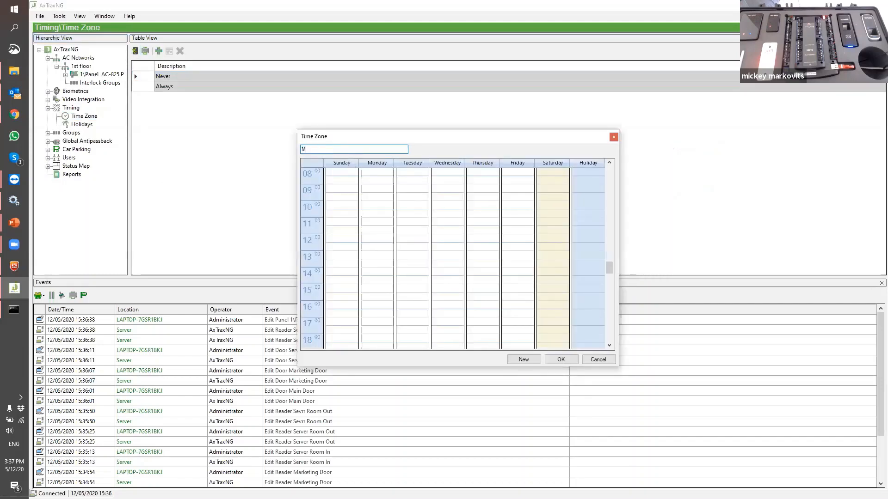
{"action": "type", "text": "-F 08:00 - "}
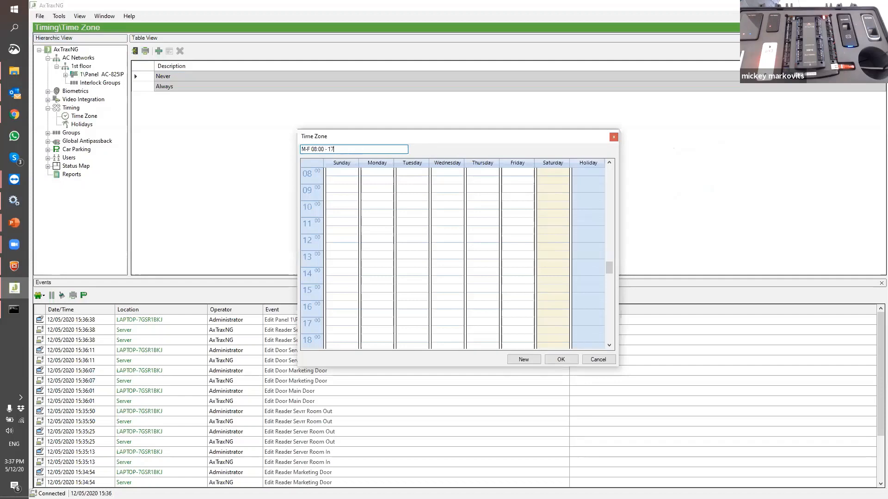
{"action": "type", "text": "17:00"}
{"action": "left_click", "coordinate": [352, 247]}
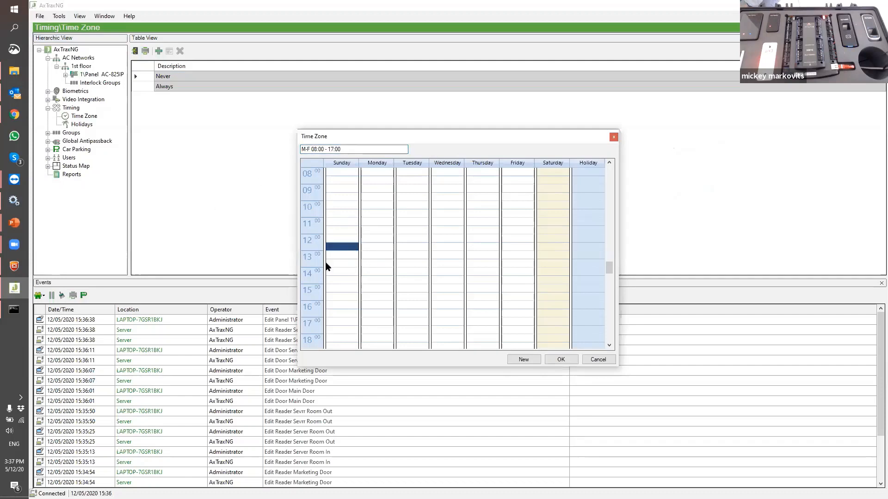
Delete the stray Sunday block and create a 12:30 period on each weekday, Monday to Friday
{"action": "right_click", "coordinate": [338, 252]}
{"action": "left_click", "coordinate": [384, 250]}
{"action": "left_click", "coordinate": [384, 248]}
{"action": "right_click", "coordinate": [383, 249]}
{"action": "left_click", "coordinate": [414, 253]}
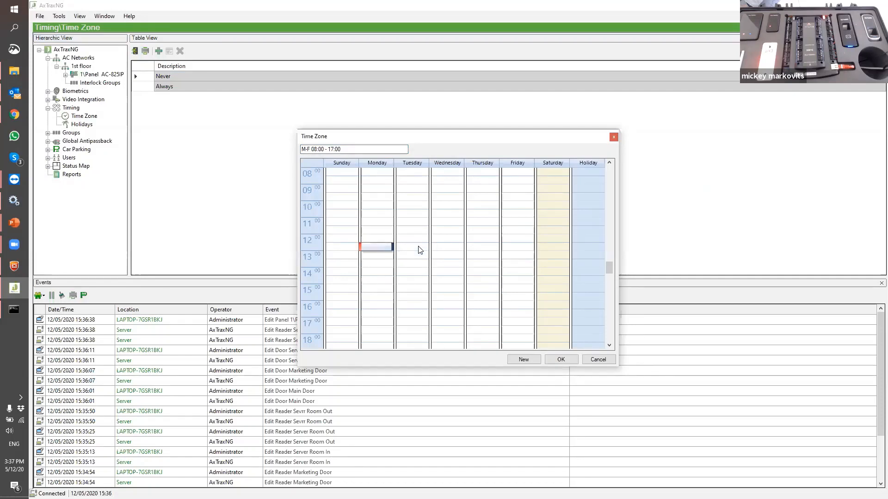
{"action": "left_click", "coordinate": [416, 246]}
{"action": "right_click", "coordinate": [418, 247]}
{"action": "left_click", "coordinate": [451, 253]}
{"action": "left_click", "coordinate": [447, 246]}
{"action": "right_click", "coordinate": [452, 249]}
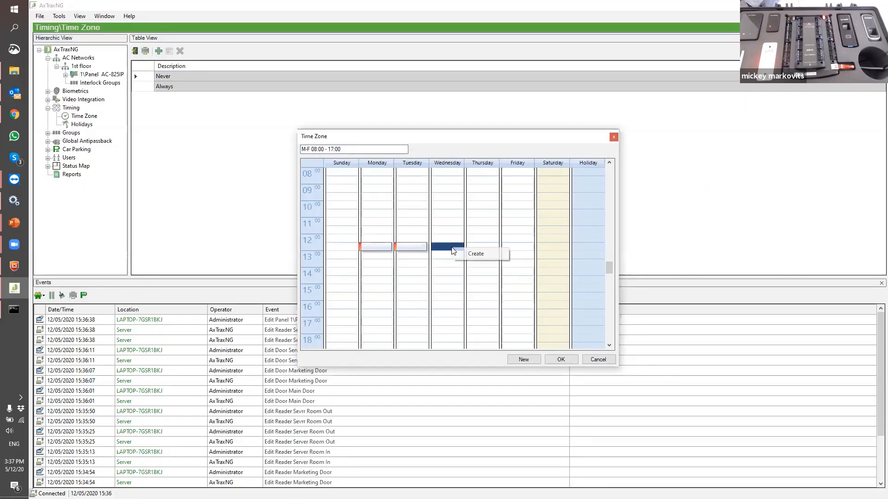
{"action": "left_click", "coordinate": [479, 252]}
{"action": "left_click", "coordinate": [480, 246]}
{"action": "right_click", "coordinate": [481, 247]}
{"action": "left_click", "coordinate": [513, 253]}
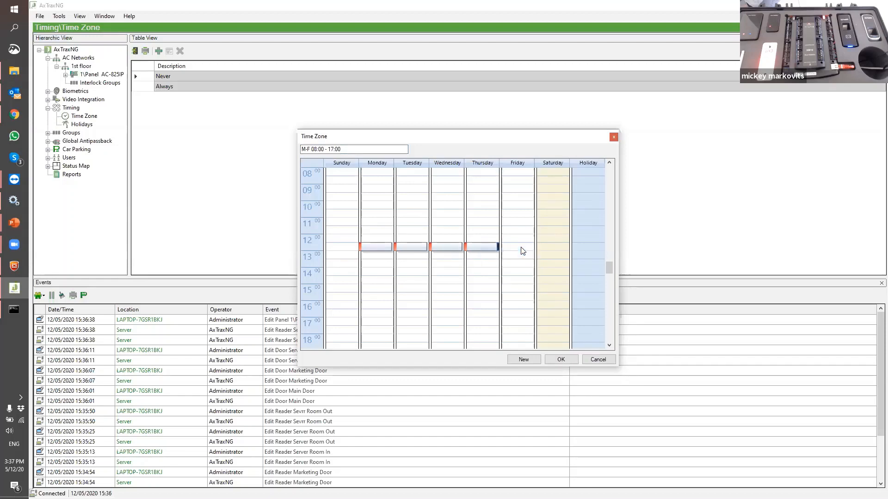
{"action": "left_click", "coordinate": [522, 248]}
{"action": "right_click", "coordinate": [523, 250]}
{"action": "left_click", "coordinate": [527, 253]}
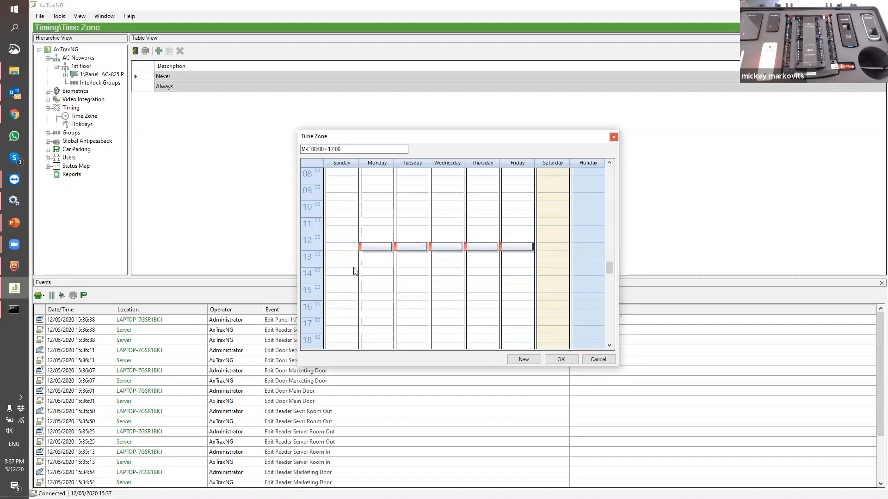
Stretch each Monday–Friday period to run from 08:00 to about 17:00
{"action": "left_click", "coordinate": [375, 248]}
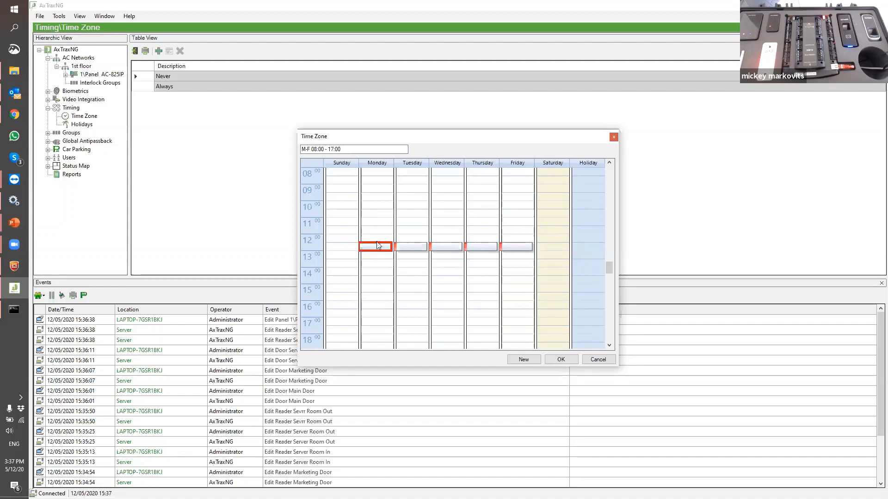
{"action": "left_click_drag", "start_coordinate": [376, 241], "coordinate": [375, 172]}
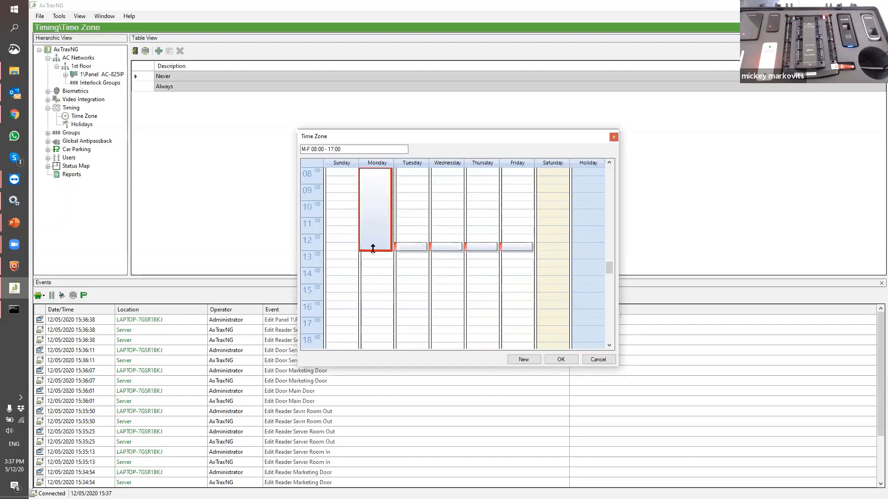
{"action": "left_click_drag", "start_coordinate": [374, 250], "coordinate": [387, 316]}
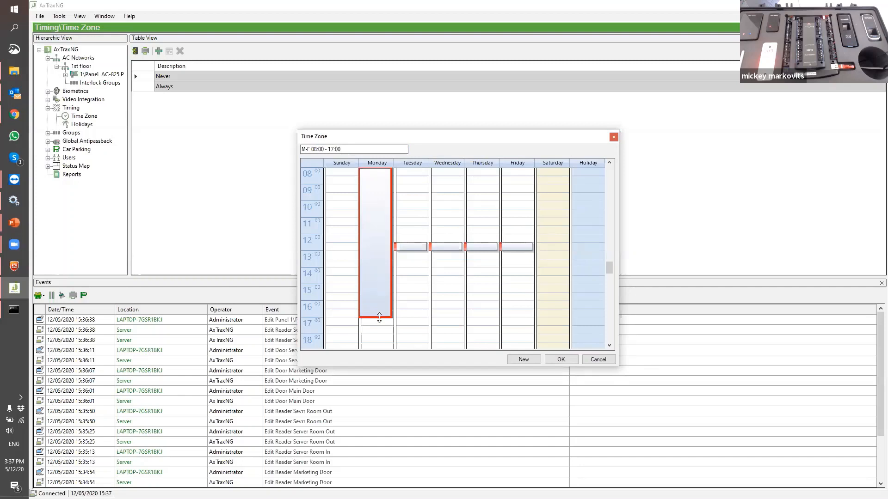
{"action": "left_click", "coordinate": [410, 246]}
{"action": "left_click_drag", "start_coordinate": [409, 244], "coordinate": [408, 171]}
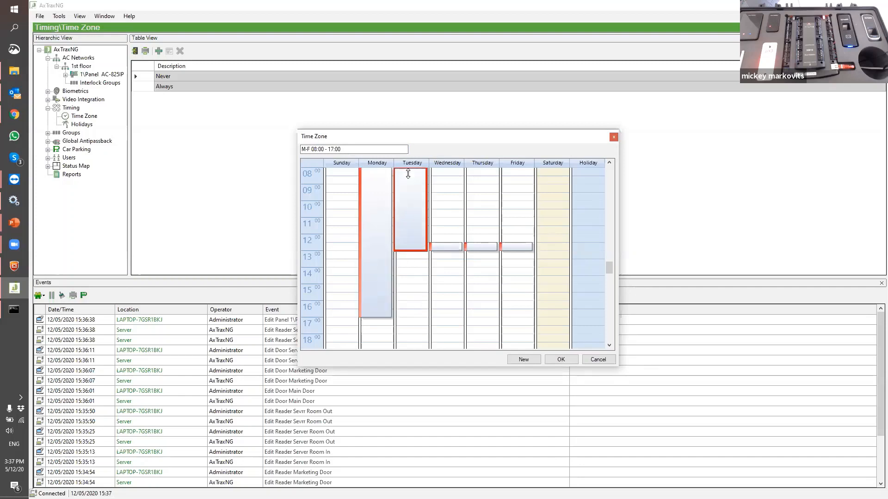
{"action": "left_click_drag", "start_coordinate": [407, 248], "coordinate": [407, 318]}
{"action": "left_click", "coordinate": [445, 246]}
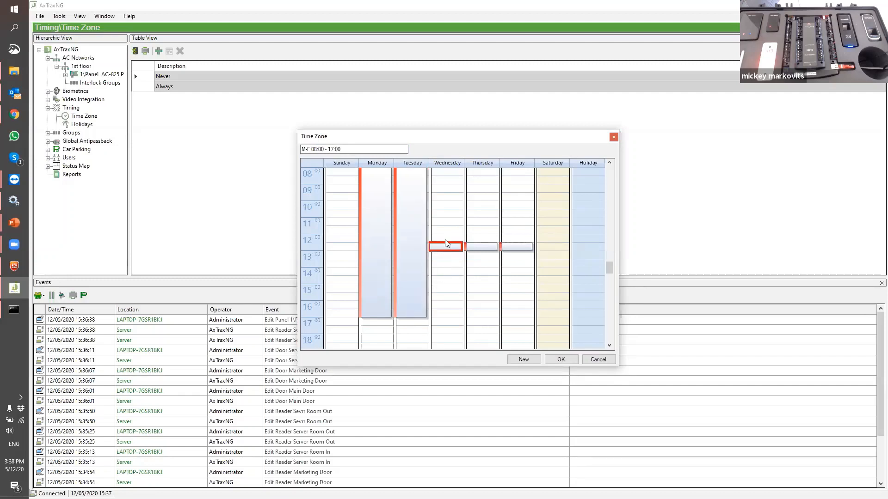
{"action": "left_click", "coordinate": [447, 243]}
{"action": "left_click_drag", "start_coordinate": [448, 243], "coordinate": [447, 241]}
{"action": "left_click_drag", "start_coordinate": [450, 211], "coordinate": [451, 171]}
{"action": "left_click_drag", "start_coordinate": [445, 249], "coordinate": [446, 319]}
{"action": "left_click", "coordinate": [482, 248]}
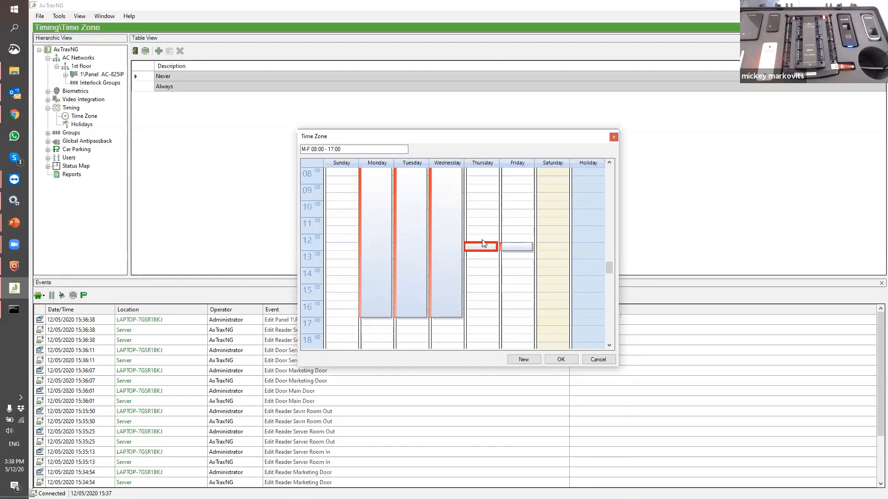
{"action": "left_click_drag", "start_coordinate": [482, 241], "coordinate": [481, 170]}
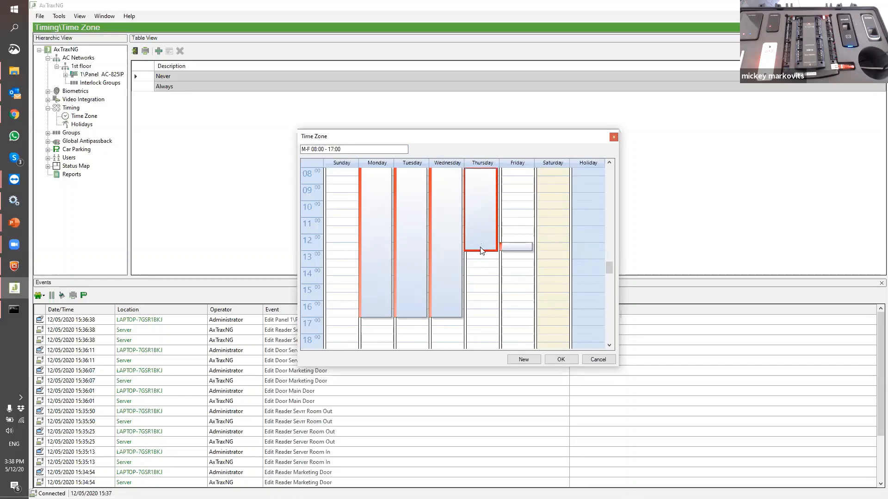
{"action": "left_click_drag", "start_coordinate": [481, 251], "coordinate": [487, 323]}
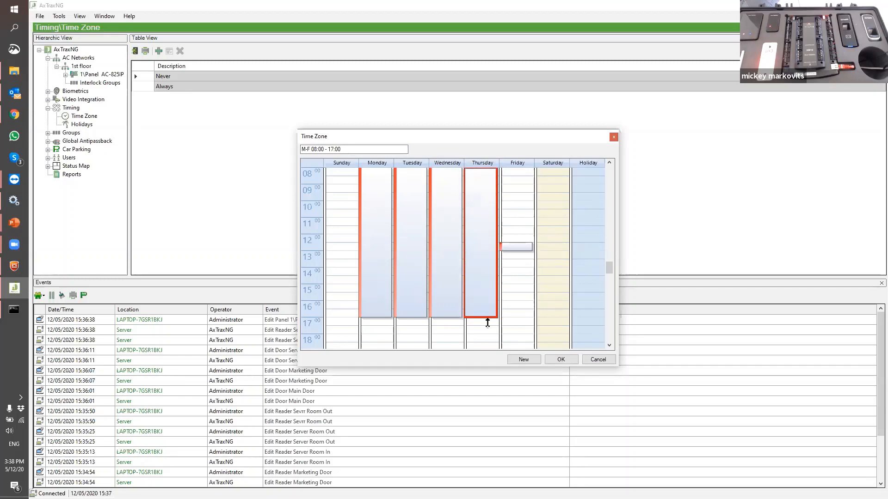
{"action": "left_click", "coordinate": [518, 247]}
{"action": "left_click_drag", "start_coordinate": [519, 244], "coordinate": [516, 172]}
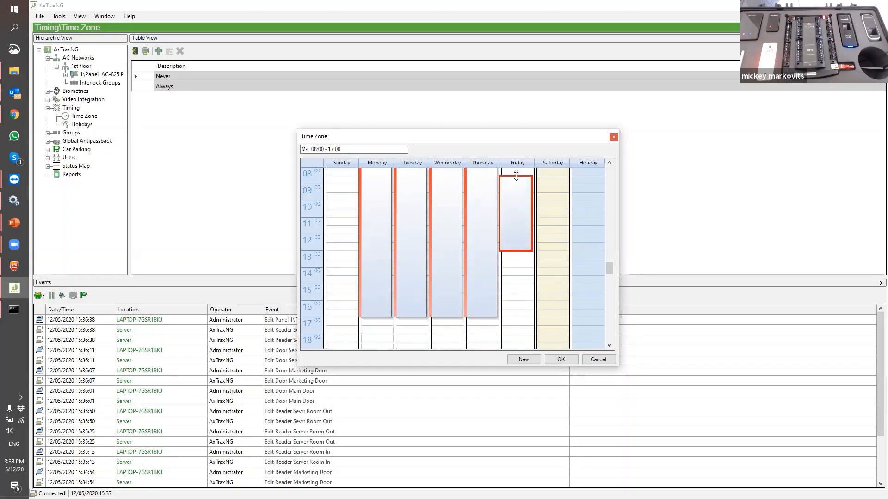
{"action": "left_click_drag", "start_coordinate": [517, 249], "coordinate": [517, 319]}
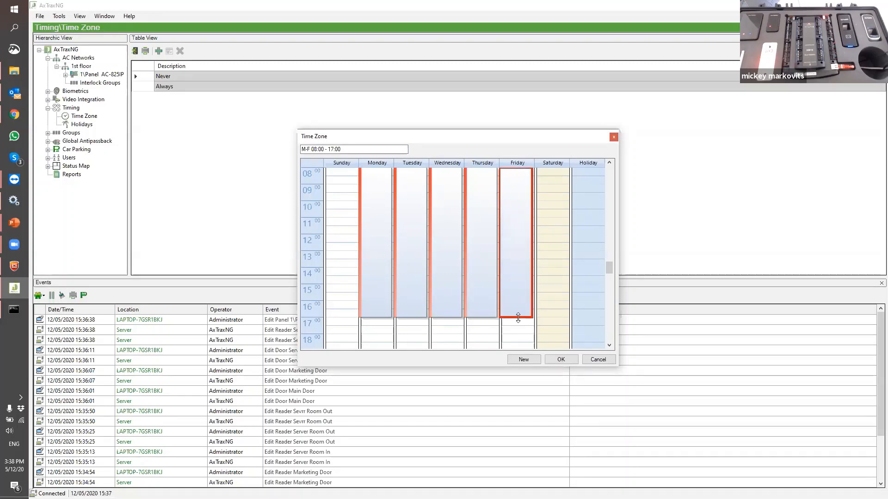
{"action": "left_click", "coordinate": [449, 346]}
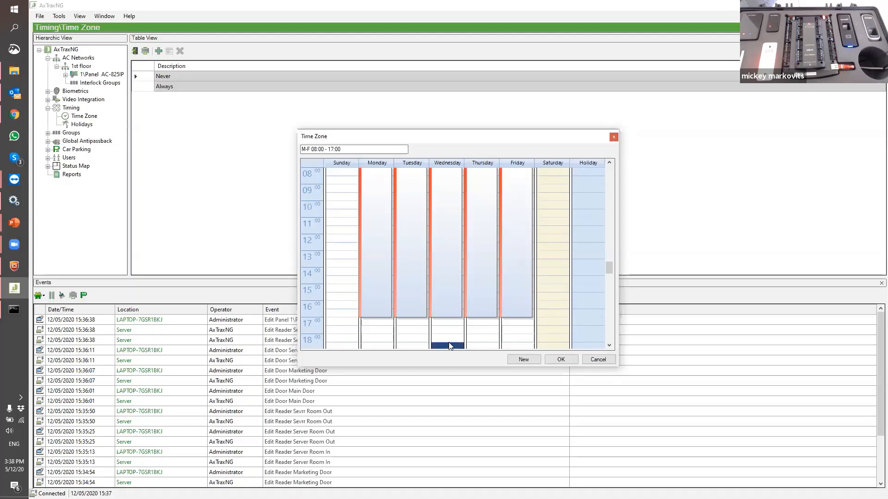
Adjust Friday's period finish time in its properties and save the M-F 08:00 - 17:00 time zone
{"action": "right_click", "coordinate": [511, 302]}
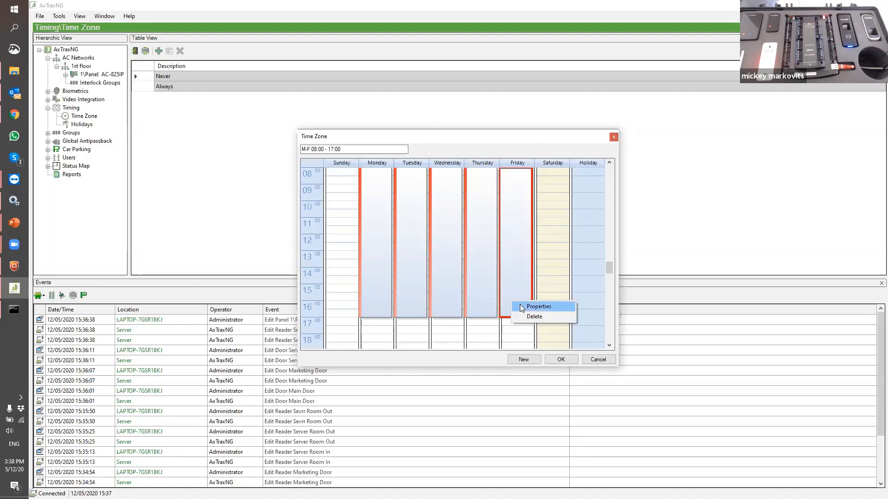
{"action": "left_click", "coordinate": [520, 305]}
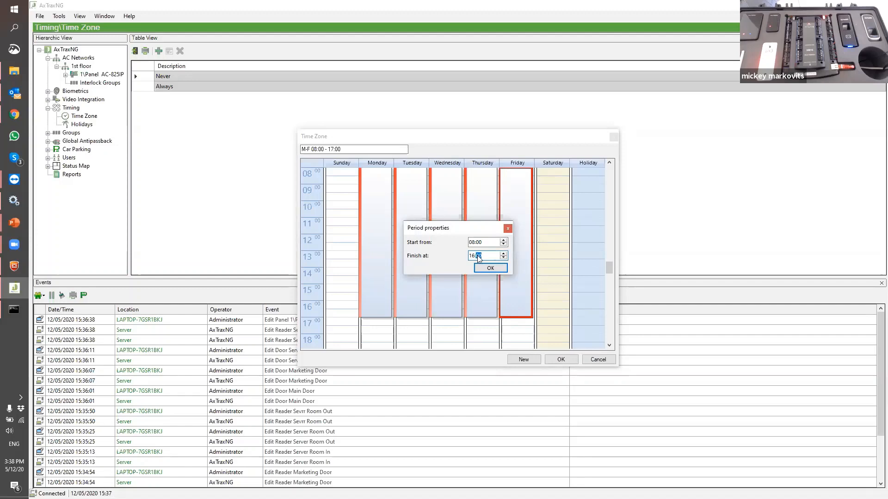
{"action": "left_click", "coordinate": [485, 268]}
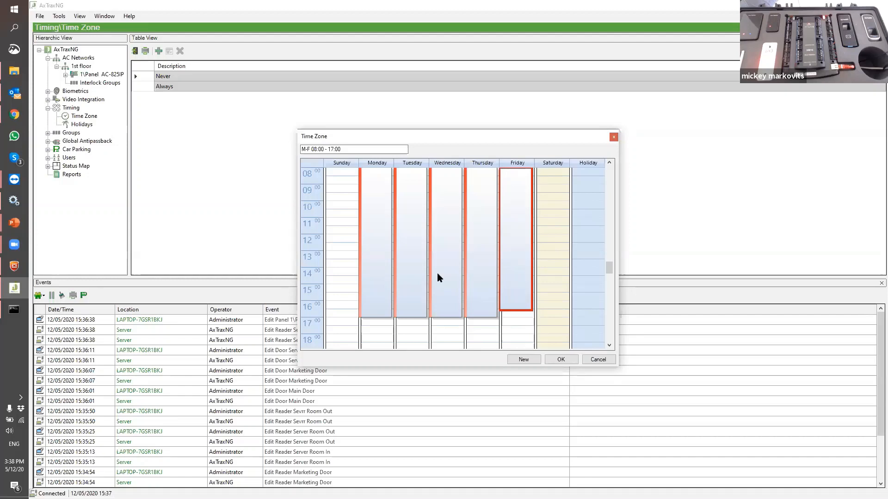
{"action": "left_click", "coordinate": [549, 359]}
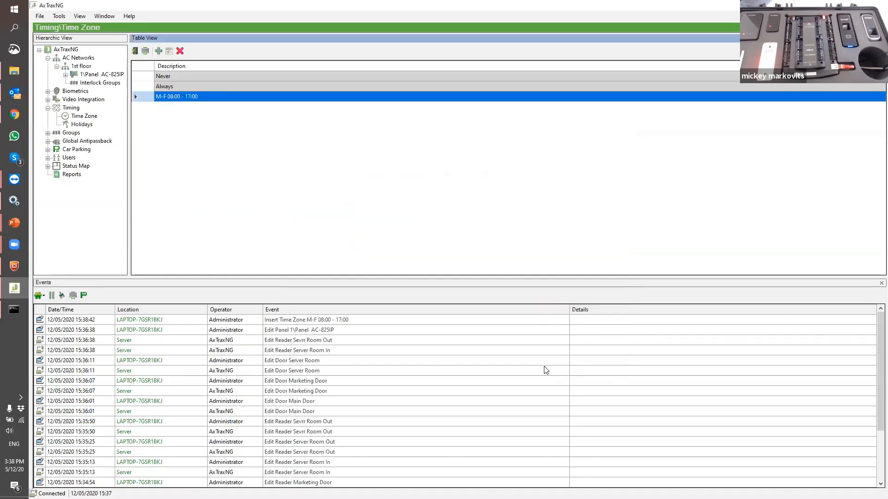
{"action": "left_click", "coordinate": [48, 132]}
{"action": "left_click", "coordinate": [56, 141]}
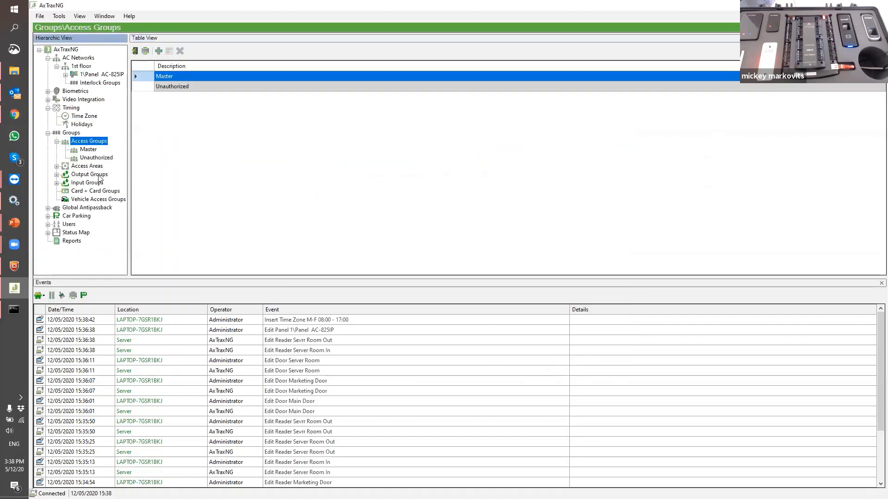
Add an access group with description 'Marketing' and select it in the tree
{"action": "left_click", "coordinate": [159, 50]}
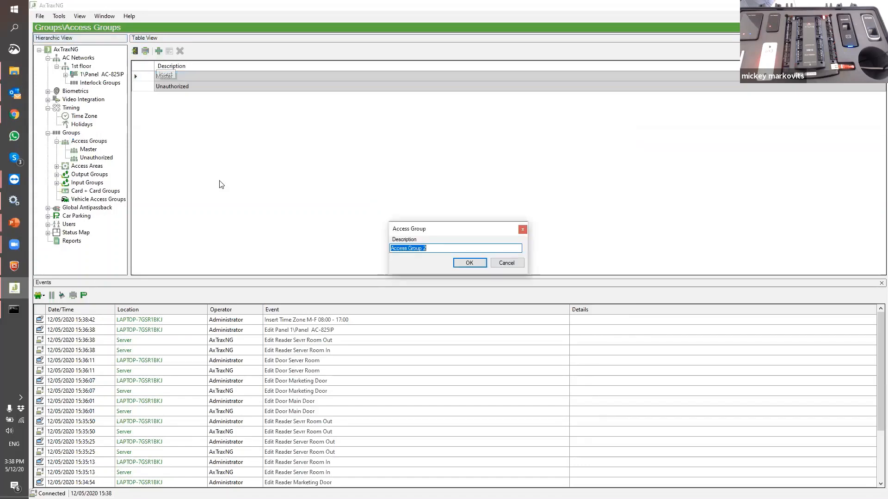
{"action": "type", "text": "Mark"}
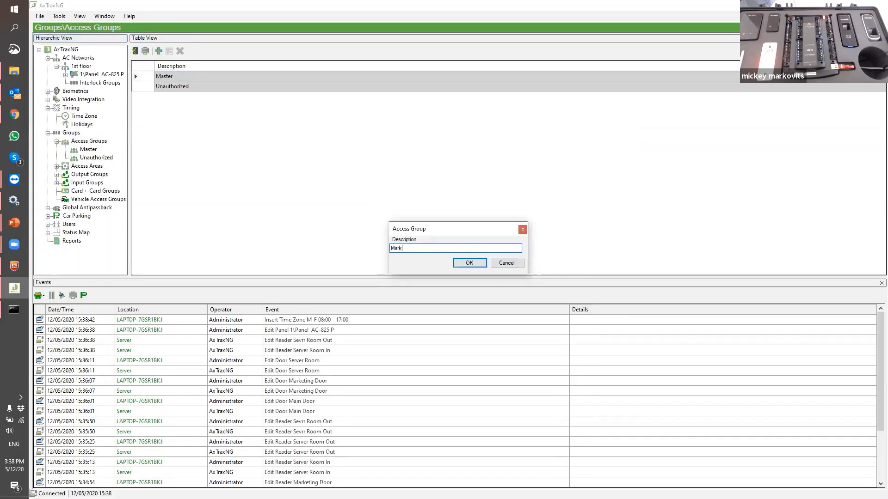
{"action": "type", "text": "eting"}
{"action": "left_click", "coordinate": [472, 265]}
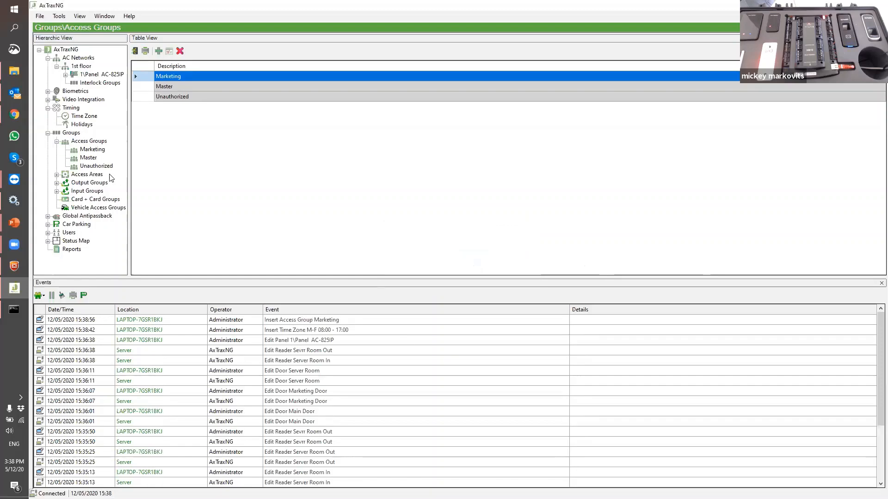
{"action": "left_click", "coordinate": [102, 151]}
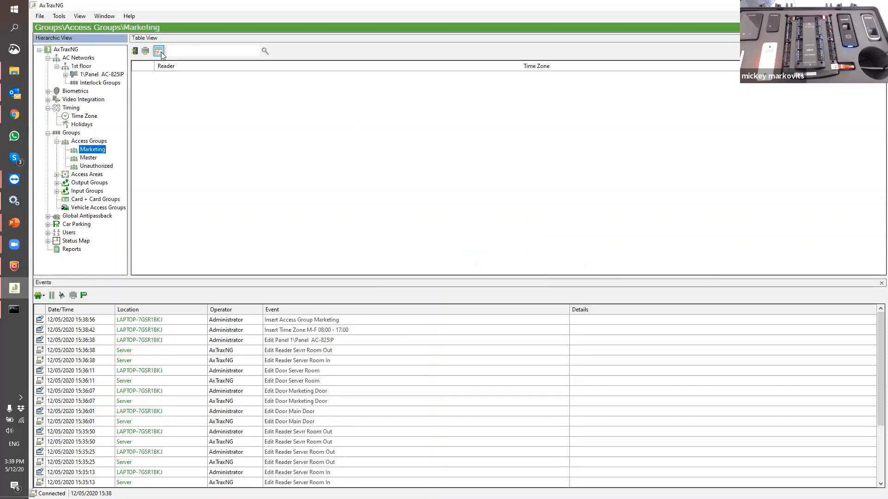
Assign Maon door and Marketing Door from Master to the group with time zone M-F 08:00 - 17:00
{"action": "left_click", "coordinate": [158, 51]}
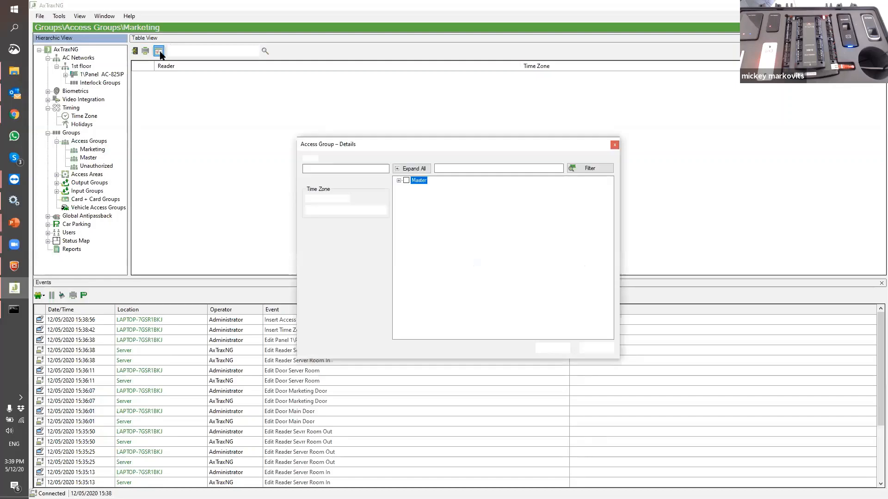
{"action": "left_click", "coordinate": [399, 181]}
{"action": "left_click", "coordinate": [415, 188]}
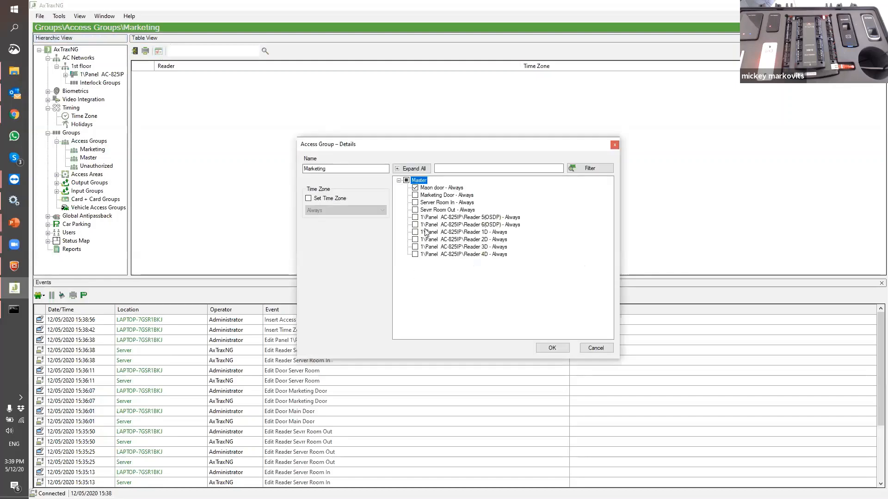
{"action": "left_click", "coordinate": [416, 195]}
{"action": "left_click", "coordinate": [309, 198]}
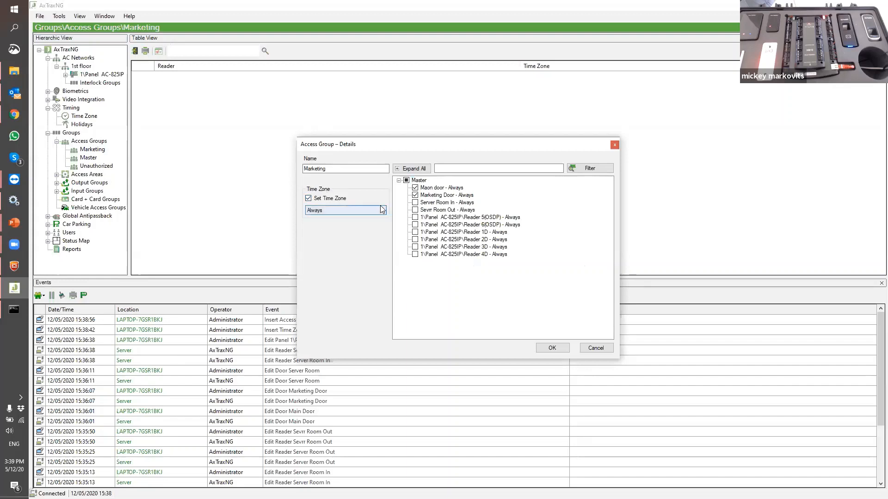
{"action": "left_click", "coordinate": [378, 210]}
{"action": "left_click", "coordinate": [357, 225]}
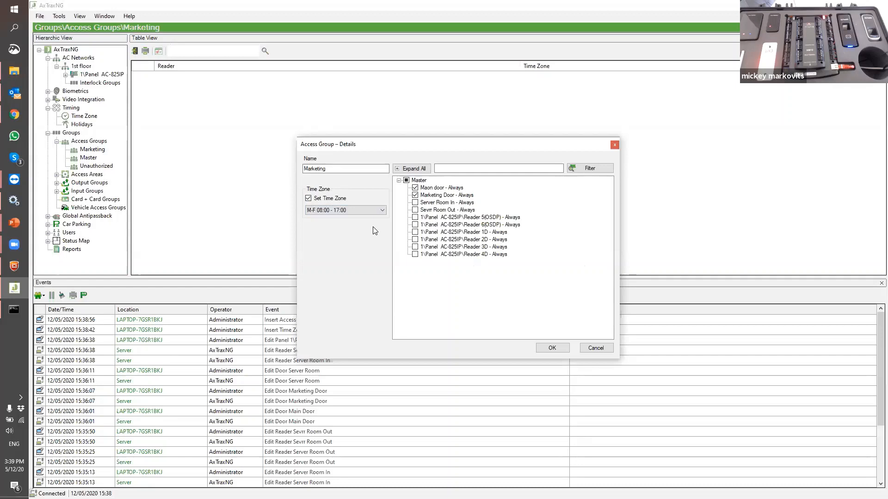
{"action": "left_click", "coordinate": [558, 349]}
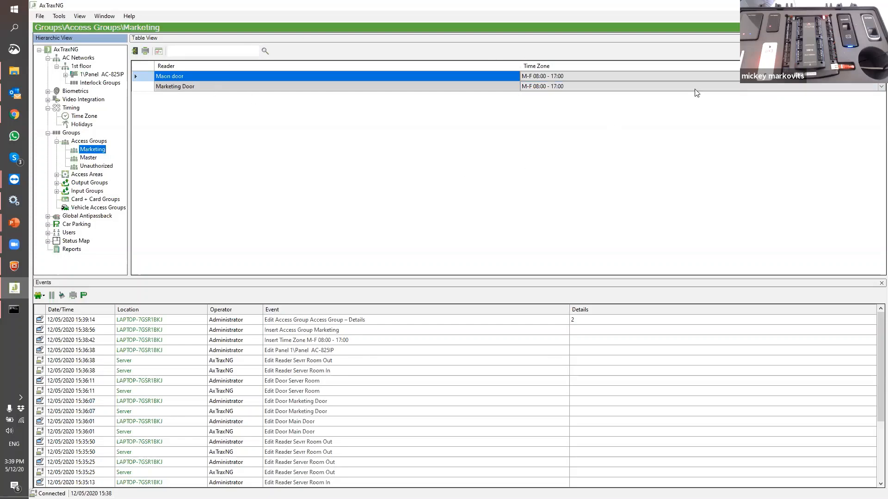
Change Maon door's time zone in the Marketing access group to Always
{"action": "left_click", "coordinate": [626, 78]}
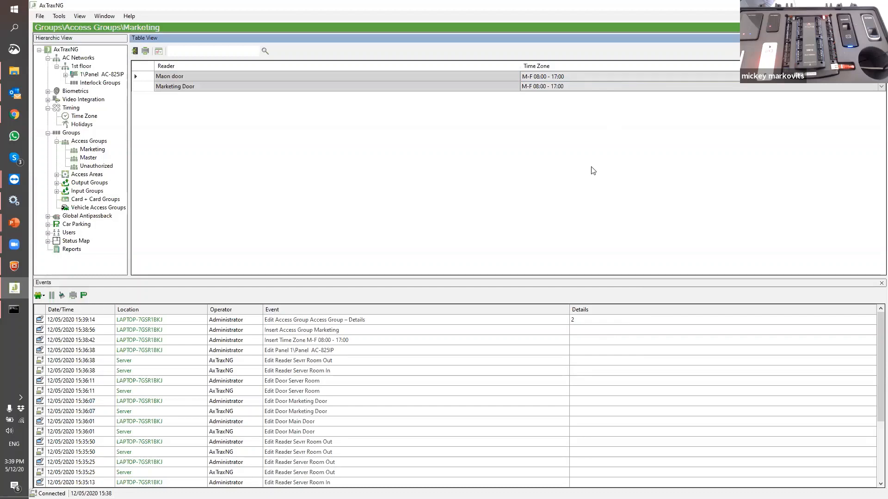
{"action": "left_click", "coordinate": [534, 76]}
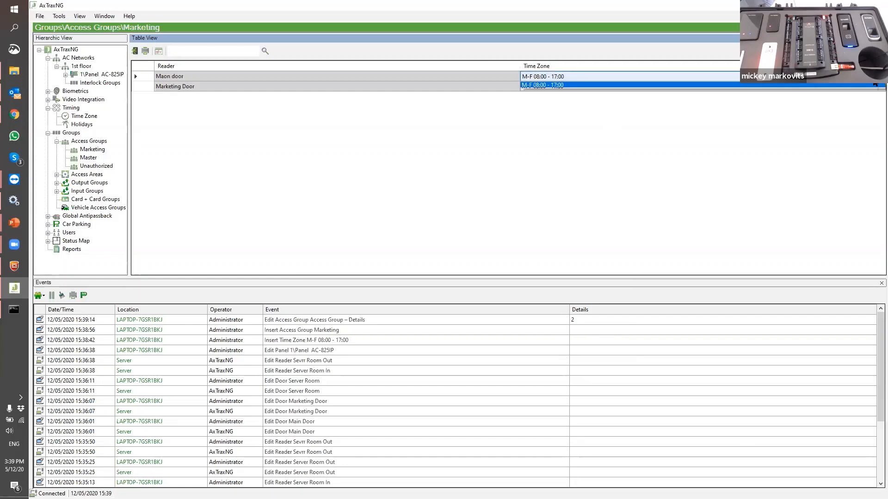
{"action": "left_click", "coordinate": [622, 86]}
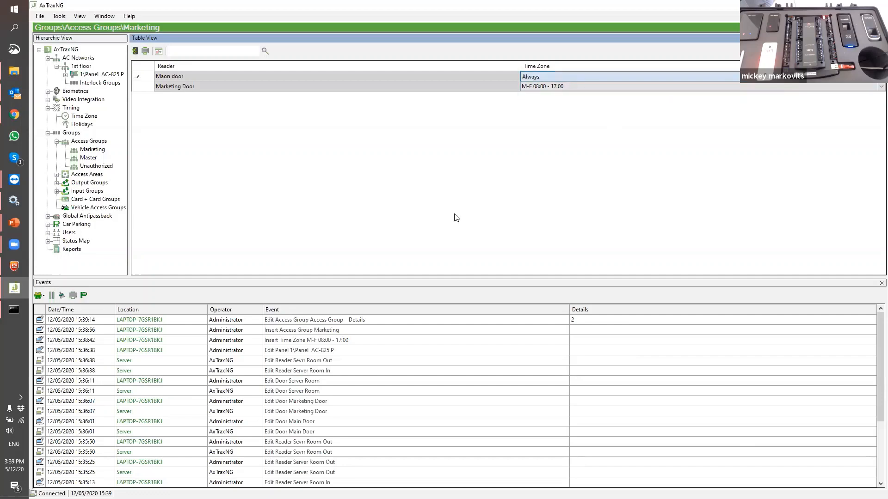
{"action": "left_click", "coordinate": [142, 79]}
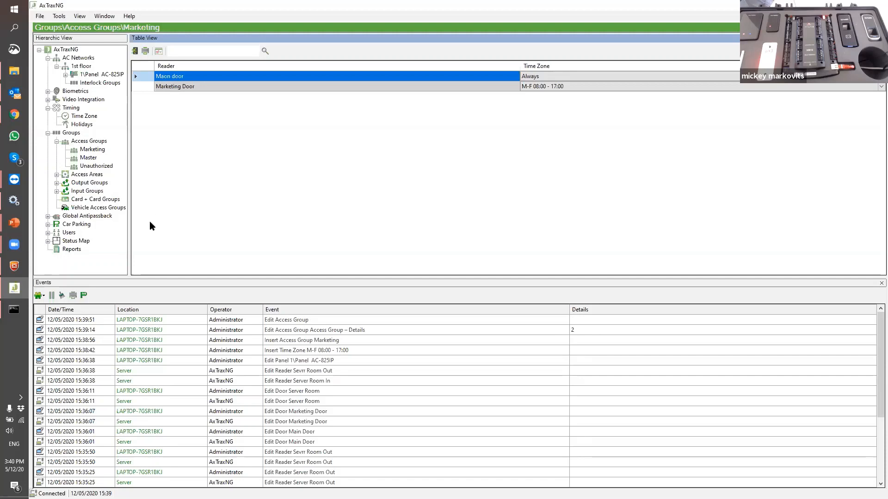
{"action": "left_click", "coordinate": [48, 233]}
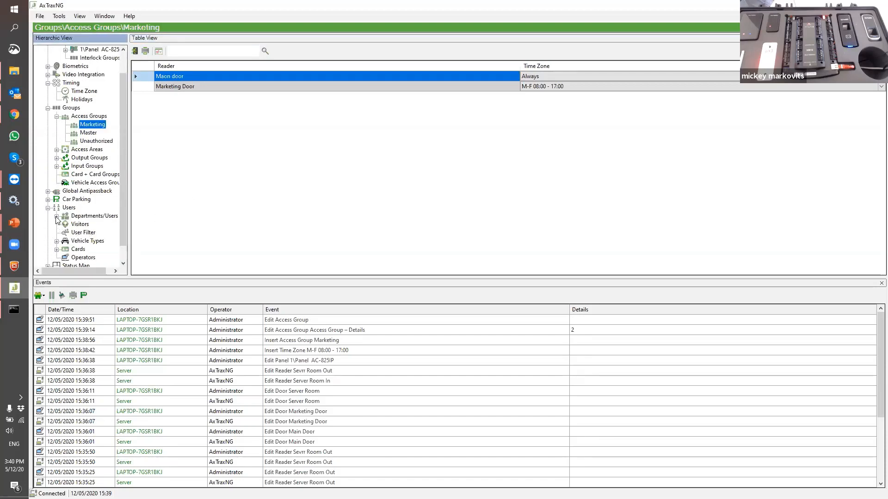
Create a department described as 'Marketing' beside General and select it
{"action": "left_click", "coordinate": [57, 216]}
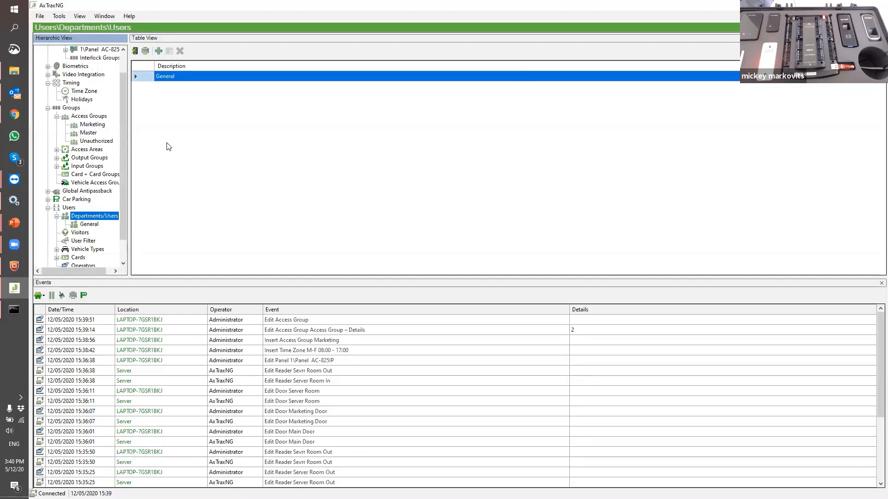
{"action": "left_click", "coordinate": [158, 51]}
{"action": "type", "text": "Ma"}
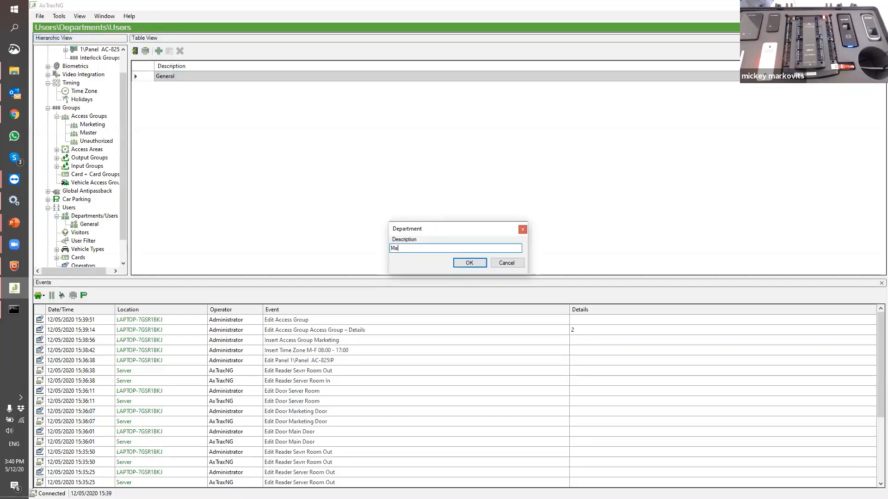
{"action": "type", "text": "rketing"}
{"action": "key", "text": "Return"}
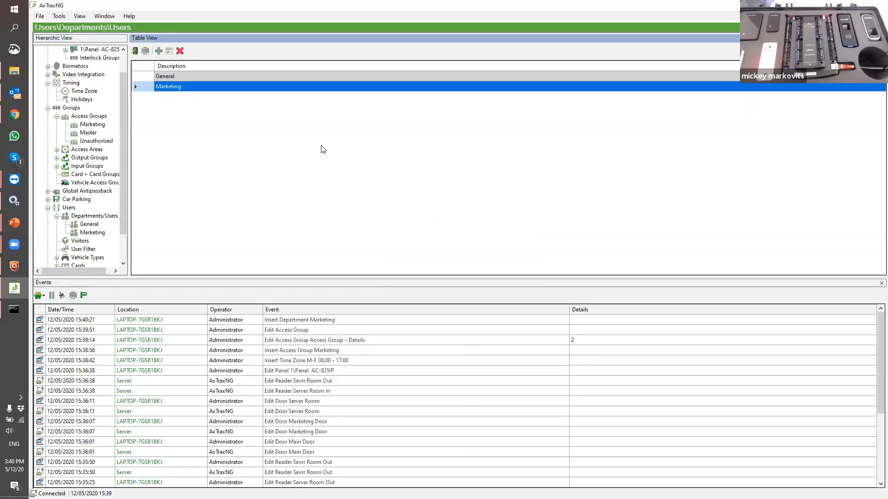
{"action": "left_click", "coordinate": [88, 233]}
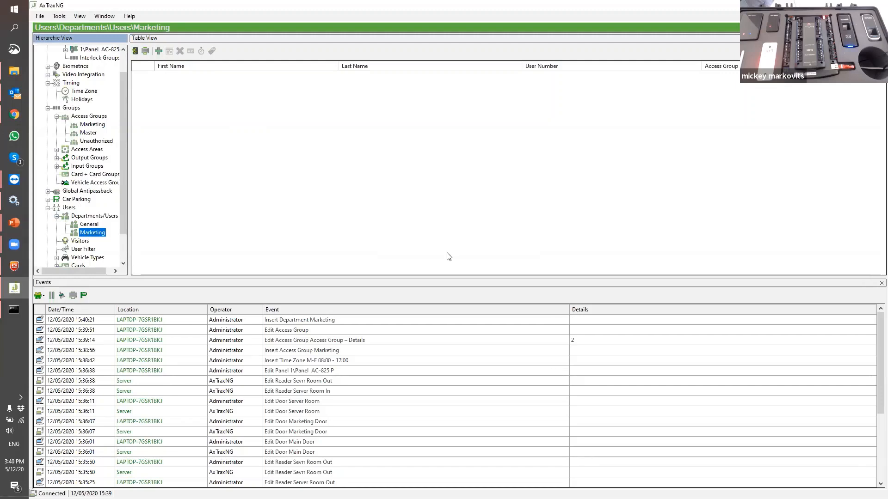
Add a new user to Marketing and enter the person's first and last names
{"action": "left_click", "coordinate": [158, 51]}
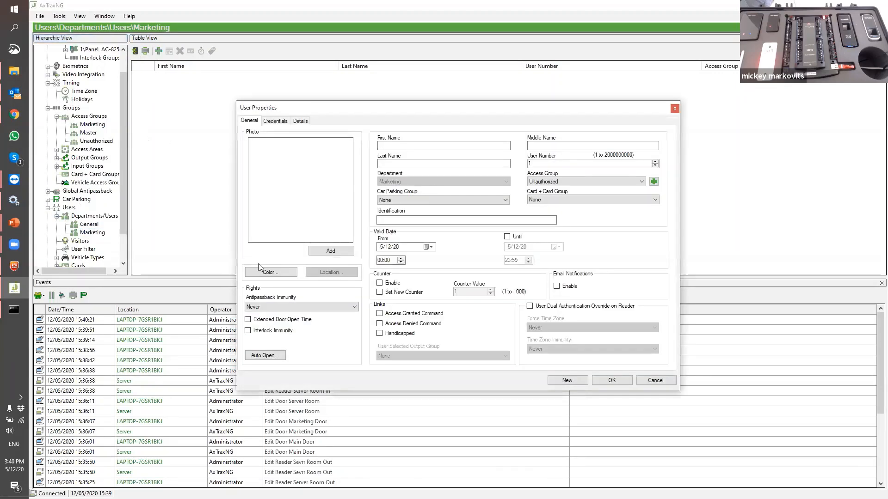
{"action": "left_click", "coordinate": [416, 150]}
{"action": "type", "text": "M<ick"}
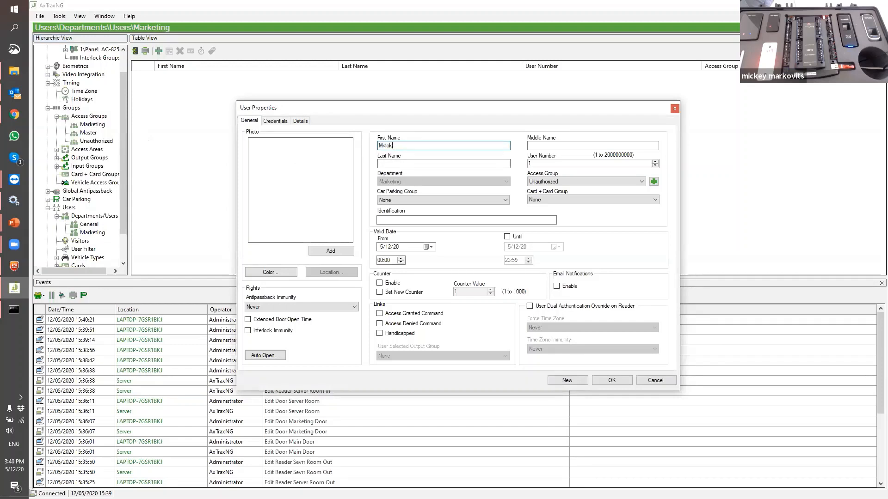
{"action": "key", "text": "BackSpace"}
{"action": "key", "text": "BackSpace"}
{"action": "key", "text": "BackSpace"}
{"action": "key", "text": "BackSpace"}
{"action": "key", "text": "Tab"}
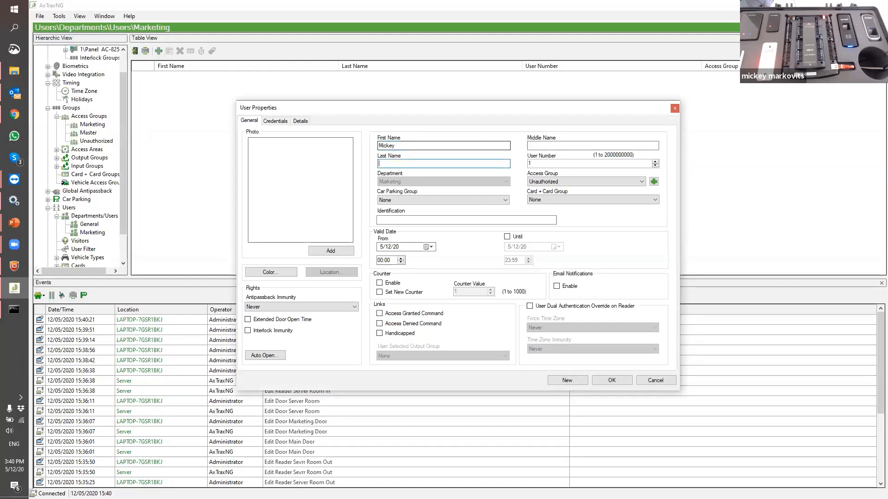
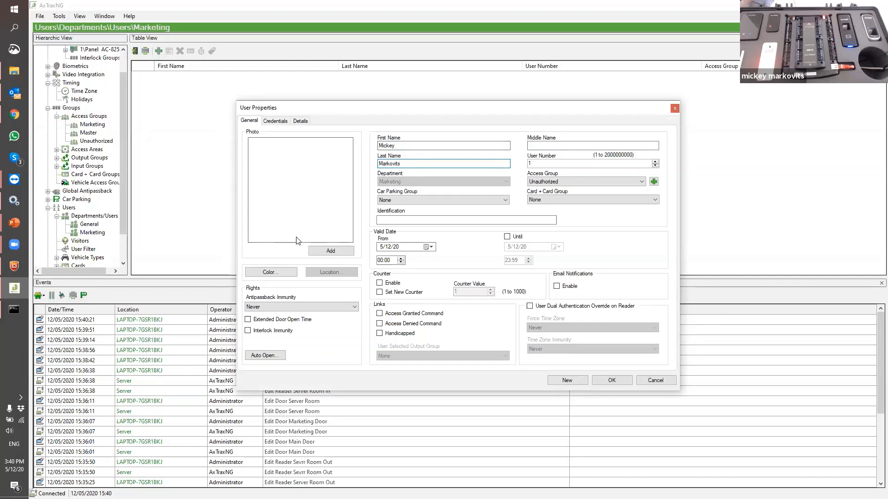
Try taking the user's photo from the PC camera and dismiss the video capture error
{"action": "left_click", "coordinate": [319, 252]}
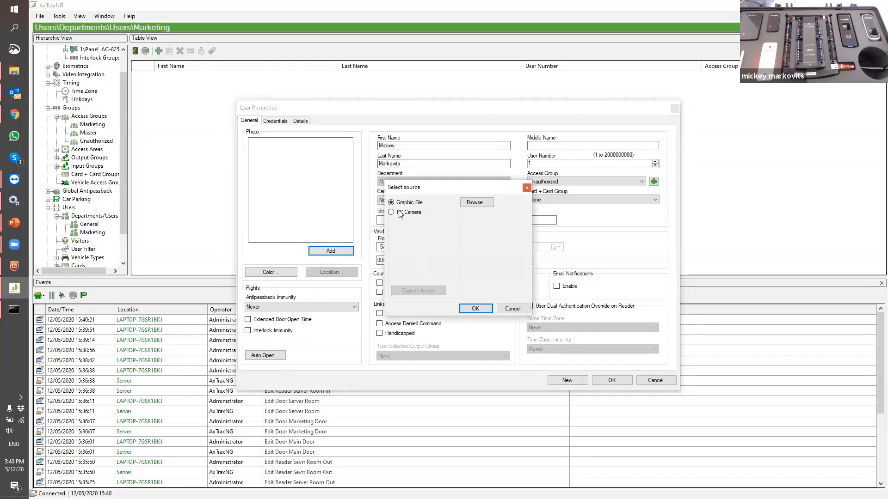
{"action": "left_click", "coordinate": [398, 214]}
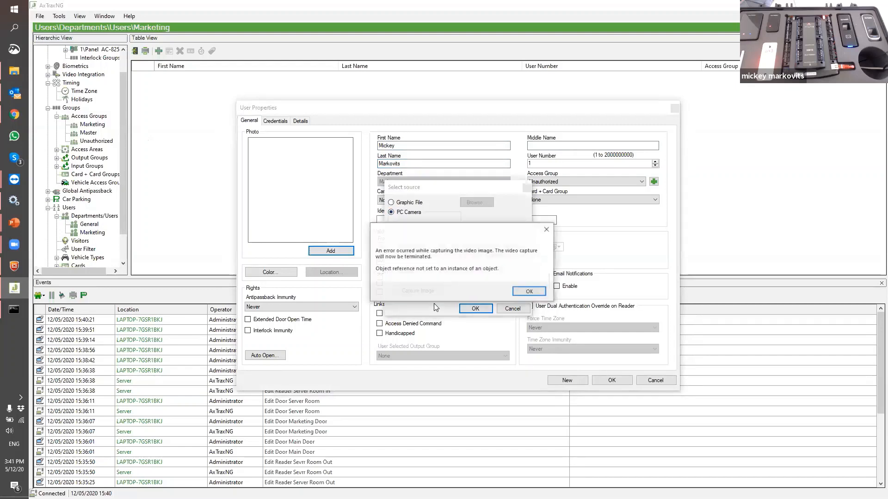
{"action": "left_click", "coordinate": [541, 292]}
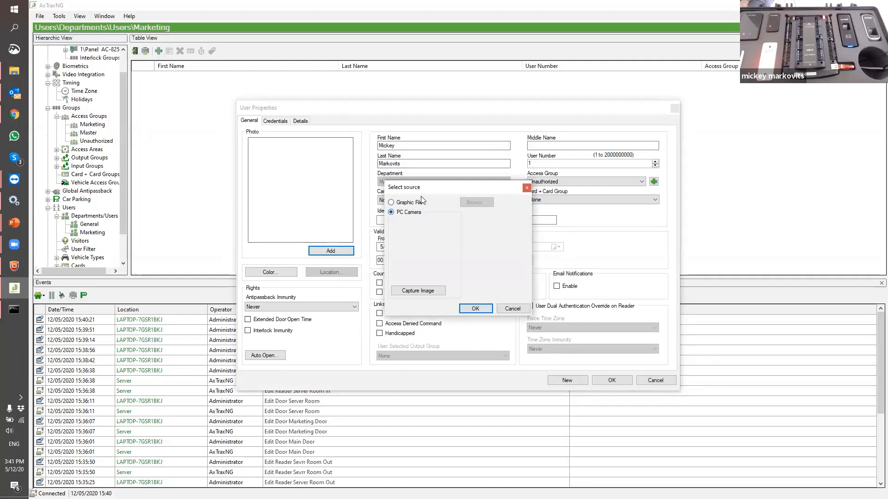
Load cloney.jpg from the Pictures folder as the user's photo
{"action": "left_click", "coordinate": [411, 204]}
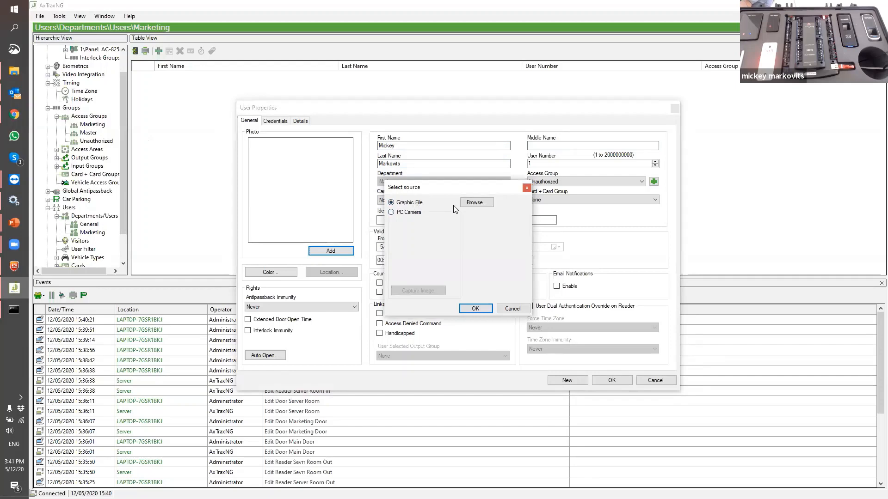
{"action": "left_click", "coordinate": [476, 202]}
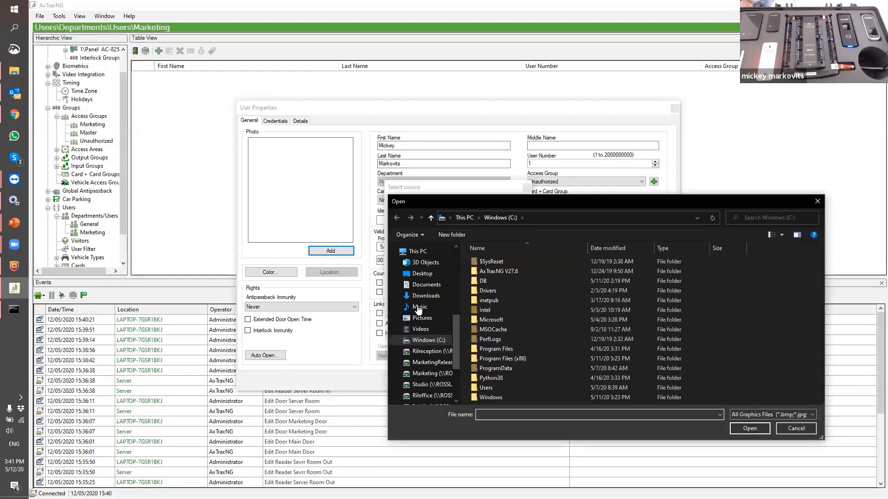
{"action": "left_click", "coordinate": [407, 309]}
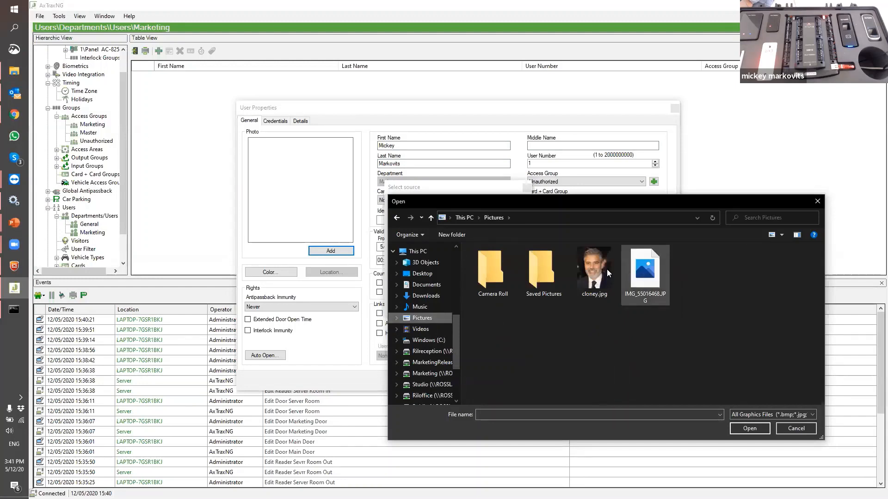
{"action": "left_click", "coordinate": [596, 272]}
{"action": "left_click", "coordinate": [749, 429]}
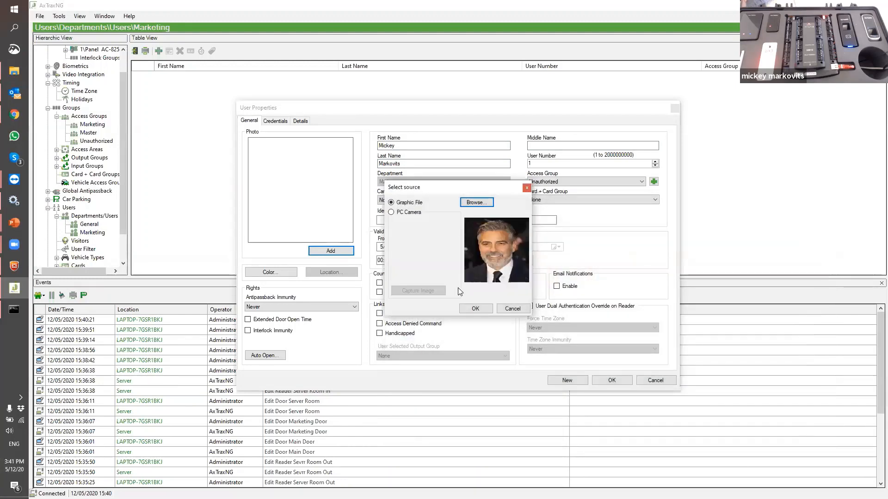
{"action": "left_click", "coordinate": [475, 309]}
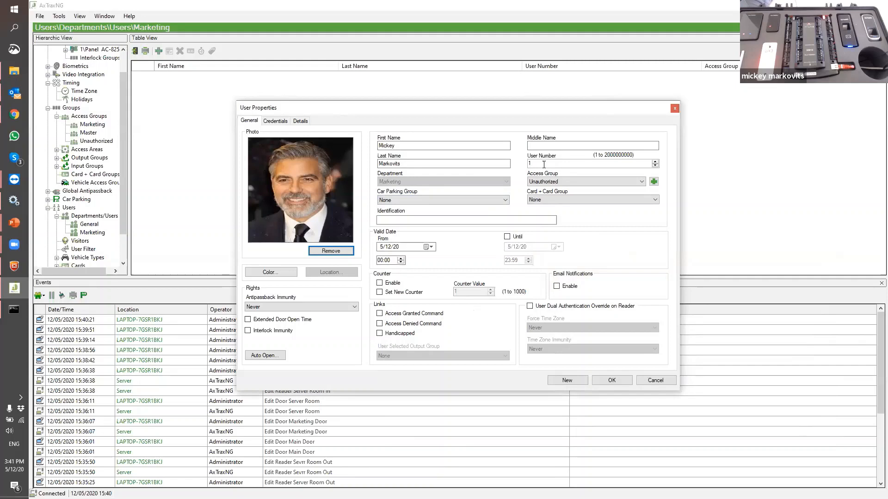
Change the user's Access Group from Unauthorized to Marketing
{"action": "left_click", "coordinate": [543, 181]}
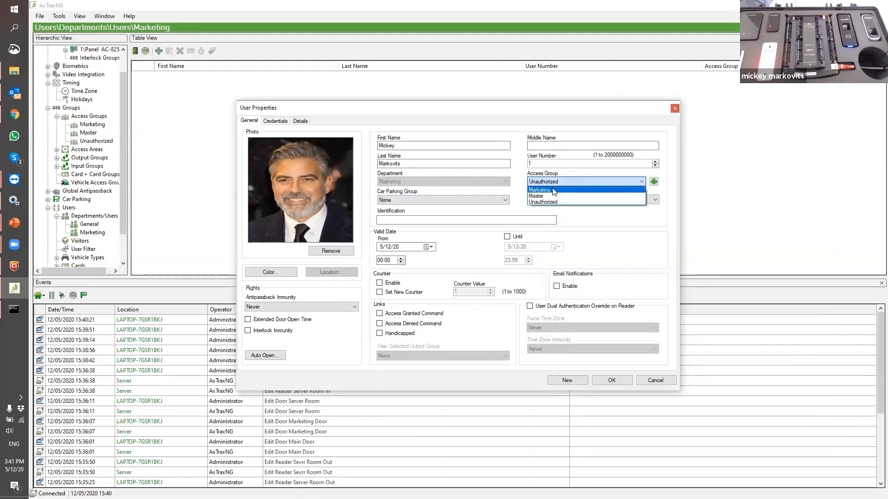
{"action": "left_click", "coordinate": [552, 190]}
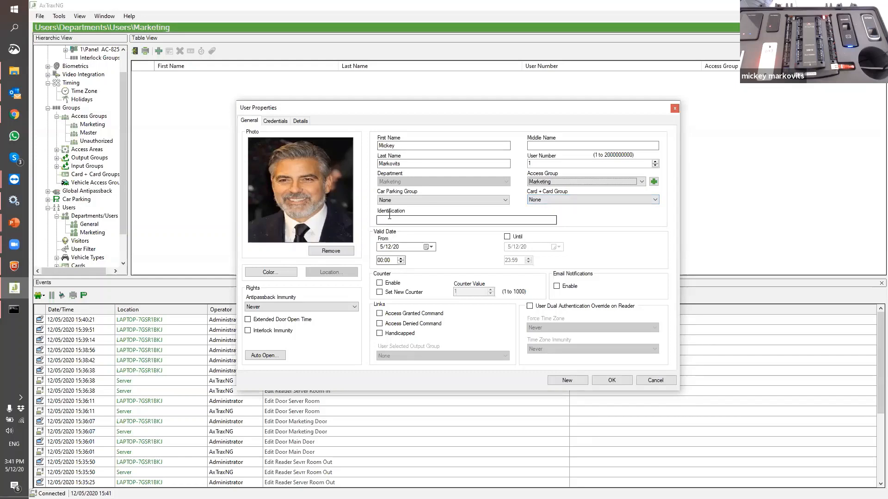
{"action": "left_click", "coordinate": [390, 217]}
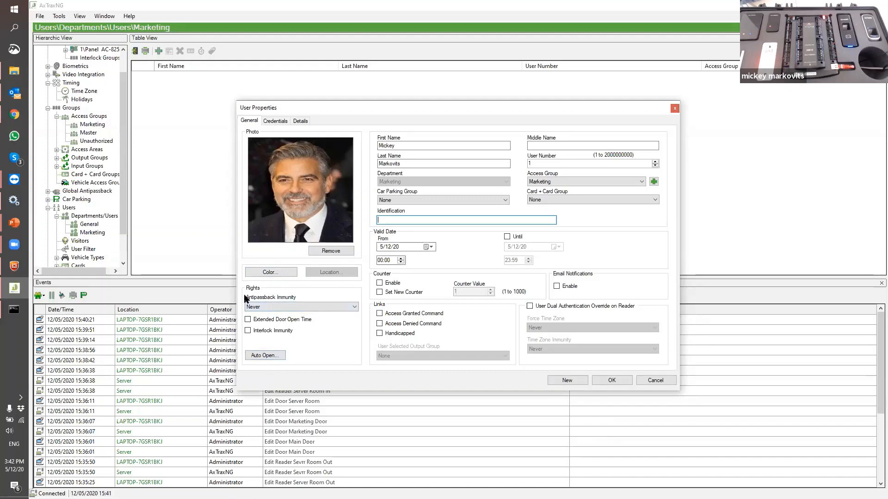
{"action": "left_click", "coordinate": [258, 307]}
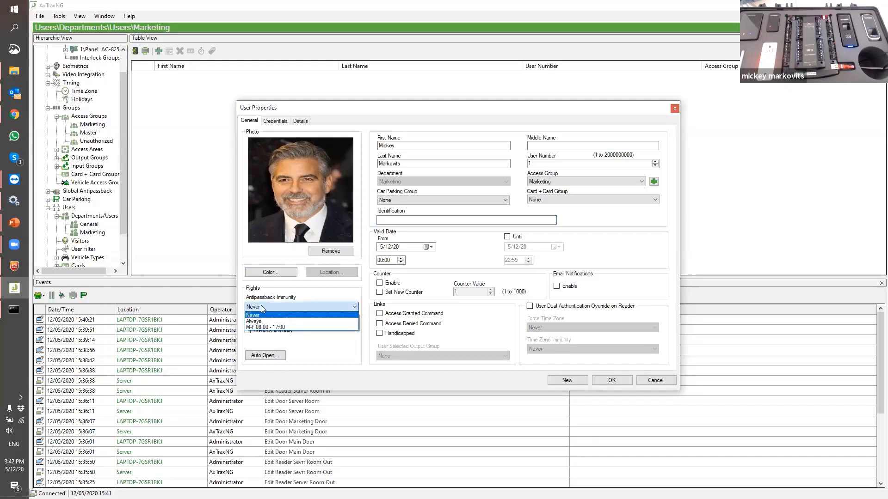
{"action": "left_click", "coordinate": [262, 308]}
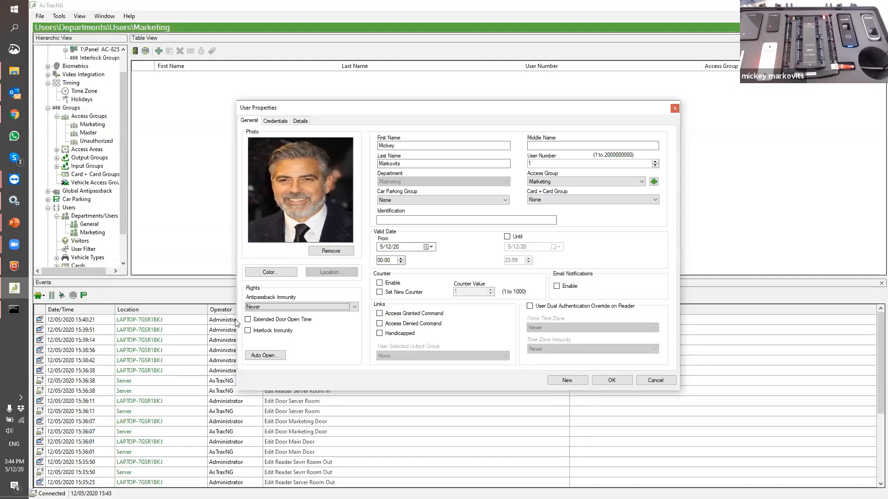
On the Credentials tab, set the first row's protocol to Wiegand 26 bits
{"action": "left_click", "coordinate": [276, 121]}
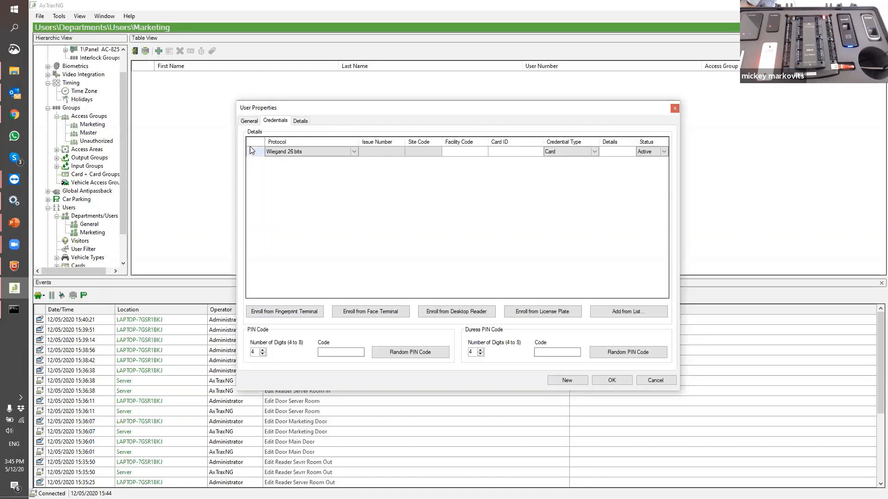
{"action": "left_click", "coordinate": [291, 149]}
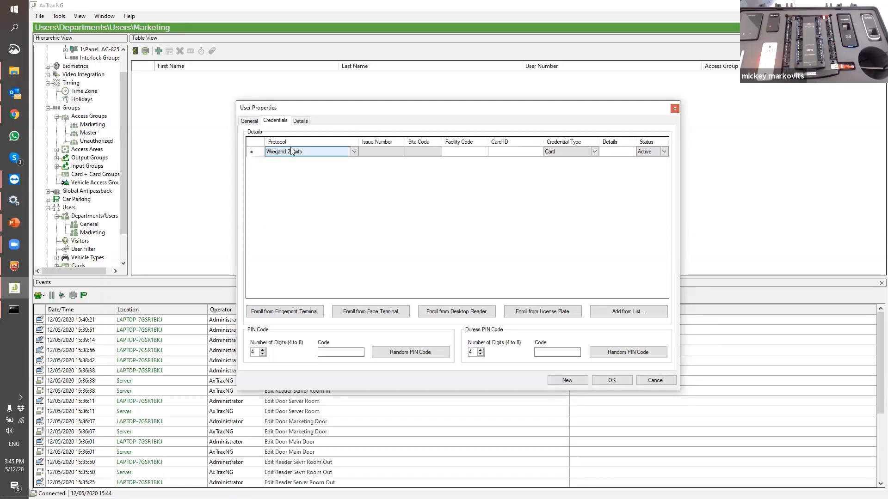
{"action": "left_click", "coordinate": [351, 150]}
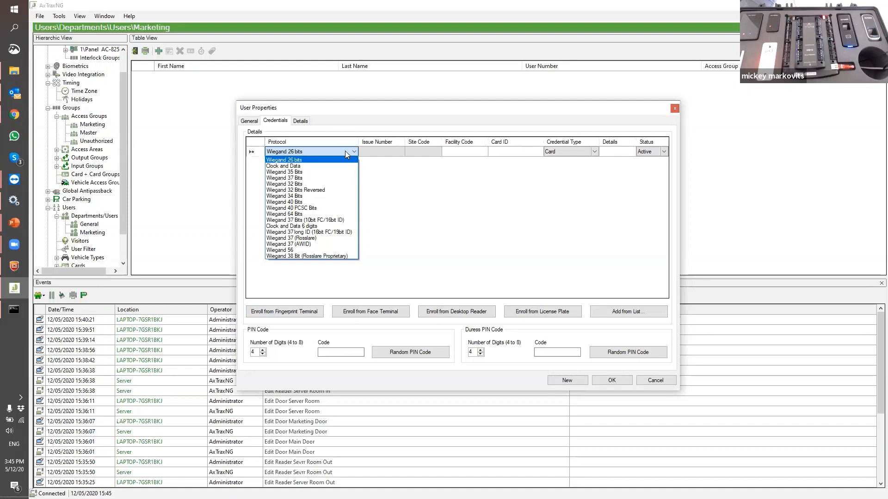
{"action": "left_click", "coordinate": [345, 151]}
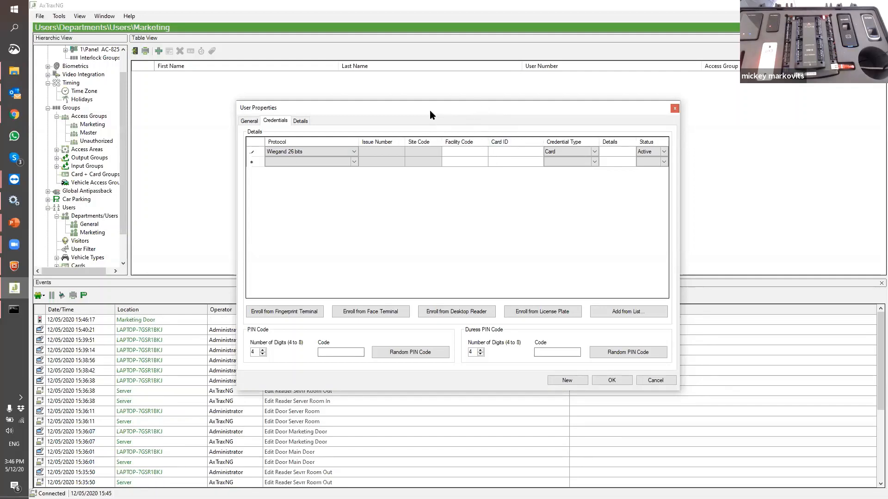
Give the card credential facility code 178 and Card ID 11111, keep type Card, and save
{"action": "left_click_drag", "start_coordinate": [429, 111], "coordinate": [337, 30]}
{"action": "left_click", "coordinate": [382, 71]}
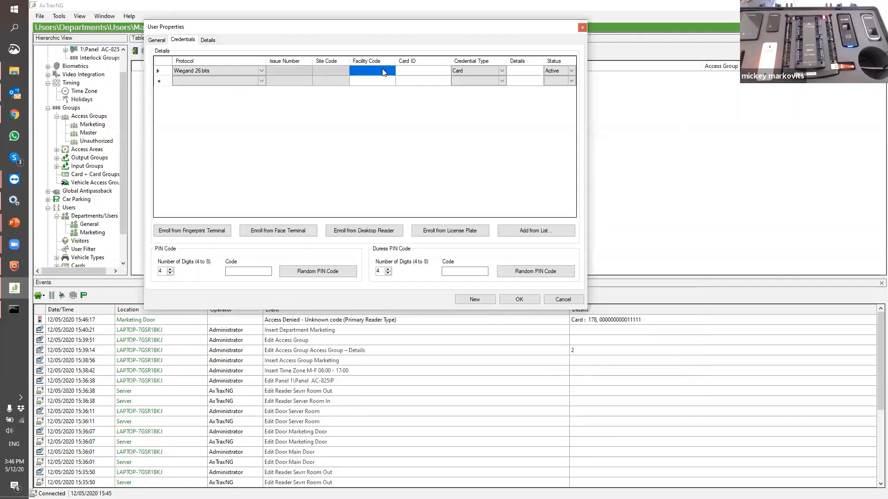
{"action": "type", "text": "178"}
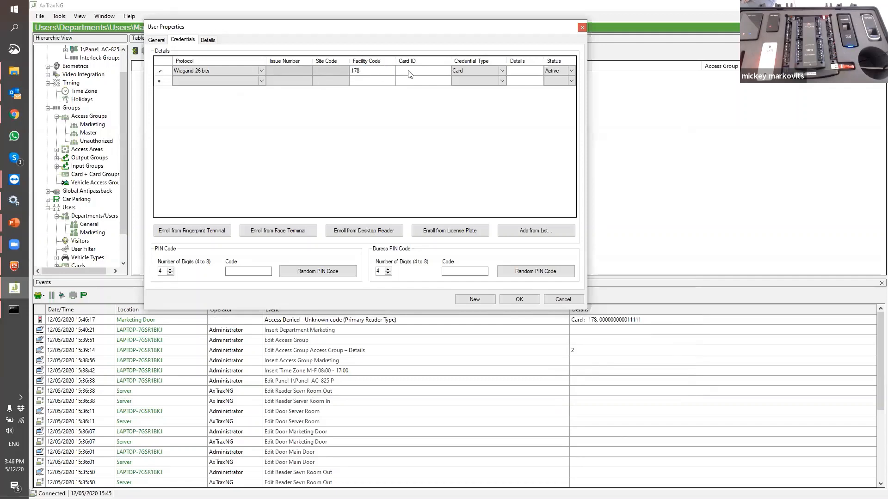
{"action": "left_click", "coordinate": [409, 74]}
{"action": "type", "text": "11111"}
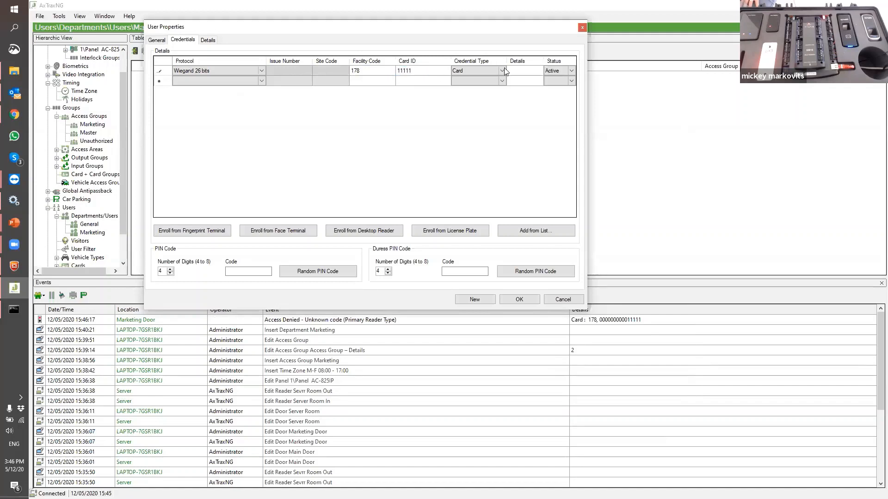
{"action": "left_click", "coordinate": [502, 70]}
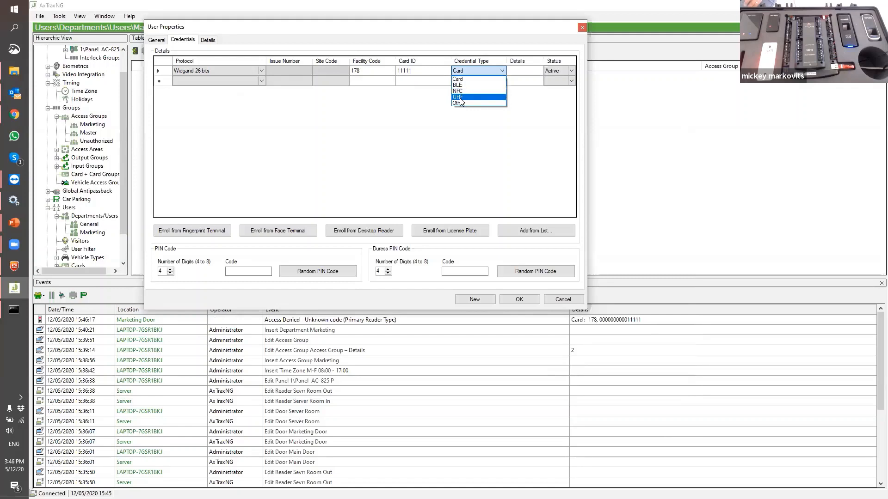
{"action": "left_click", "coordinate": [464, 79]}
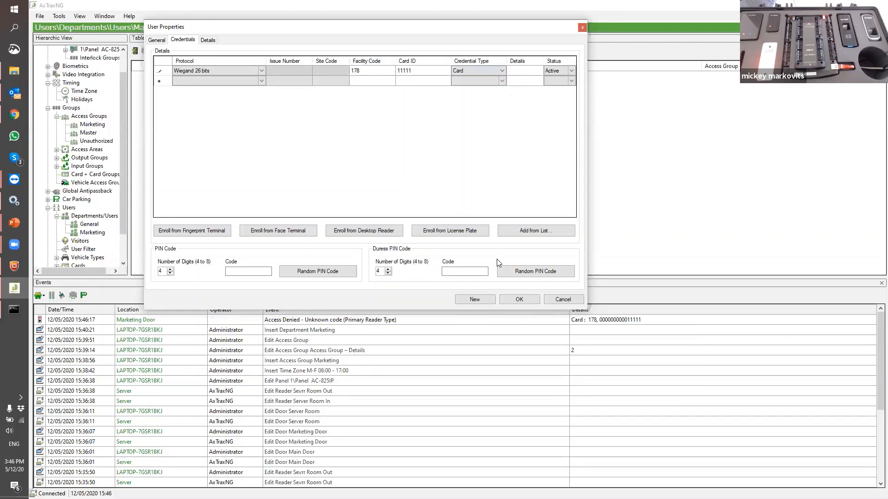
{"action": "left_click", "coordinate": [517, 299]}
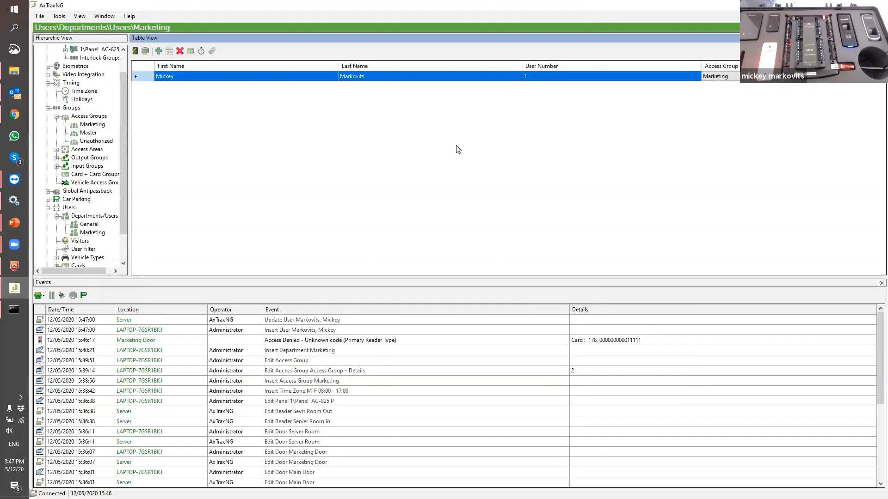
Select the latest event in the log, then open the user's properties with Edit
{"action": "left_click", "coordinate": [309, 319]}
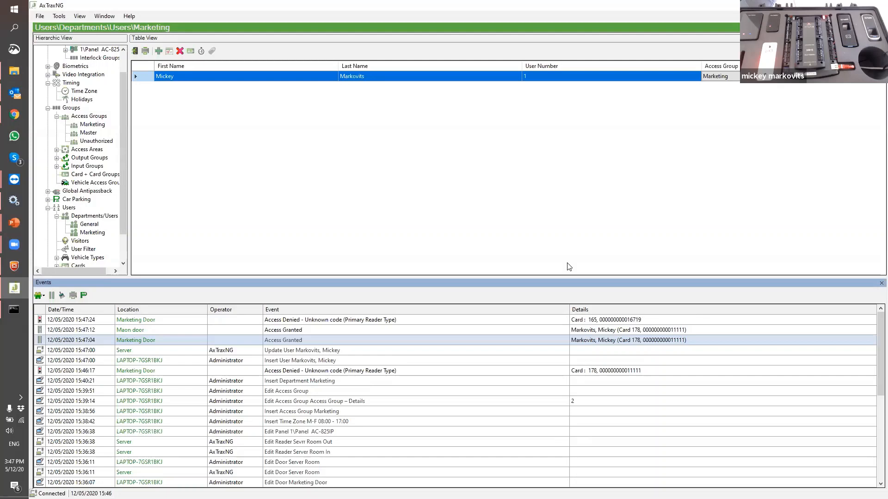
{"action": "left_click", "coordinate": [169, 51]}
{"action": "left_click", "coordinate": [276, 120]}
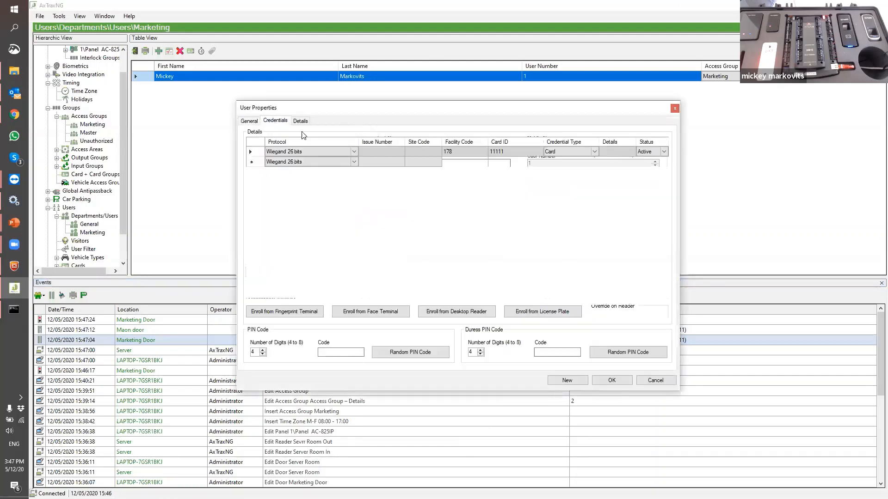
{"action": "left_click", "coordinate": [455, 162]}
{"action": "left_click_drag", "start_coordinate": [471, 110], "coordinate": [355, 30]}
{"action": "type", "text": "165"}
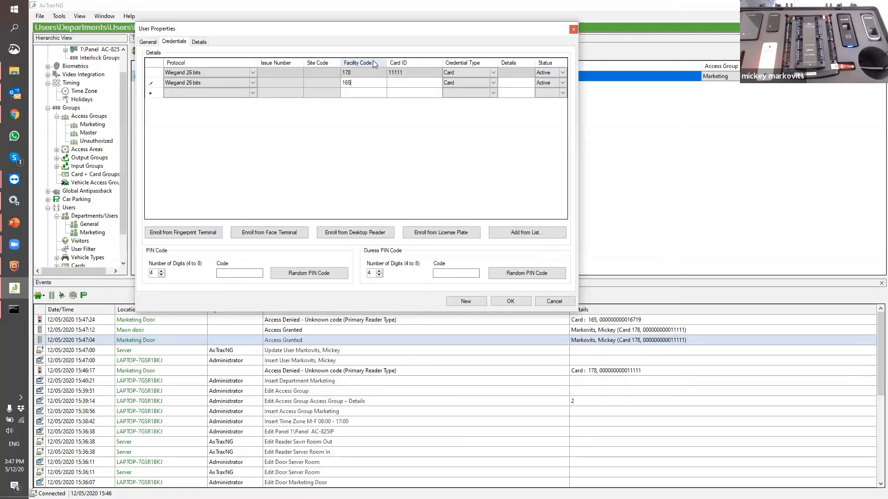
{"action": "left_click", "coordinate": [407, 83]}
{"action": "type", "text": "167"}
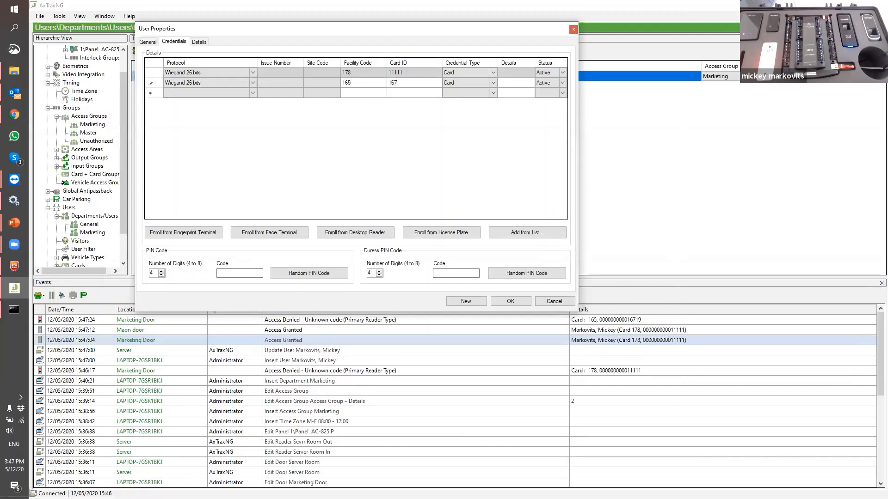
{"action": "type", "text": "19"}
Set the second credential's type to NFC and save the user
{"action": "left_click", "coordinate": [490, 83]}
{"action": "left_click", "coordinate": [494, 83]}
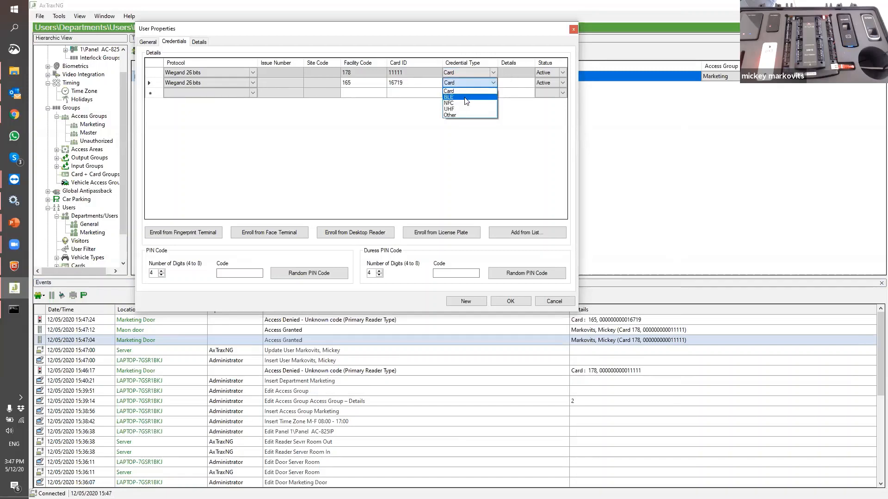
{"action": "left_click", "coordinate": [455, 103]}
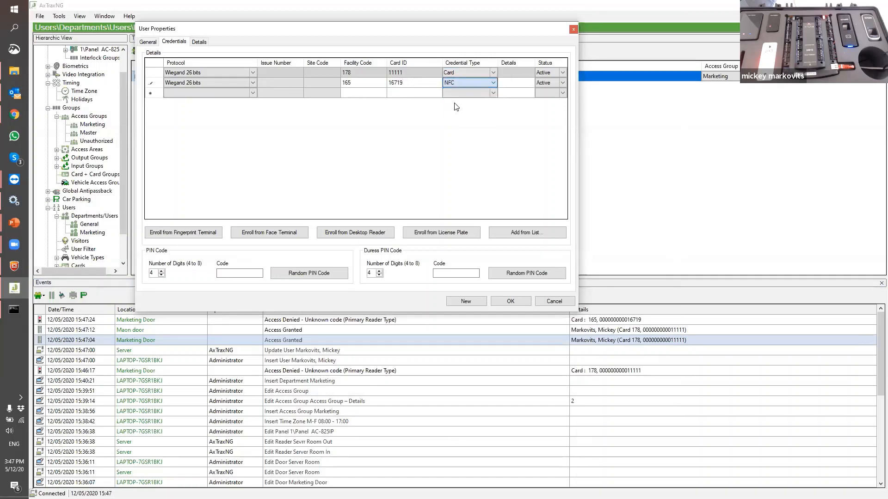
{"action": "left_click", "coordinate": [510, 302]}
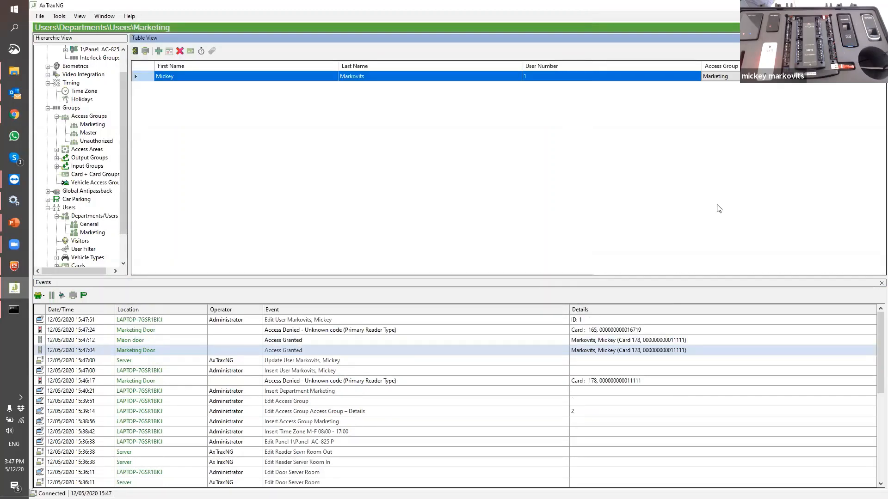
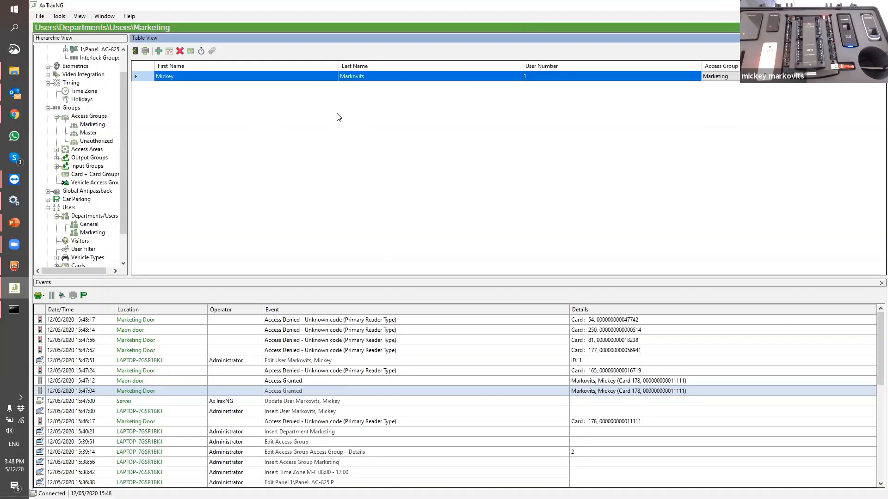
Open the Marketing user's properties on the Credentials tab, listing their card and NFC entries
{"action": "left_click", "coordinate": [169, 53]}
{"action": "left_click", "coordinate": [271, 122]}
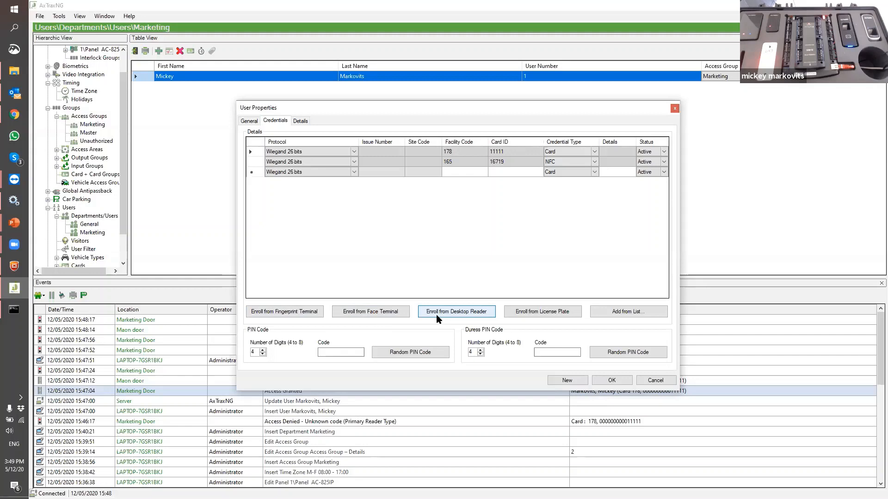
{"action": "left_click", "coordinate": [548, 315]}
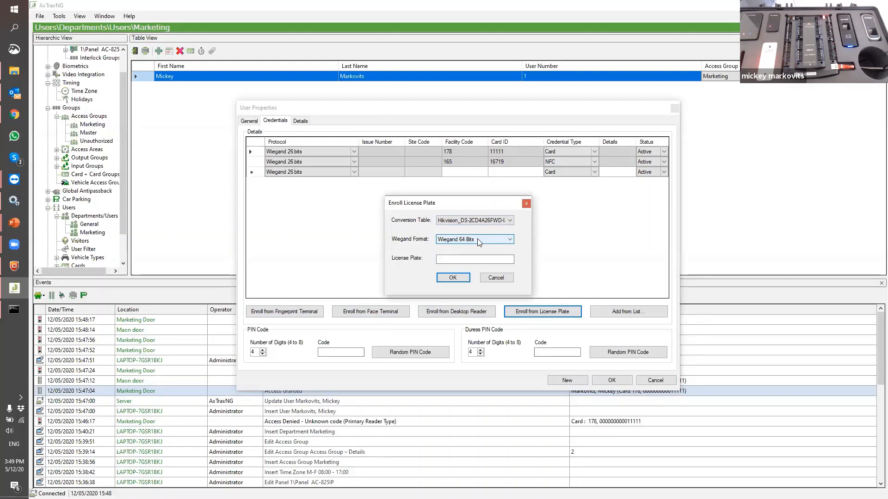
{"action": "left_click", "coordinate": [462, 260]}
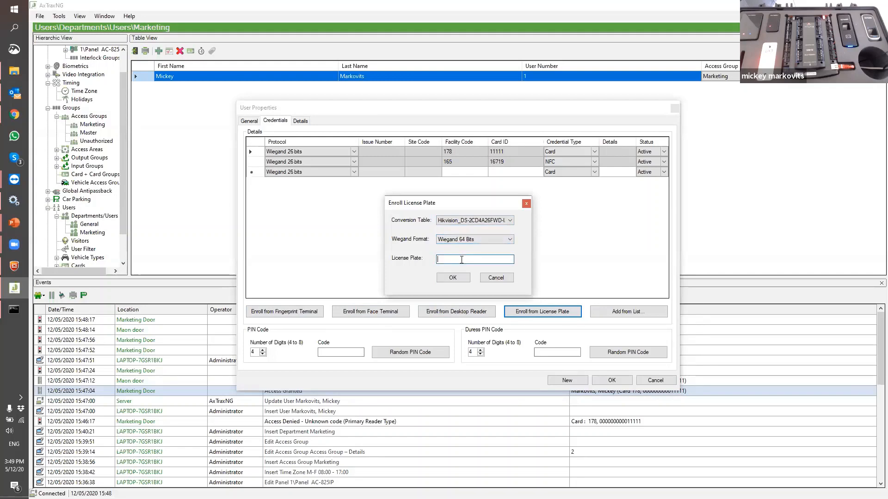
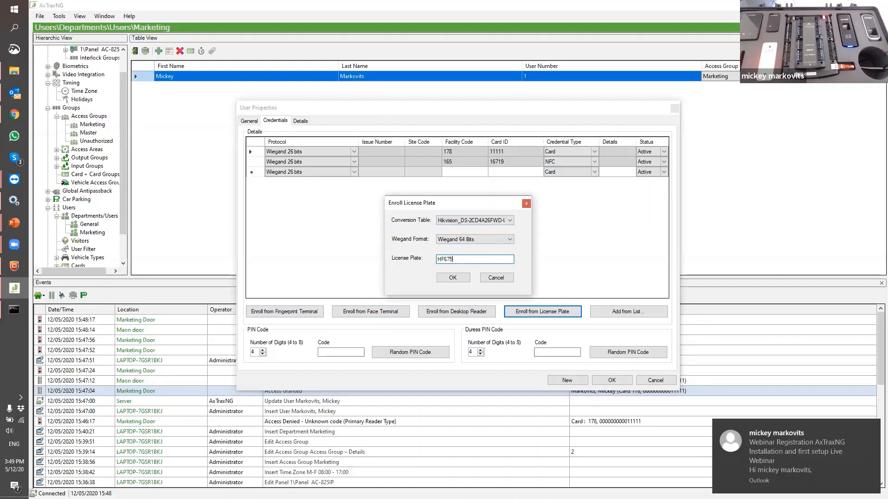
{"action": "left_click", "coordinate": [453, 277]}
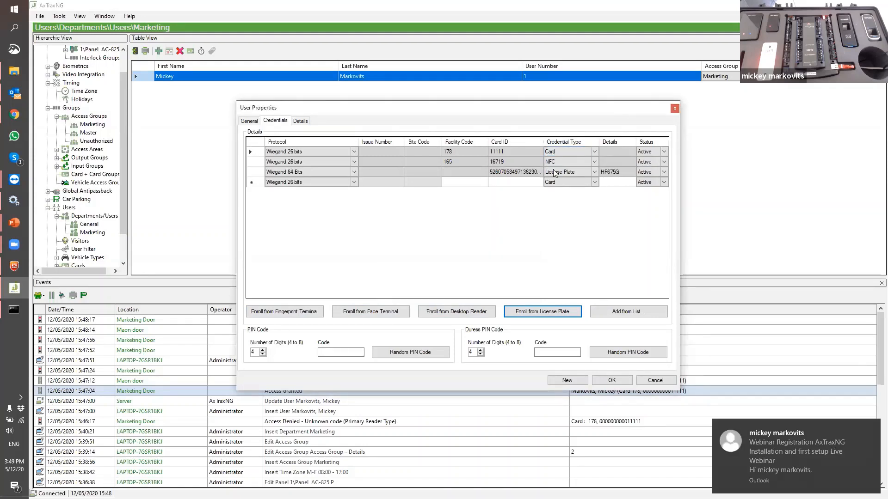
Leave the card list unchanged, clear the generated random PIN code, and save the user
{"action": "left_click", "coordinate": [624, 311]}
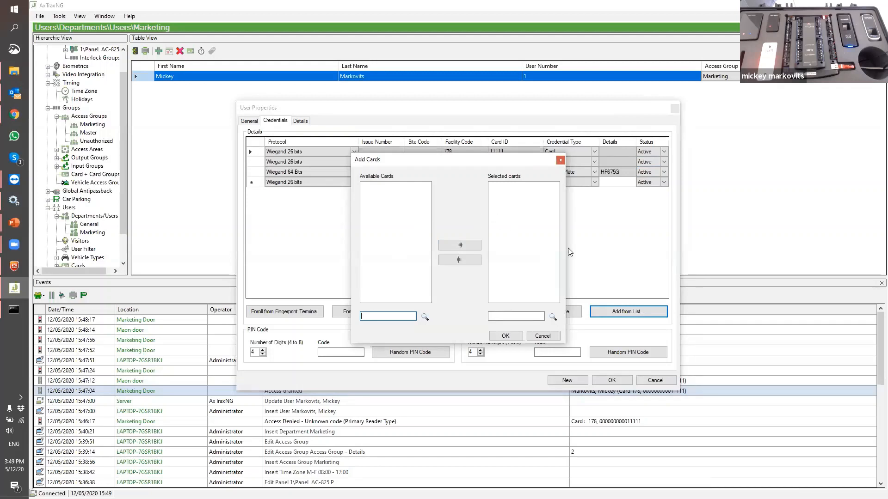
{"action": "left_click", "coordinate": [560, 160]}
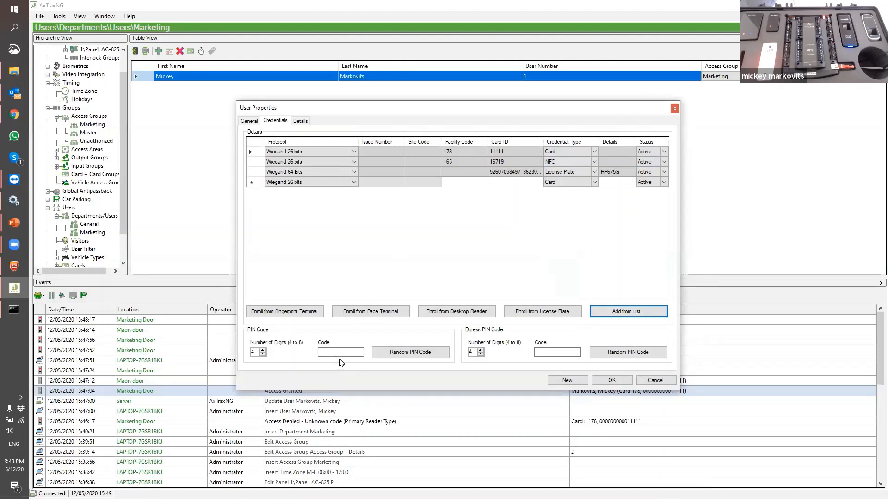
{"action": "left_click", "coordinate": [331, 351]}
{"action": "left_click", "coordinate": [422, 352]}
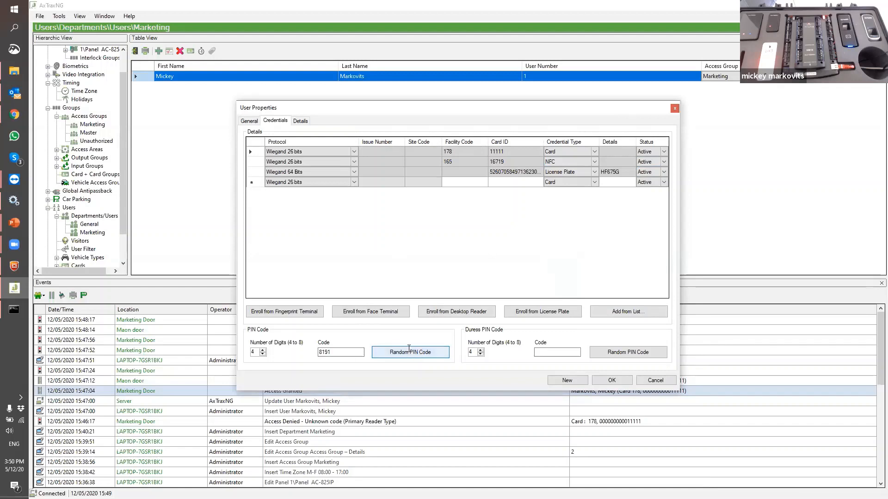
{"action": "left_click", "coordinate": [326, 352]}
{"action": "double_click", "coordinate": [326, 351]}
{"action": "key", "text": "BackSpace"}
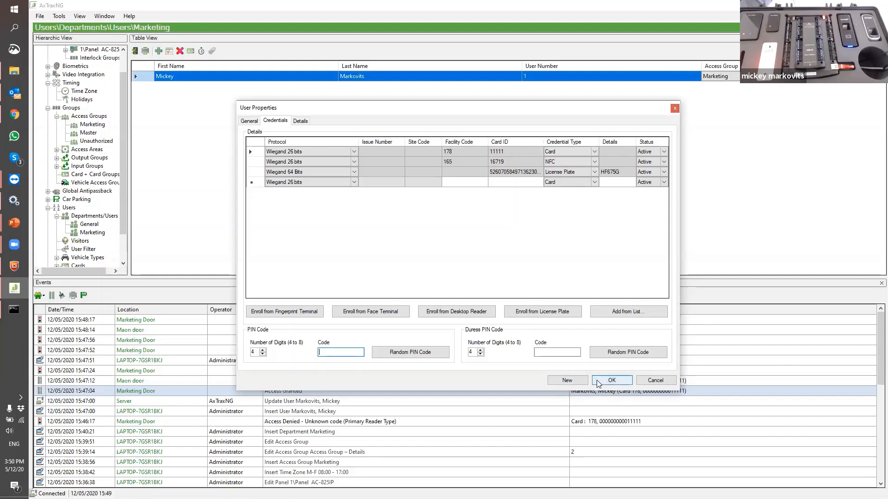
{"action": "left_click", "coordinate": [610, 380]}
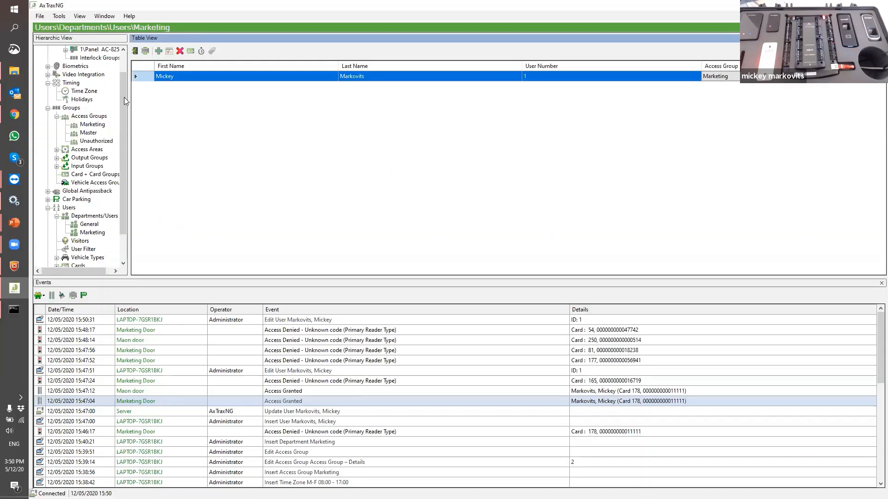
Expand 1\Panel AC-825IP under the 1st floor network and show its empty AC Links list
{"action": "left_click_drag", "start_coordinate": [119, 96], "coordinate": [118, 79]}
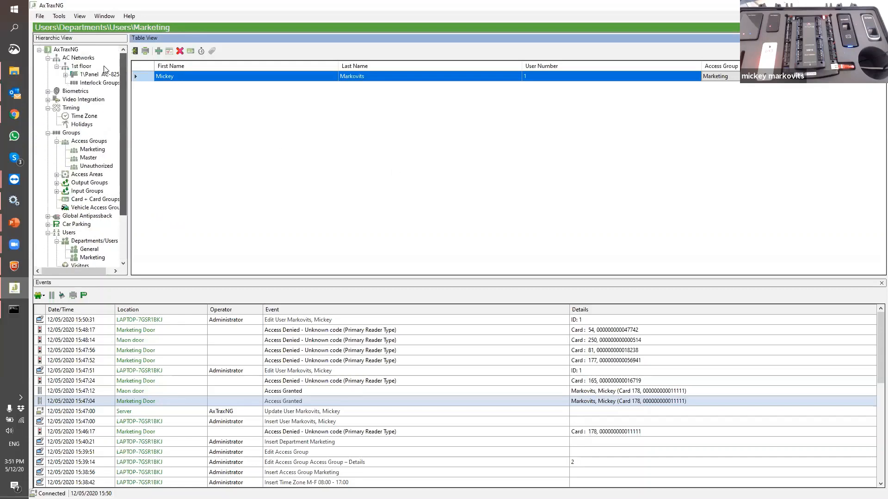
{"action": "left_click", "coordinate": [65, 74]}
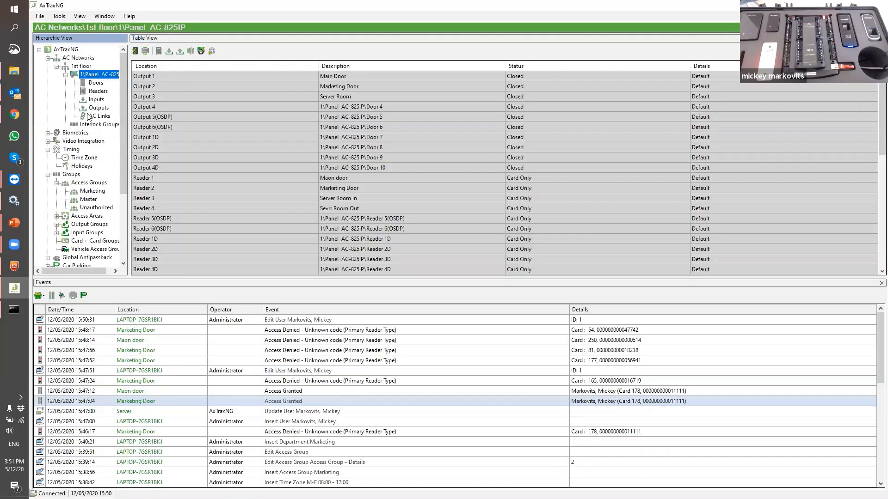
{"action": "left_click", "coordinate": [89, 116]}
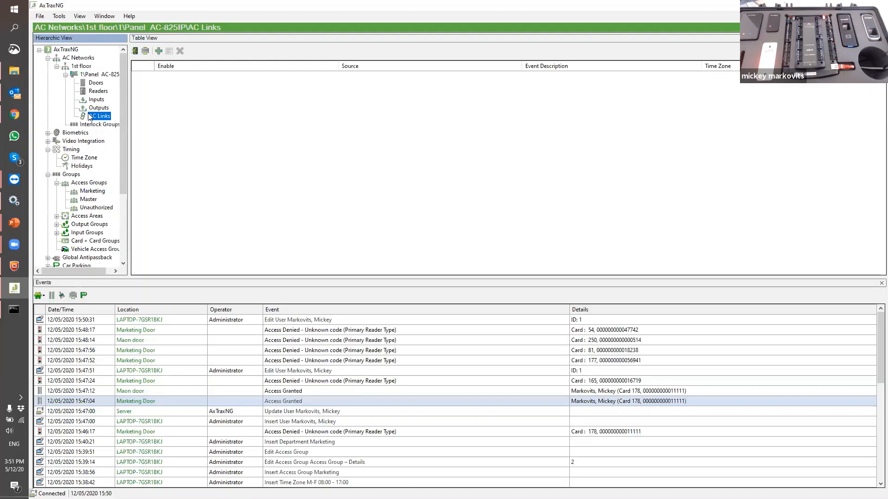
Add an Output 1 - Main Door link on Automatic Operation for M-F 08:00 - 17:00, then uncheck Enable
{"action": "left_click", "coordinate": [155, 45]}
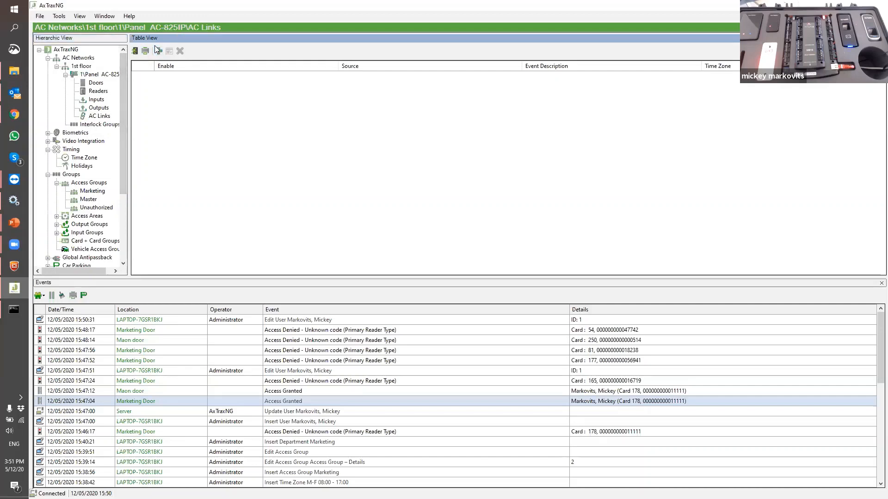
{"action": "left_click", "coordinate": [156, 48]}
{"action": "left_click", "coordinate": [369, 196]}
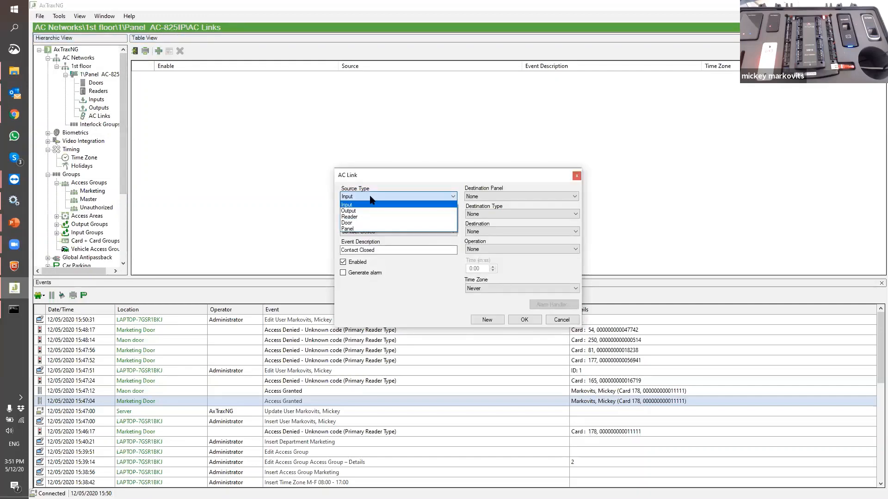
{"action": "left_click", "coordinate": [377, 210]}
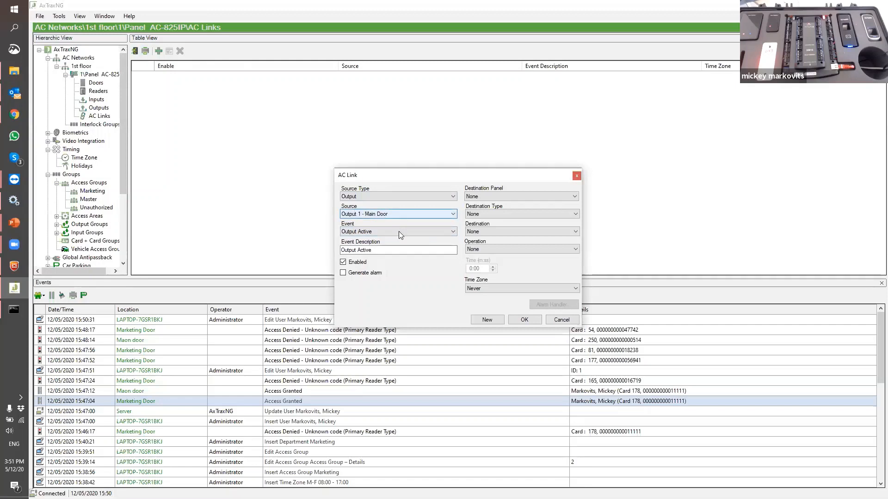
{"action": "left_click", "coordinate": [398, 231]}
{"action": "left_click", "coordinate": [394, 249]}
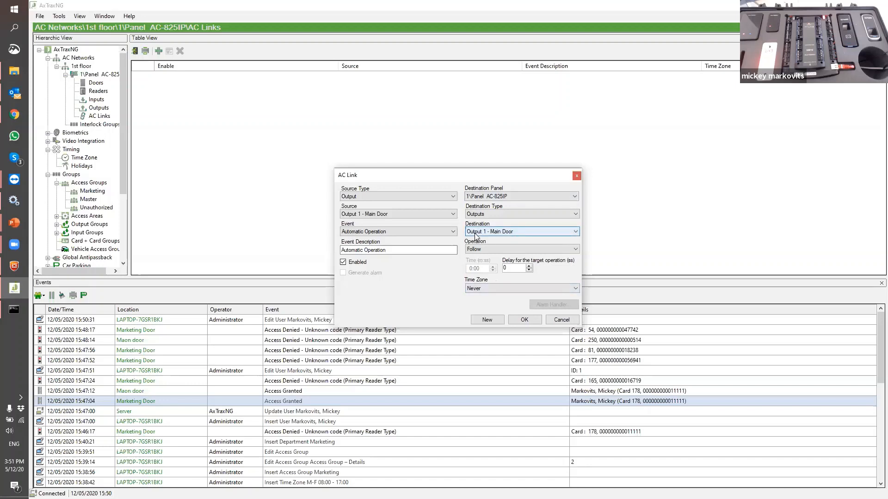
{"action": "left_click", "coordinate": [480, 289]}
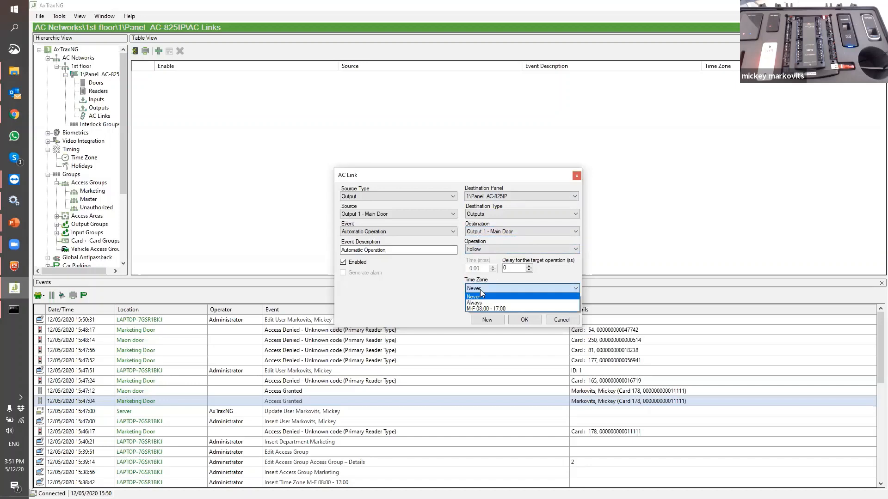
{"action": "left_click", "coordinate": [485, 309]}
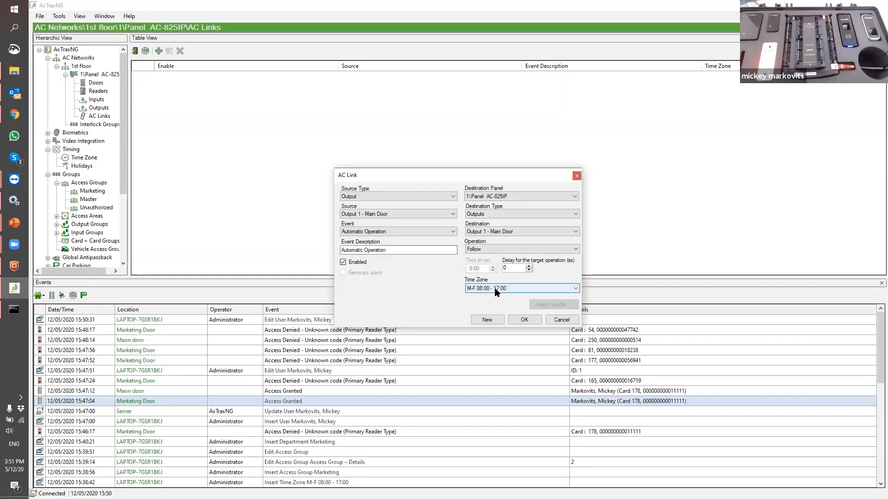
{"action": "left_click", "coordinate": [511, 320]}
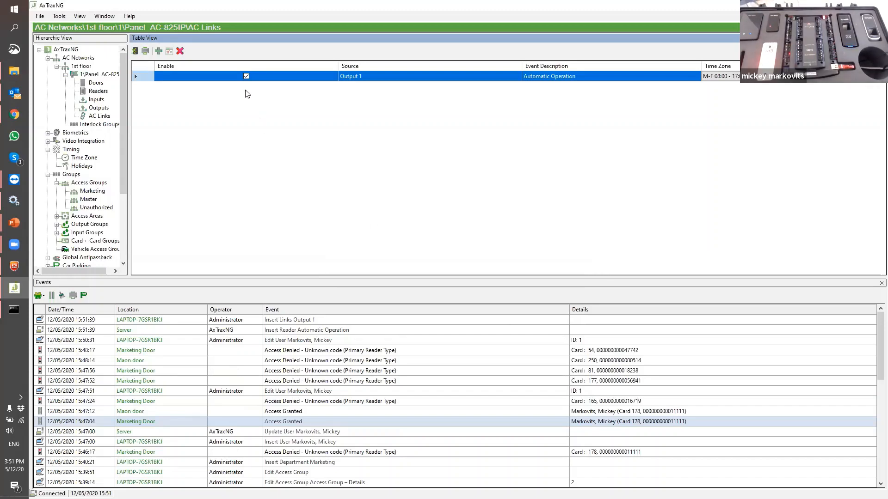
{"action": "left_click", "coordinate": [246, 75]}
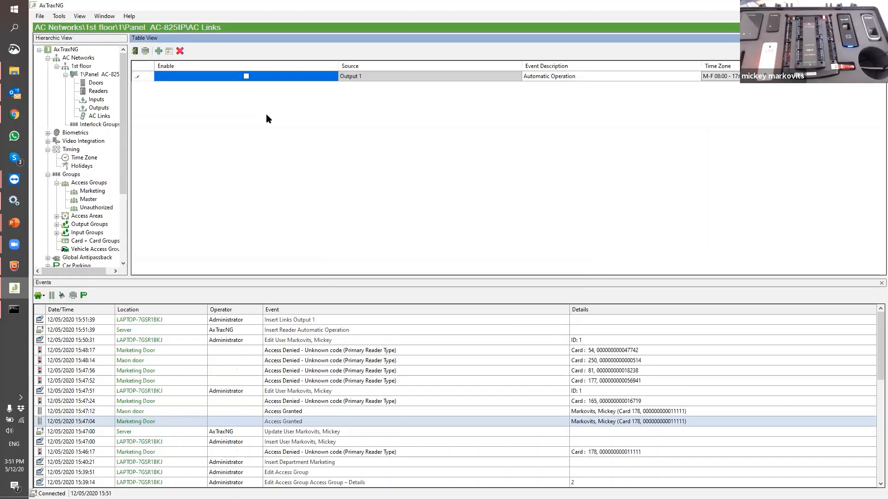
Commit the disabled Output 1 link and move to the panel's Readers list
{"action": "left_click", "coordinate": [164, 83]}
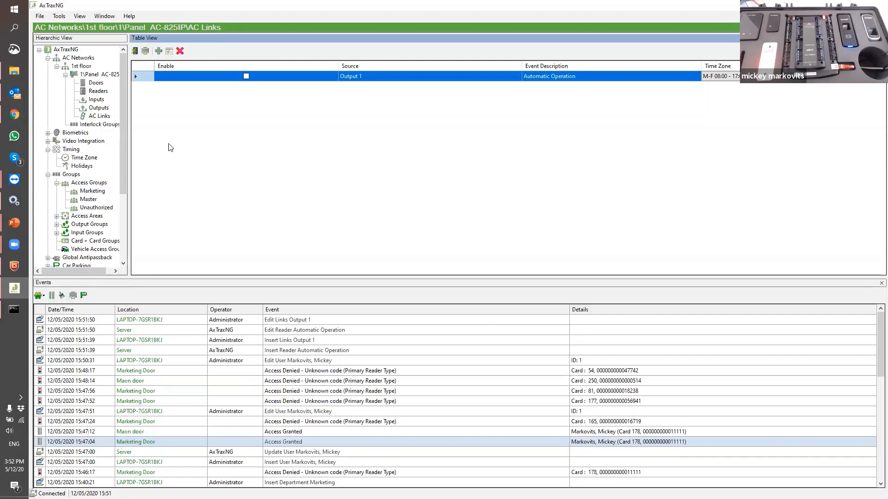
{"action": "left_click", "coordinate": [96, 91]}
Check the Main door reader, then turn on First Person Delay on Automatic Unlock for Main Door
{"action": "left_click", "coordinate": [158, 52]}
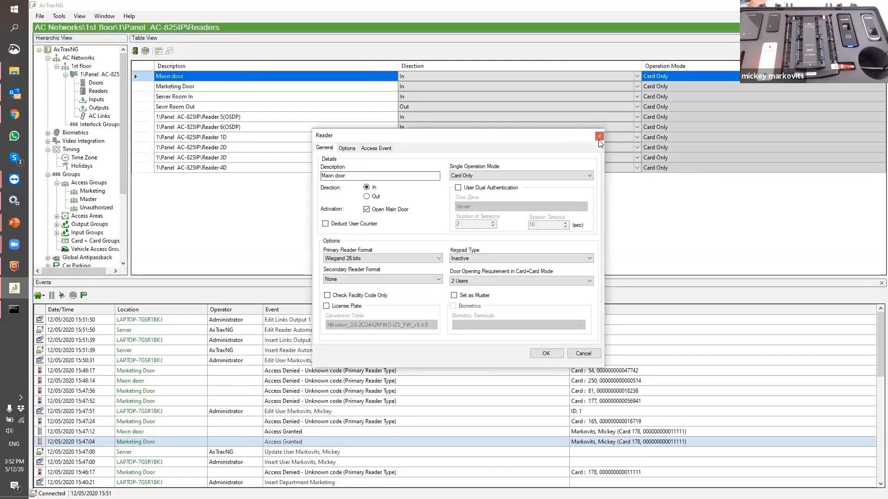
{"action": "left_click", "coordinate": [599, 136]}
{"action": "left_click", "coordinate": [96, 83]}
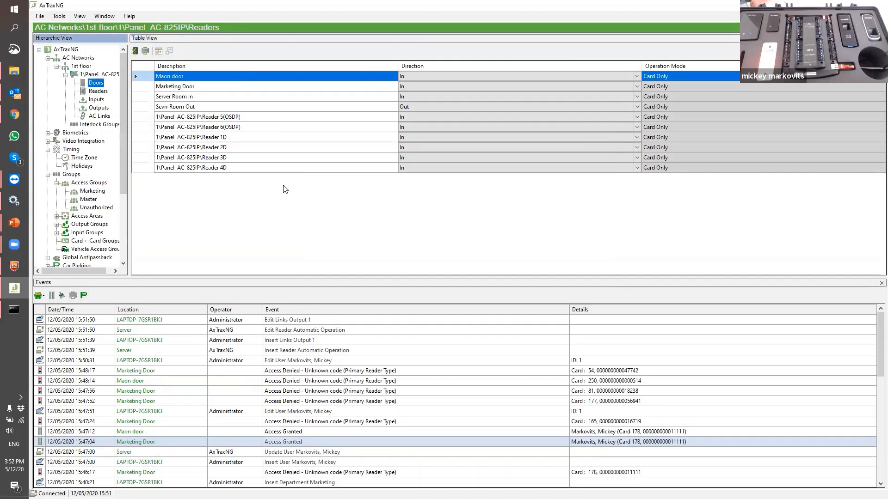
{"action": "double_click", "coordinate": [160, 75]}
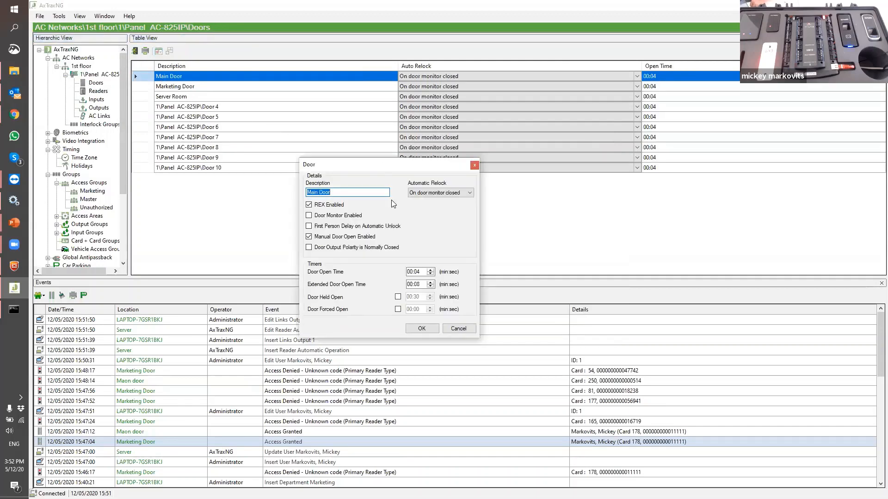
{"action": "left_click", "coordinate": [320, 227]}
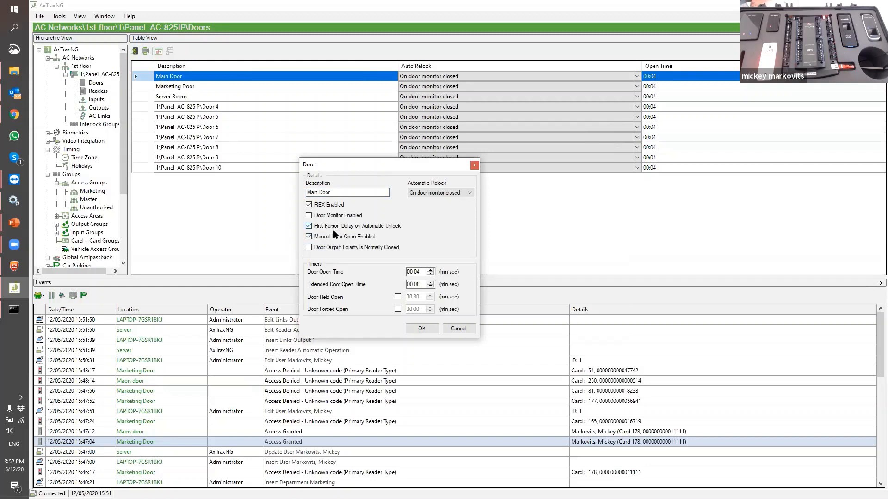
{"action": "left_click", "coordinate": [416, 330]}
Re-enable the Output 1 AC link and select the newest Access Granted event in the log
{"action": "left_click", "coordinate": [99, 116]}
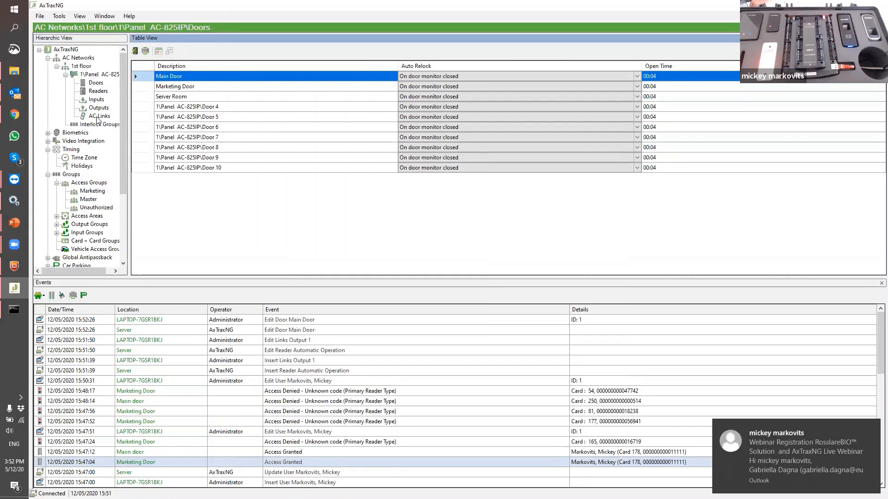
{"action": "left_click", "coordinate": [246, 76]}
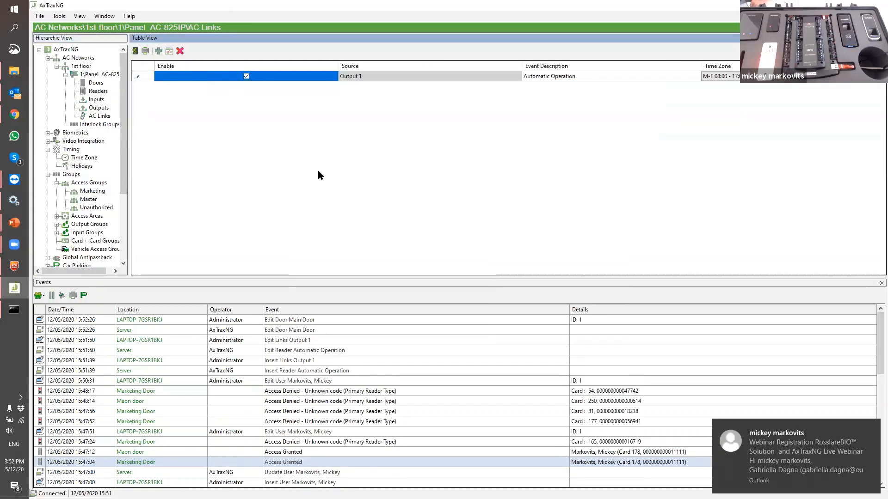
{"action": "left_click", "coordinate": [137, 78]}
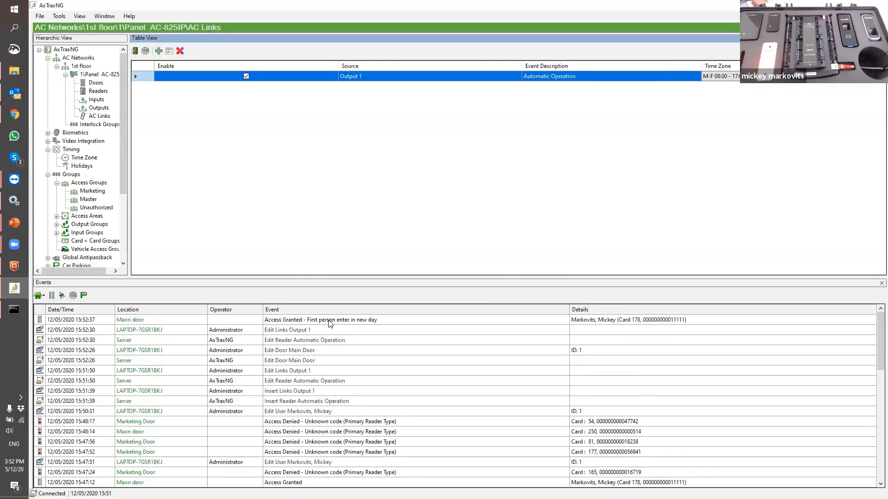
{"action": "left_click", "coordinate": [328, 321]}
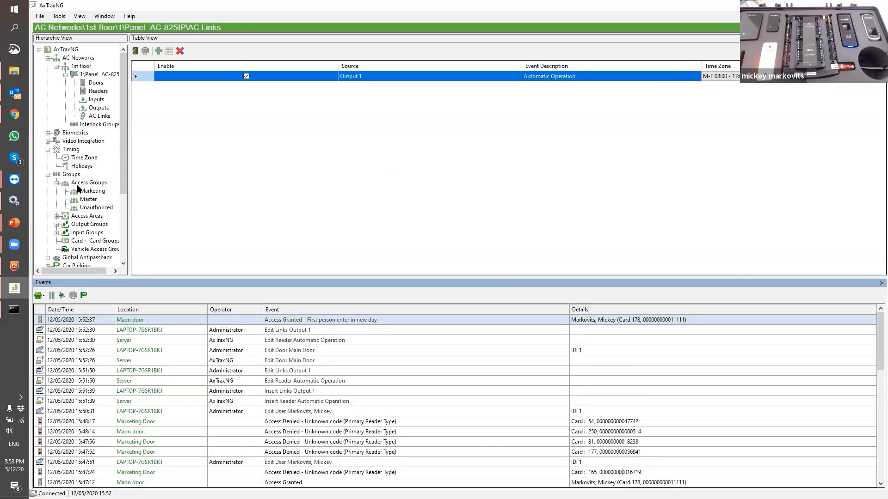
{"action": "scroll", "coordinate": [80, 188], "scroll_direction": "down", "scroll_amount": 4}
Open Reports and list the Panels Reports, such as Attendance, Access and Readers reports
{"action": "left_click", "coordinate": [70, 260]}
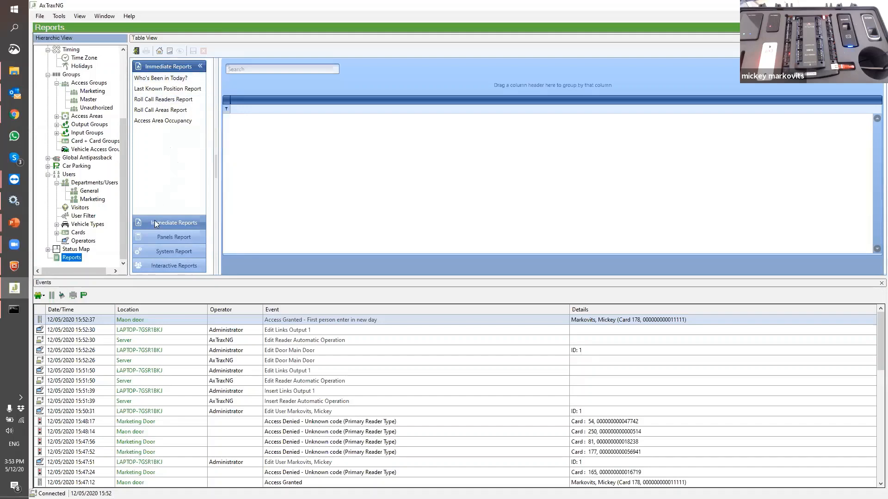
{"action": "left_click", "coordinate": [159, 236]}
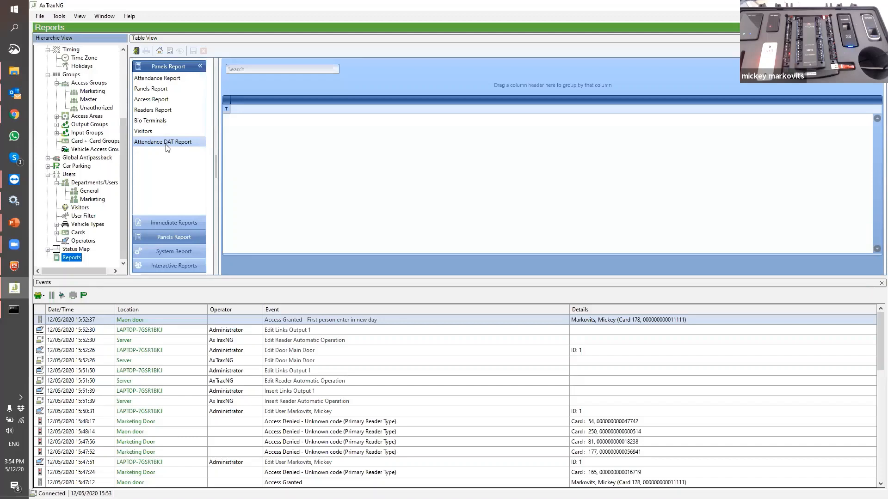
Browse the System, Operators and Alarm and Antipassback Handler reports, then list the interactive reports
{"action": "left_click", "coordinate": [180, 249]}
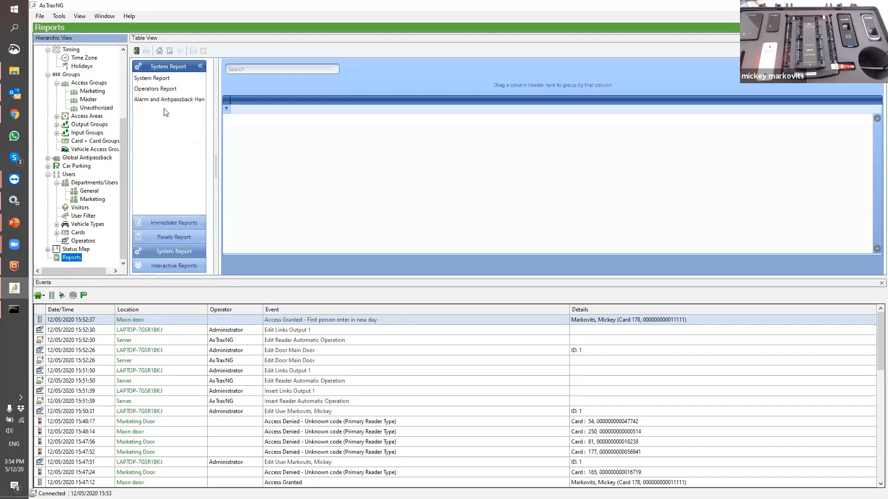
{"action": "left_click", "coordinate": [156, 79]}
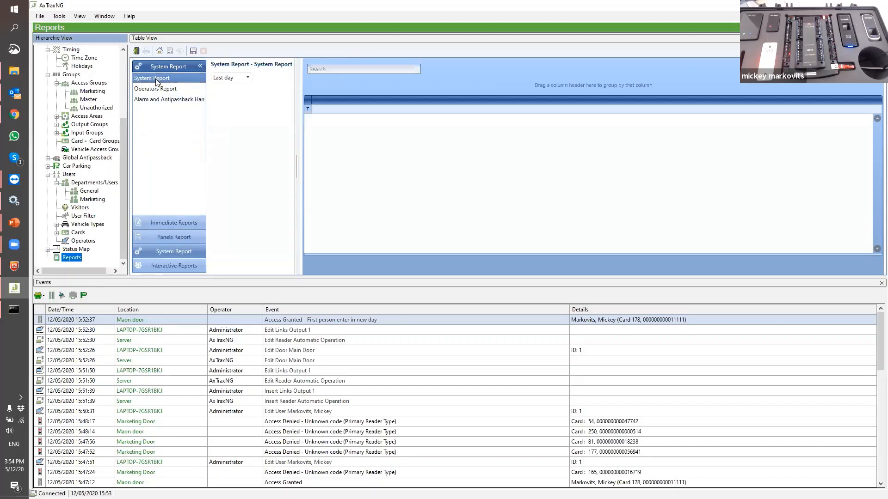
{"action": "left_click", "coordinate": [159, 89]}
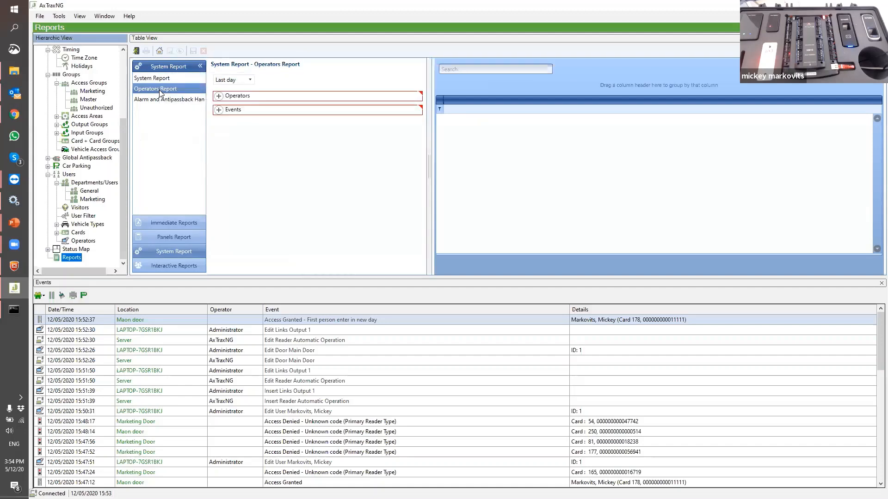
{"action": "left_click", "coordinate": [158, 100]}
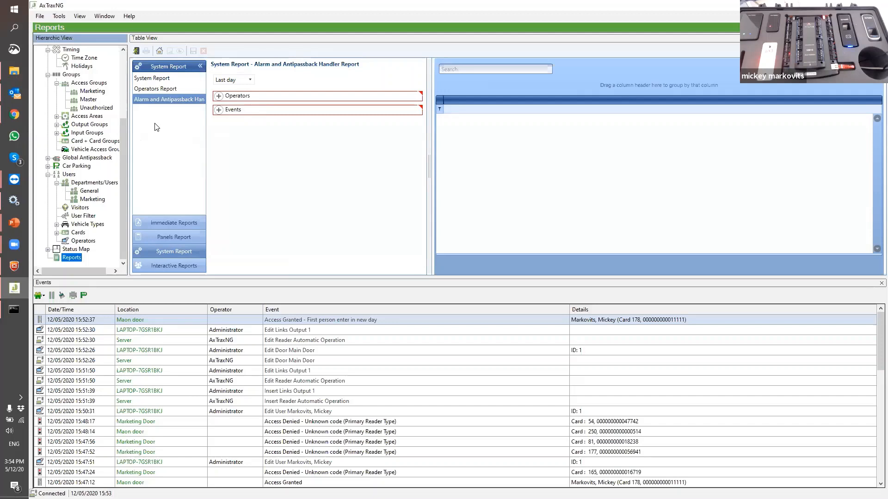
{"action": "left_click", "coordinate": [171, 265]}
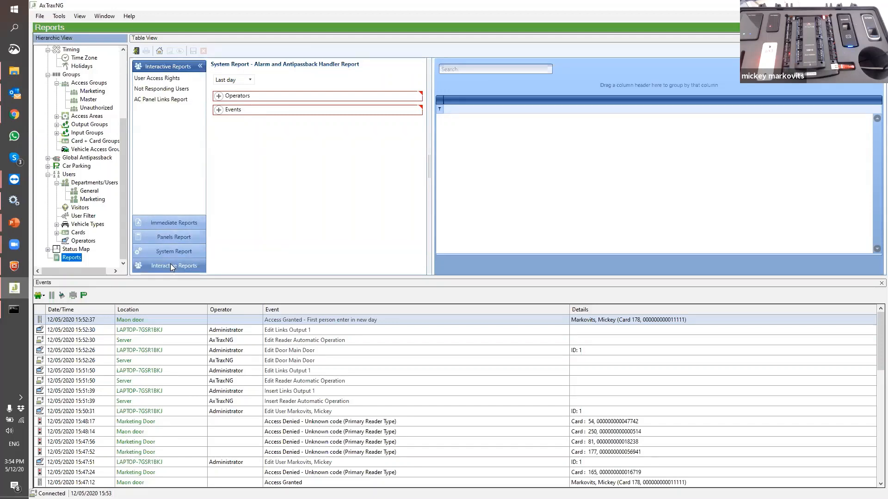
Run the AC Panel Links Report for 1\Panel AC-825IP, then bring up the Immediate Reports list
{"action": "left_click", "coordinate": [151, 79]}
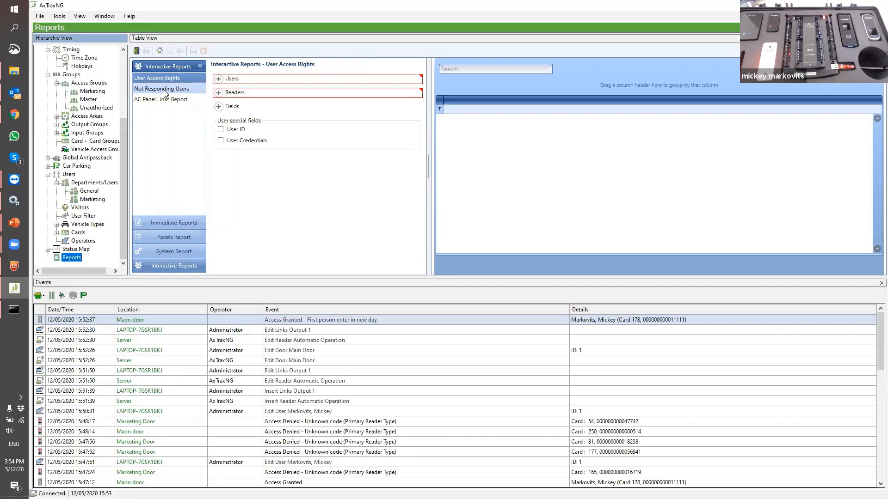
{"action": "left_click", "coordinate": [168, 100]}
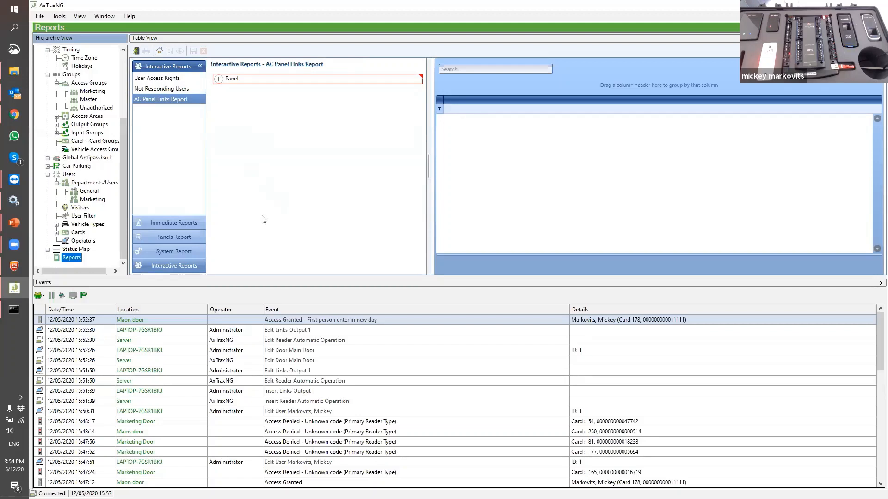
{"action": "left_click", "coordinate": [218, 81]}
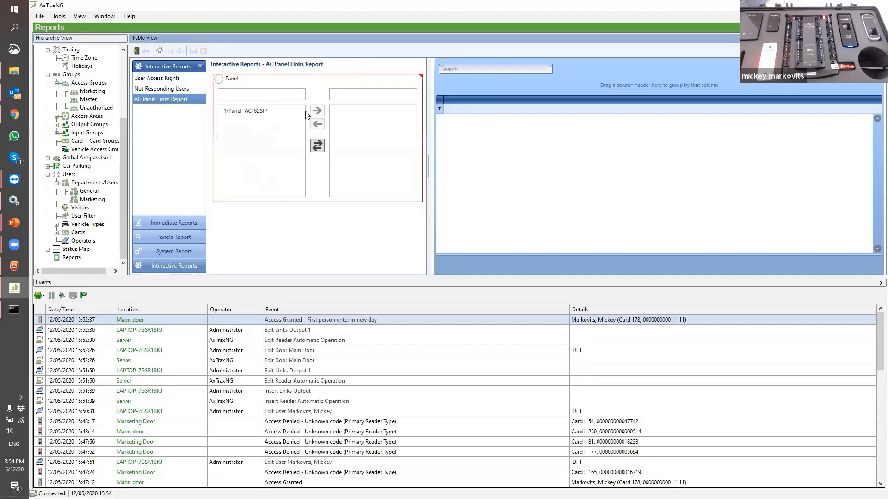
{"action": "left_click", "coordinate": [301, 110]}
{"action": "left_click", "coordinate": [316, 110]}
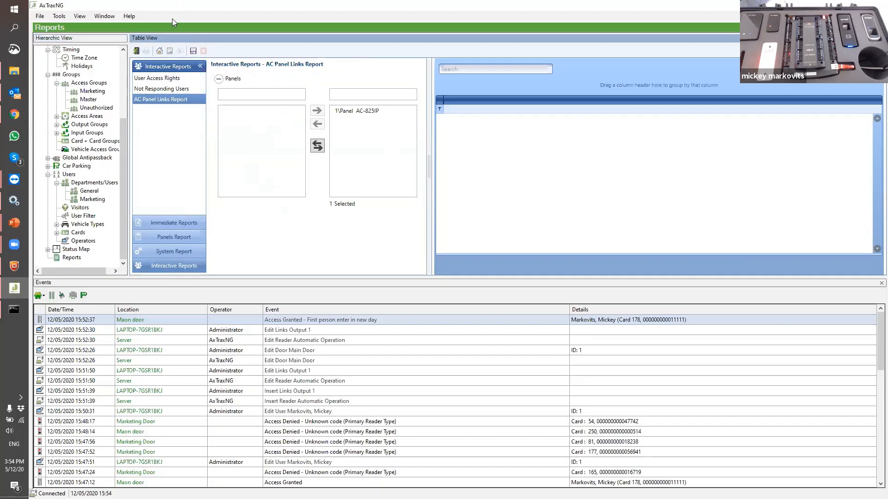
{"action": "left_click", "coordinate": [170, 51]}
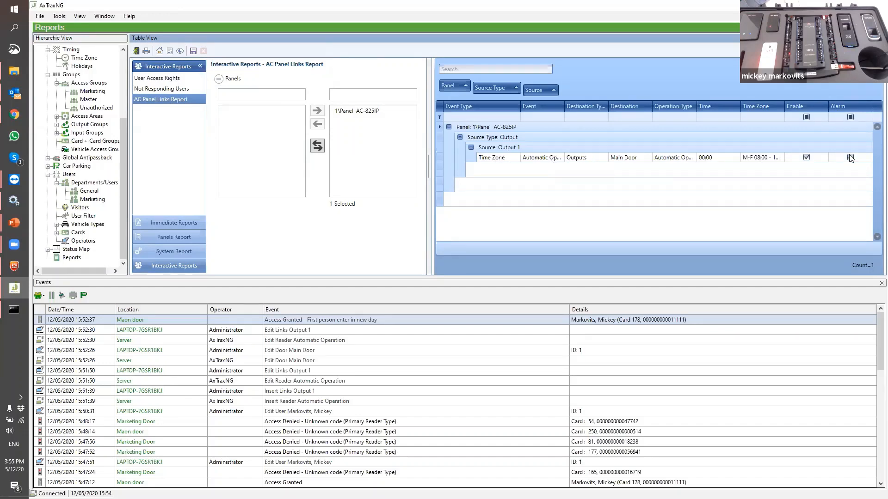
{"action": "left_click", "coordinate": [173, 224]}
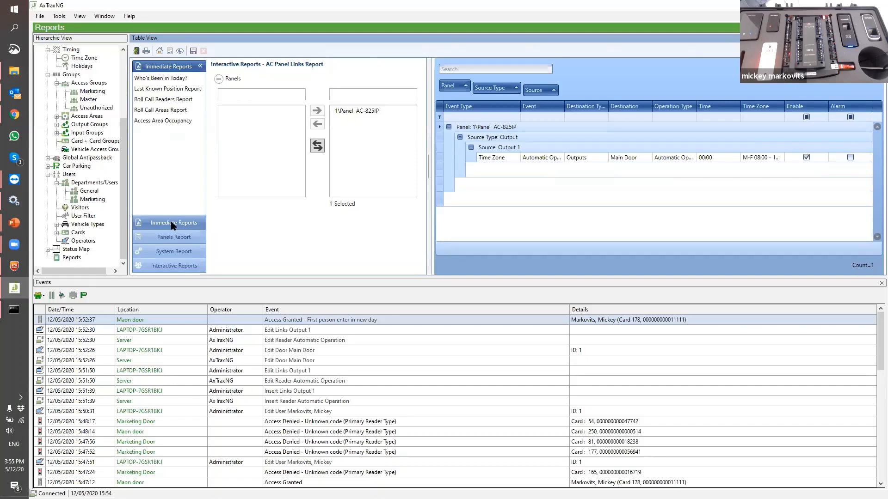
Open the Last Known Position Report from the reports list and regroup it by Location, removing Department grouping
{"action": "left_click", "coordinate": [156, 78]}
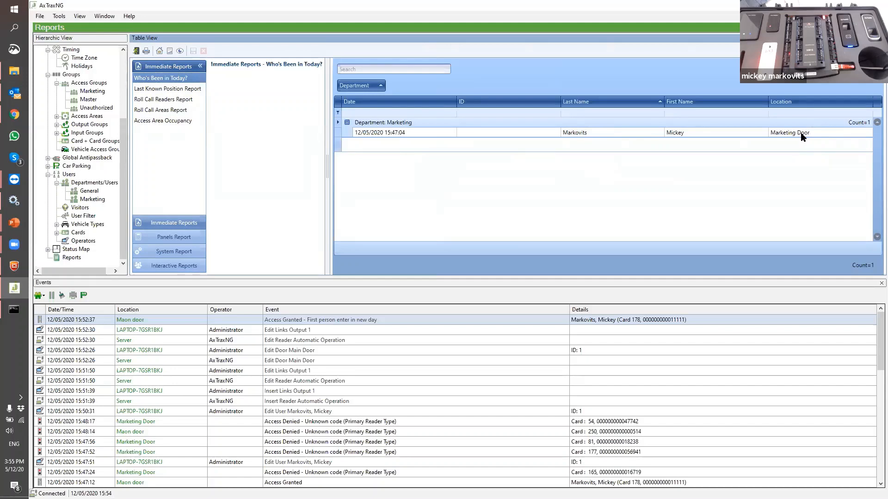
{"action": "left_click", "coordinate": [185, 89]}
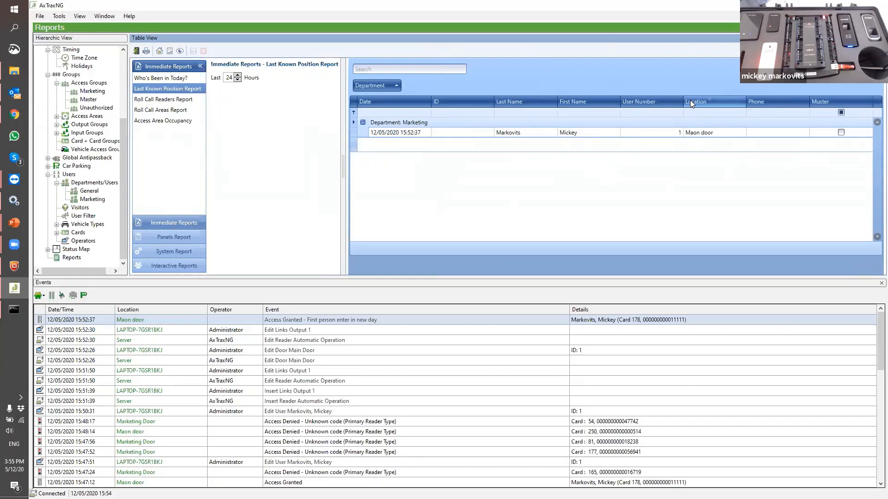
{"action": "left_click_drag", "start_coordinate": [690, 100], "coordinate": [367, 102]}
{"action": "left_click", "coordinate": [363, 123]}
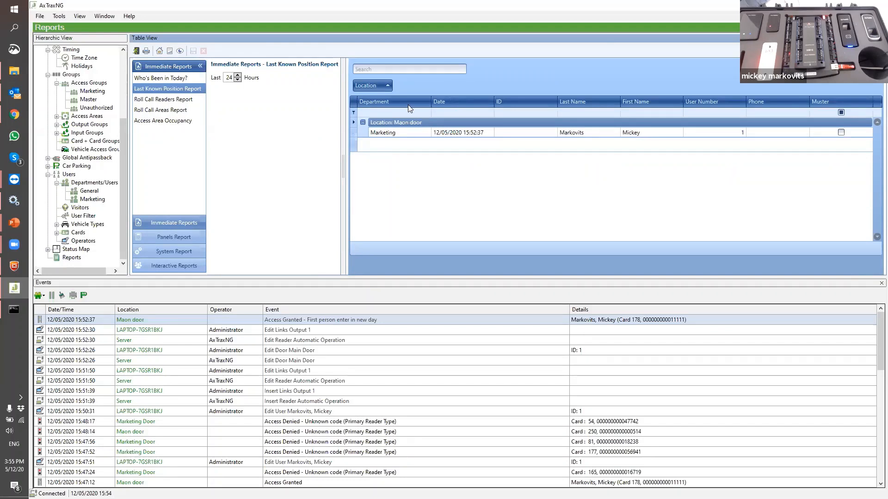
Filter the report's Last Name column to names starting with 'ma'
{"action": "right_click", "coordinate": [590, 103]}
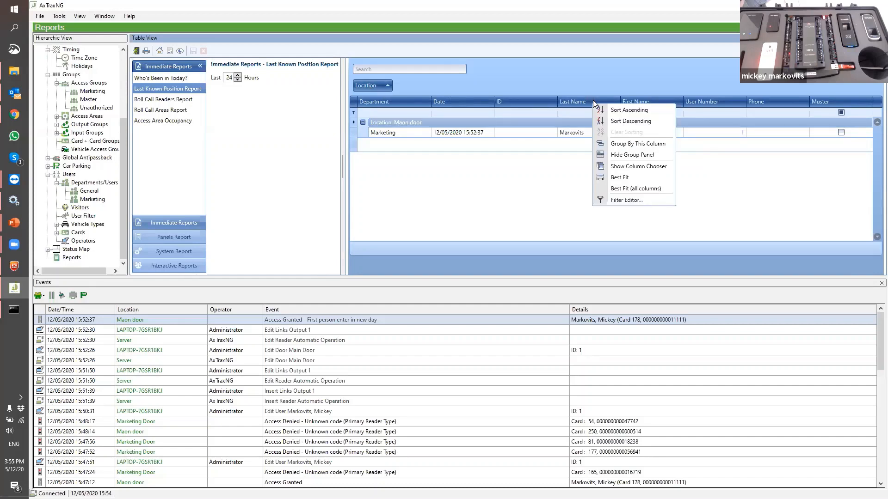
{"action": "left_click", "coordinate": [628, 200]}
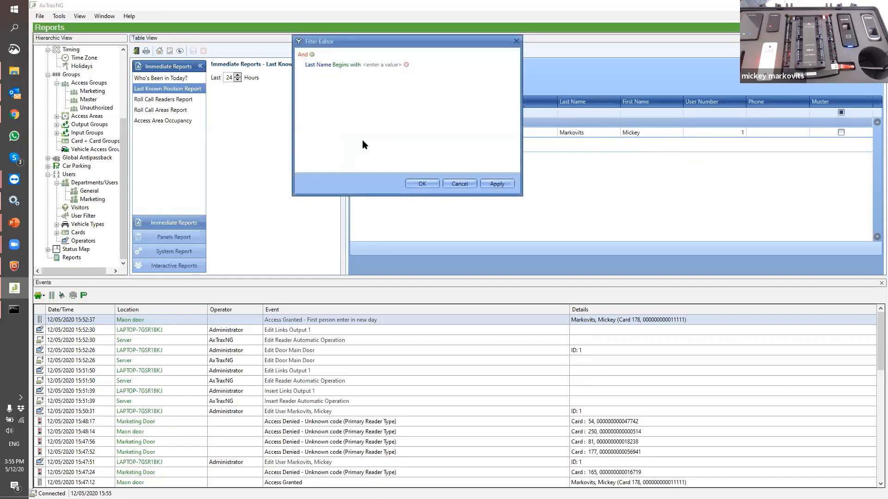
{"action": "left_click", "coordinate": [376, 65]}
{"action": "type", "text": "m"}
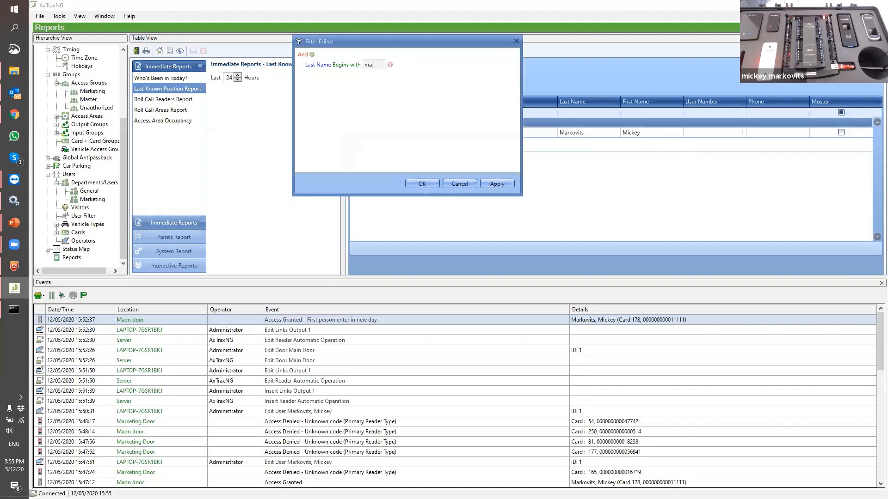
{"action": "type", "text": "a"}
{"action": "left_click", "coordinate": [507, 185]}
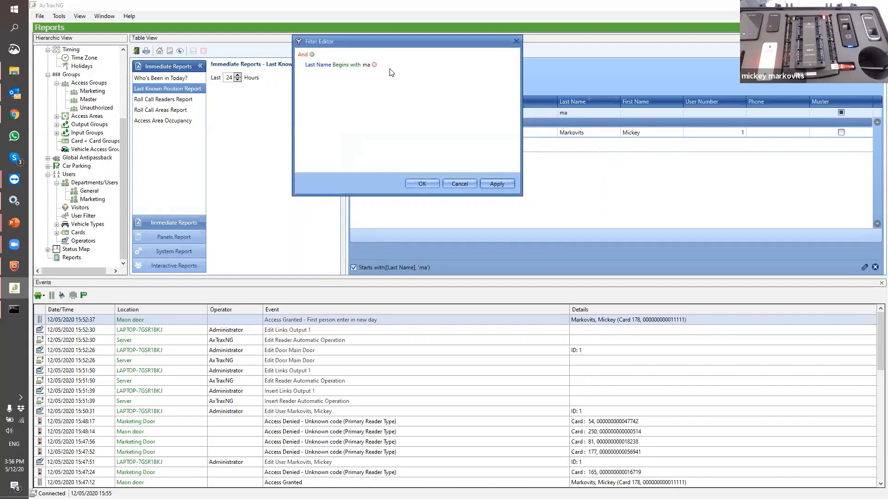
{"action": "left_click", "coordinate": [516, 41]}
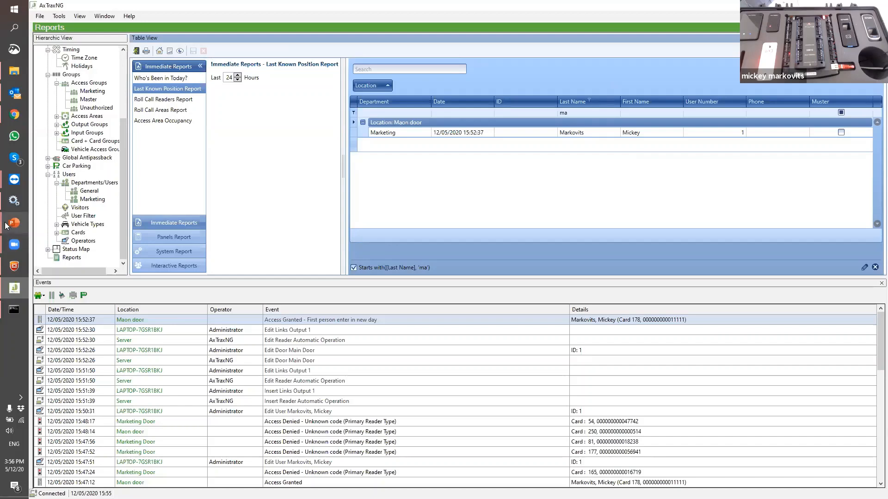
Return to the PowerPoint slideshow and advance to the Q & A slide
{"action": "mouse_move", "coordinate": [7, 225]}
{"action": "left_click", "coordinate": [51, 242]}
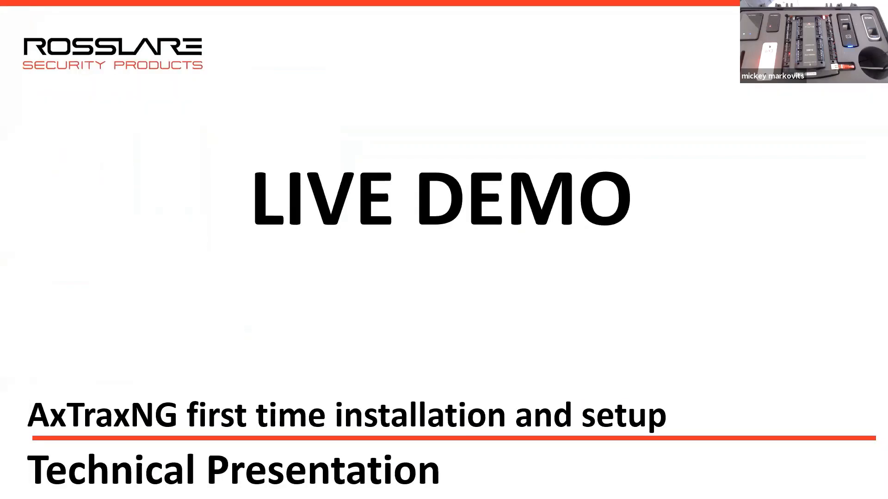
{"action": "left_click", "coordinate": [653, 314]}
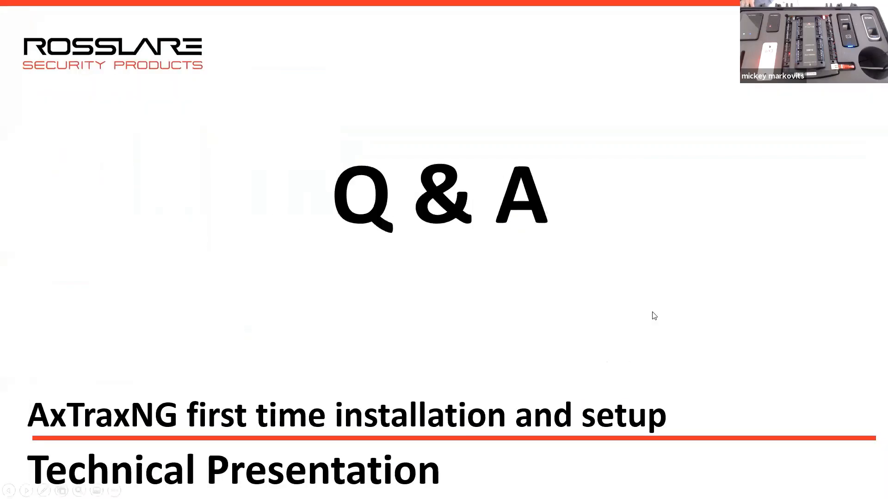
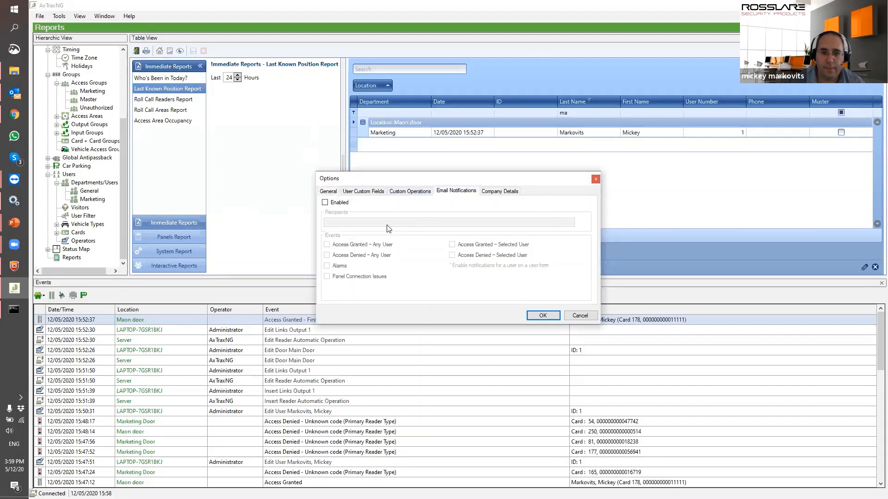
Enable email notifications, enter the recipient's e-mail address, and confirm the Options dialog
{"action": "left_click", "coordinate": [325, 203]}
{"action": "left_click", "coordinate": [326, 222]}
{"action": "type", "text": "dd"}
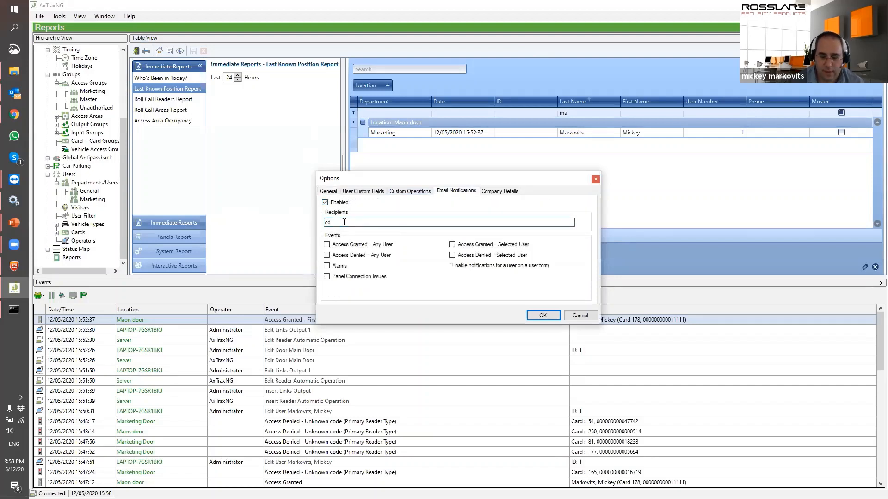
{"action": "key", "text": "BackSpace"}
{"action": "key", "text": "BackSpace"}
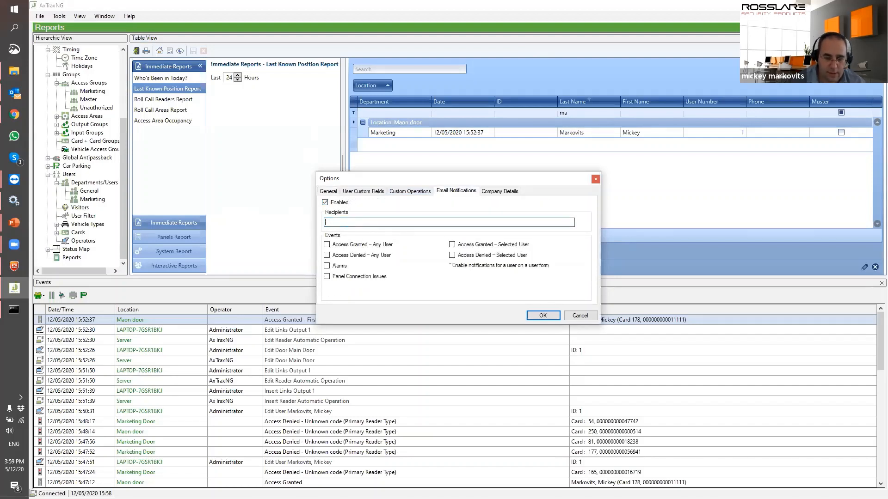
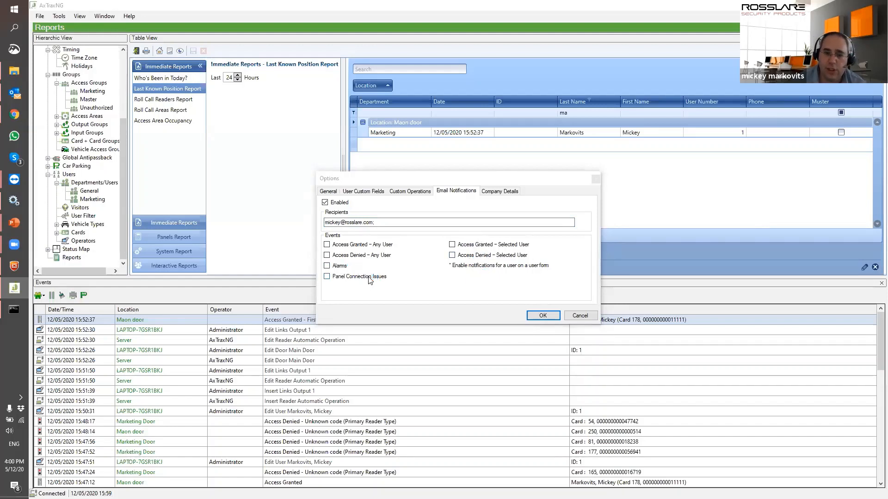
{"action": "left_click", "coordinate": [551, 315]}
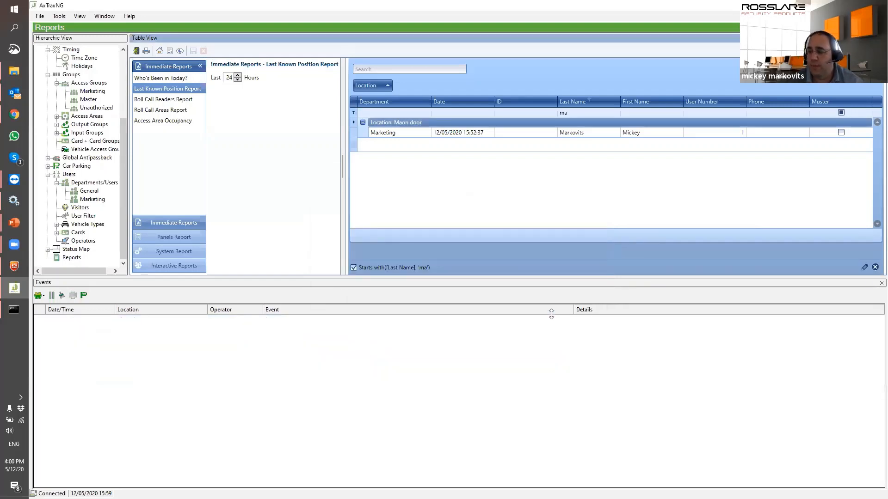
{"action": "left_click", "coordinate": [19, 396]}
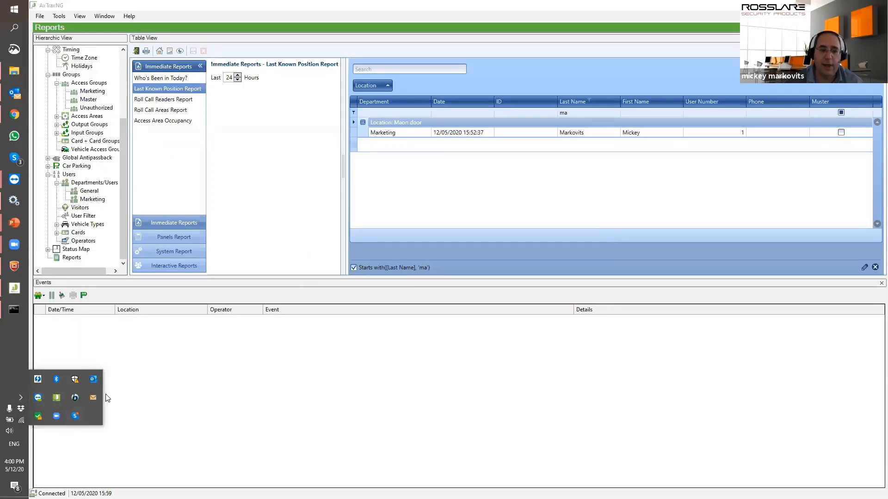
{"action": "double_click", "coordinate": [56, 398]}
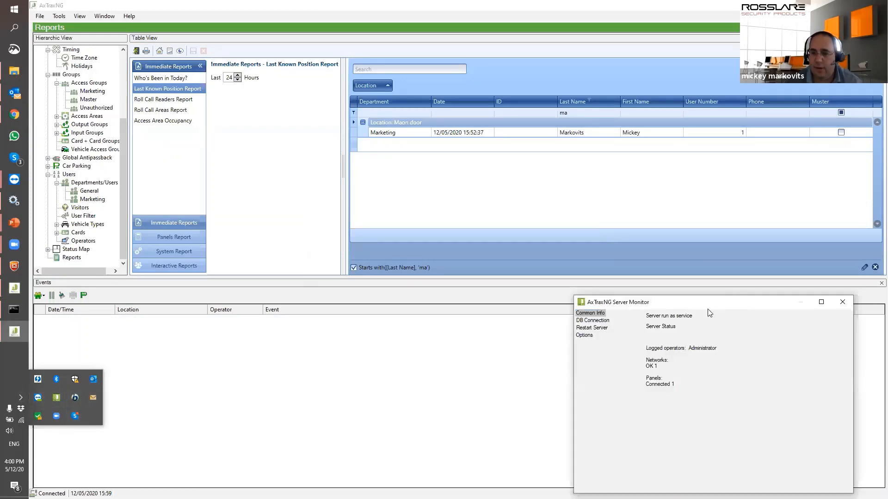
{"action": "left_click_drag", "start_coordinate": [665, 303], "coordinate": [505, 144]}
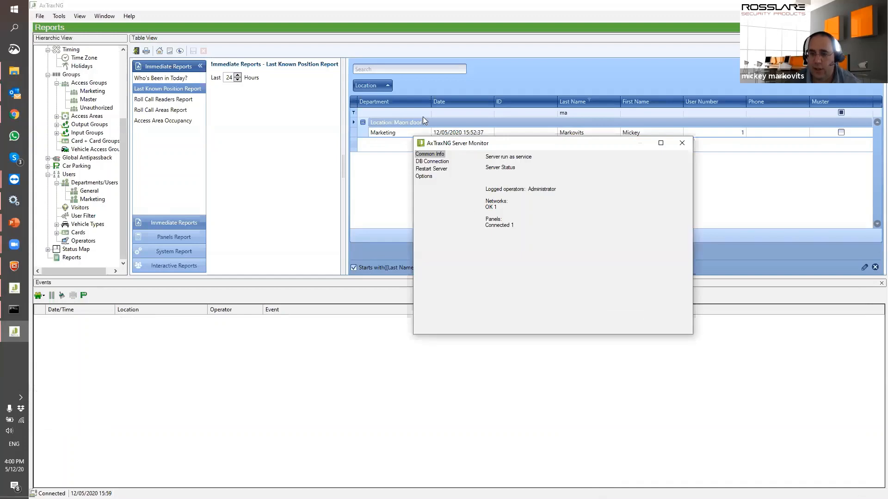
{"action": "left_click", "coordinate": [425, 176]}
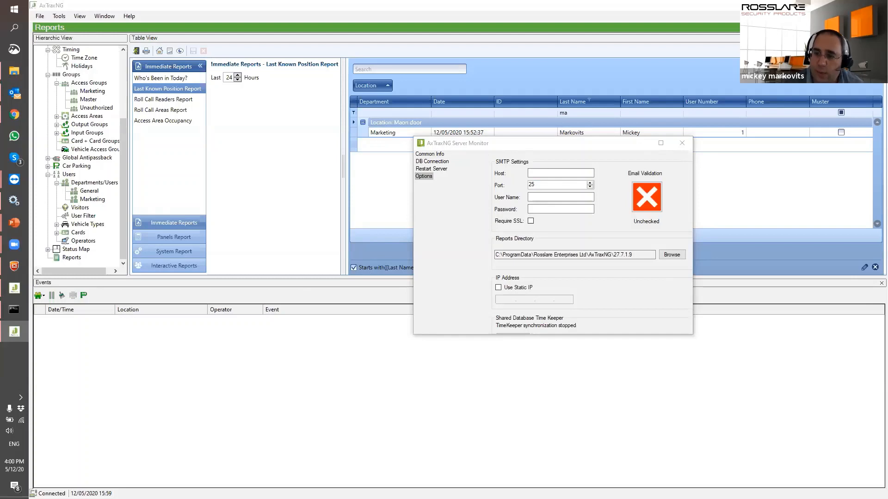
{"action": "left_click", "coordinate": [681, 143]}
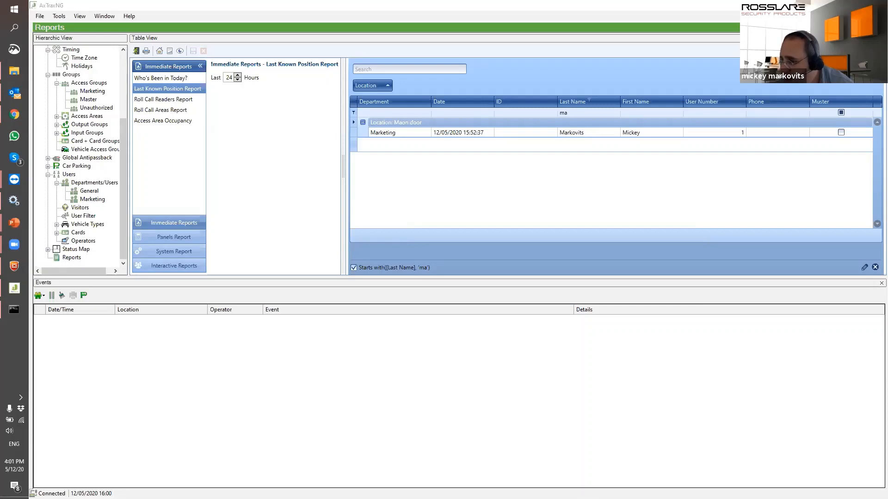
Select the report results table in the Table View area
{"action": "left_click", "coordinate": [407, 122]}
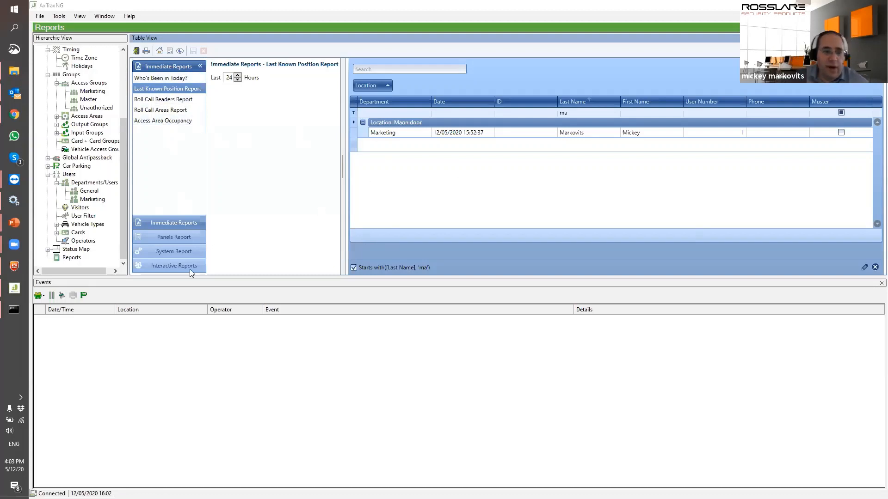
Set up an Attendance Report covering all users and all ten readers
{"action": "left_click", "coordinate": [191, 239]}
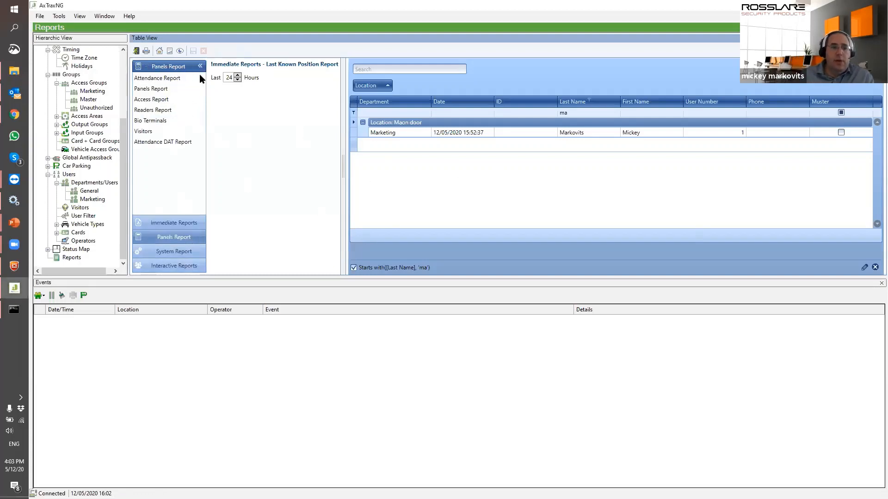
{"action": "left_click", "coordinate": [168, 80]}
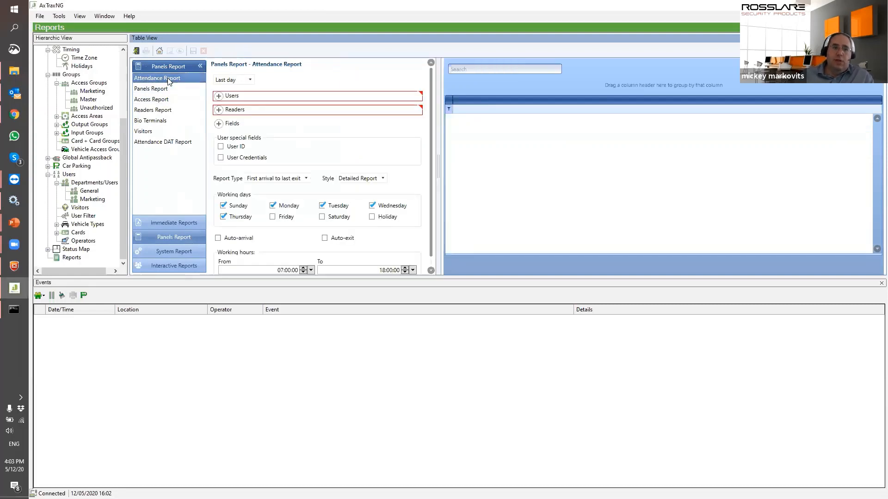
{"action": "left_click", "coordinate": [219, 96]}
{"action": "left_click", "coordinate": [318, 163]}
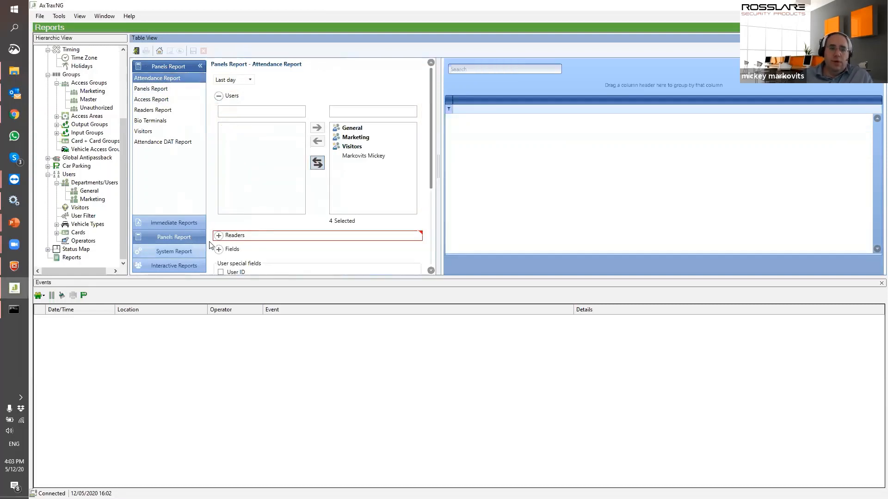
{"action": "left_click", "coordinate": [219, 235]}
{"action": "scroll", "coordinate": [320, 250], "scroll_direction": "down", "scroll_amount": 3}
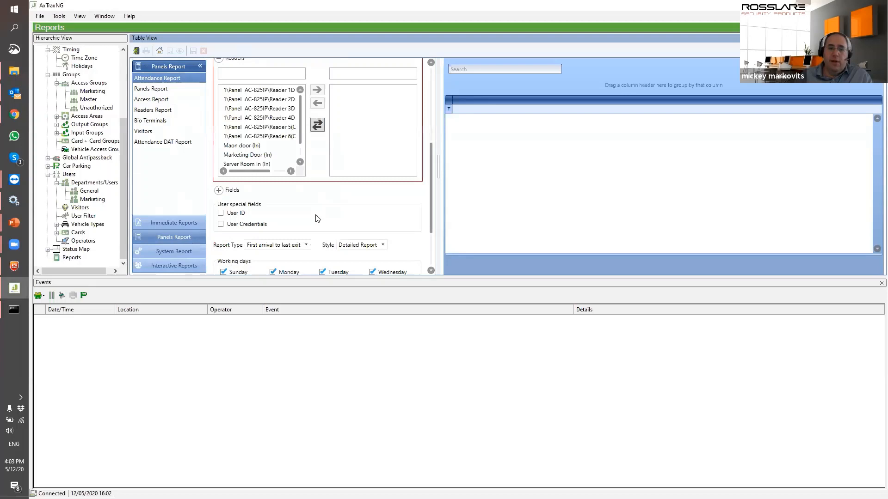
{"action": "left_click", "coordinate": [321, 128]}
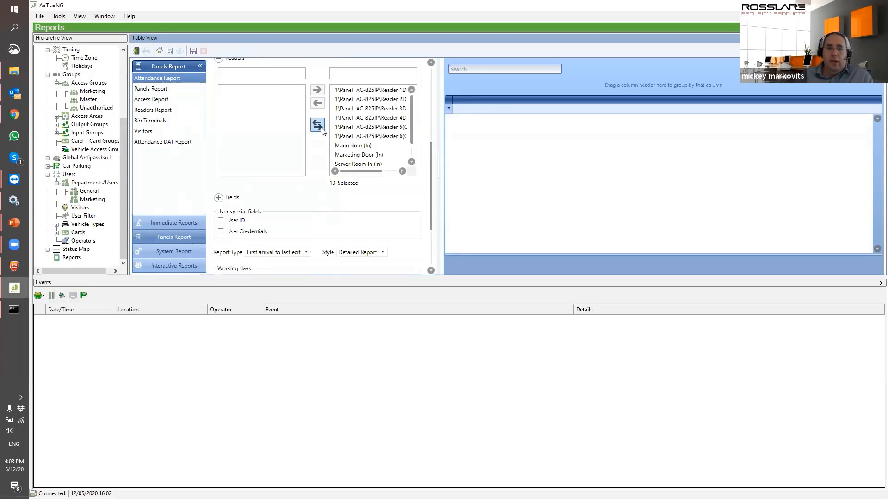
Start saving the Attendance Report, dismiss the save window, and generate the report
{"action": "left_click", "coordinate": [194, 51]}
{"action": "left_click", "coordinate": [520, 238]}
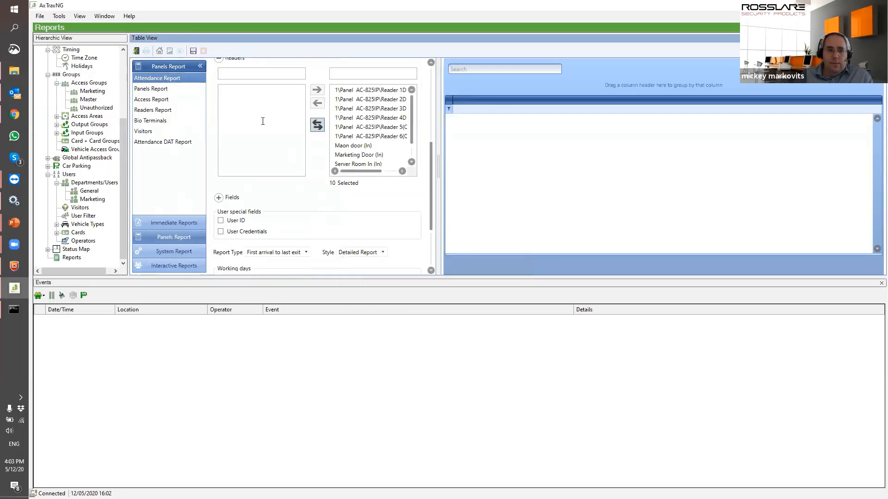
{"action": "left_click", "coordinate": [171, 49]}
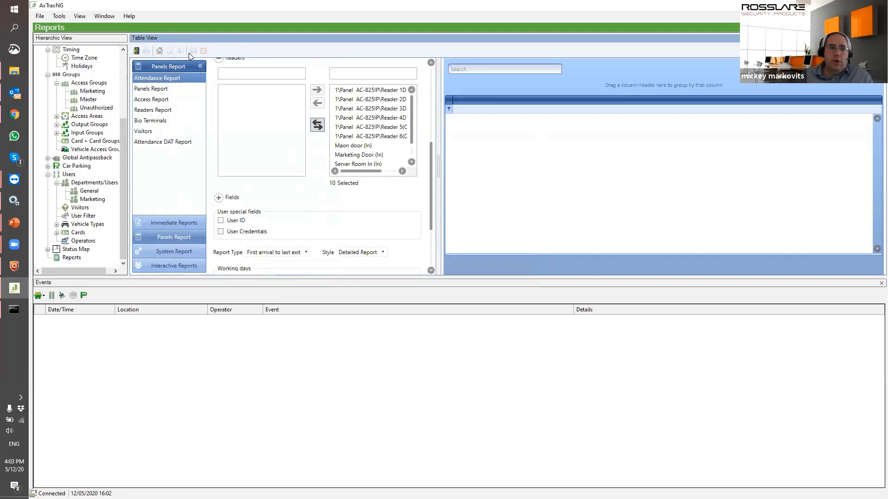
Set up a Panels Report for panel 1\Panel AC-825IP and all ten event types
{"action": "left_click", "coordinate": [158, 91]}
{"action": "left_click", "coordinate": [219, 96]}
{"action": "left_click", "coordinate": [318, 163]}
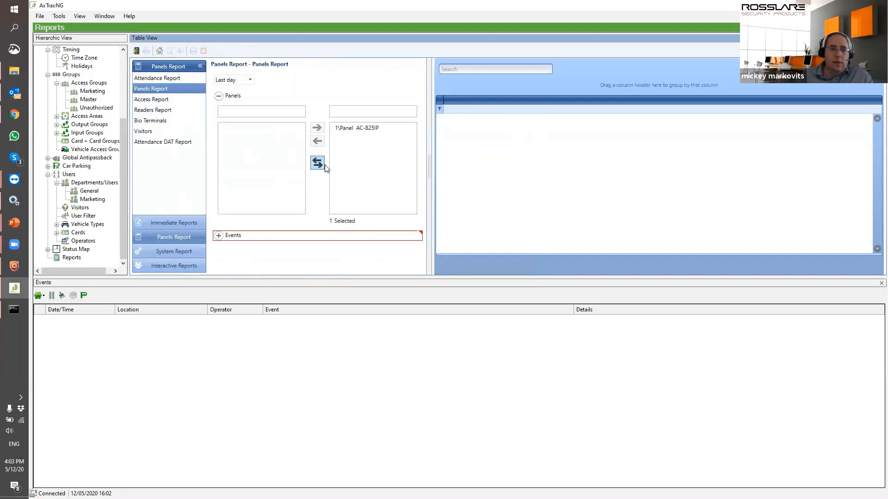
{"action": "left_click", "coordinate": [219, 235]}
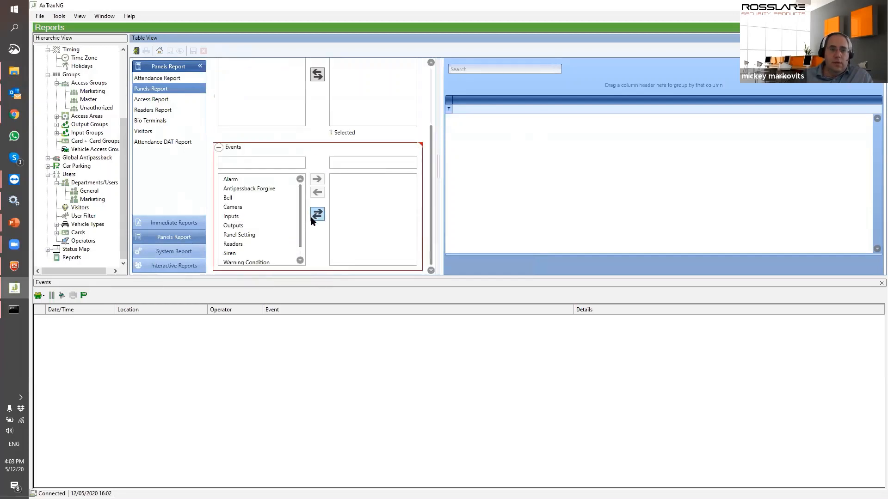
{"action": "left_click", "coordinate": [312, 217]}
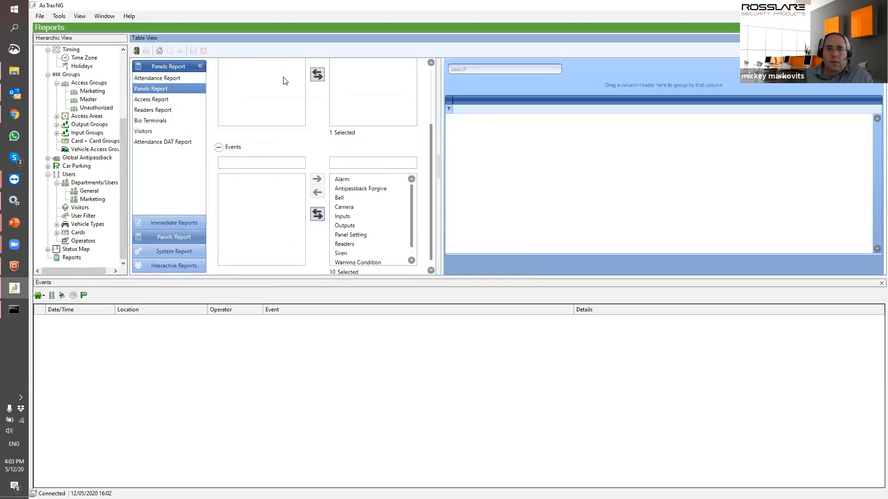
{"action": "left_click", "coordinate": [168, 99]}
Include all four users and all four access event types in the Access Report
{"action": "left_click", "coordinate": [219, 95]}
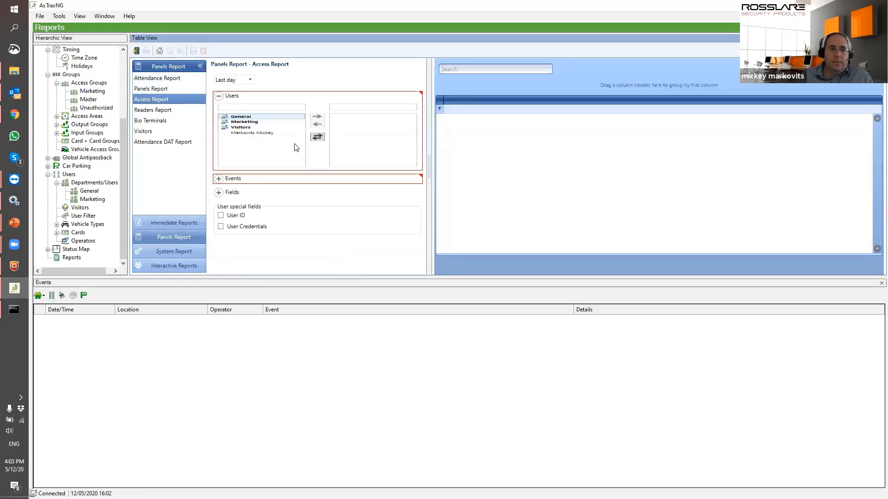
{"action": "left_click", "coordinate": [317, 163]}
{"action": "left_click", "coordinate": [219, 235]}
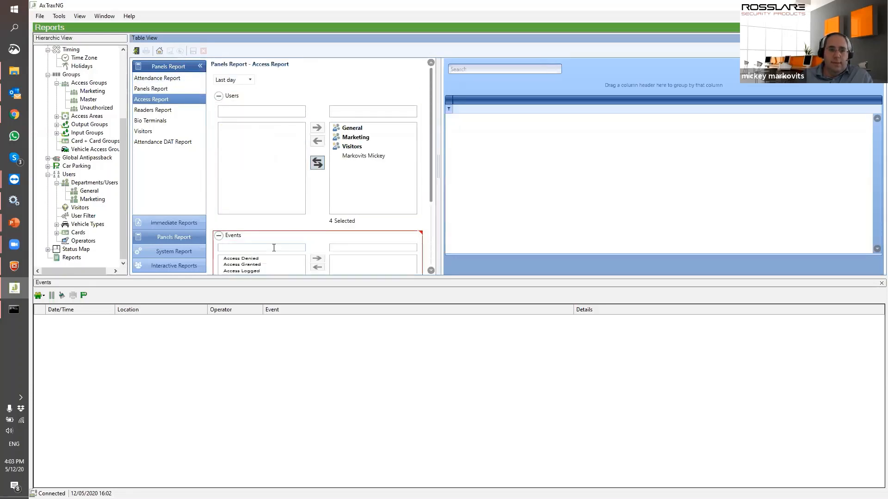
{"action": "scroll", "coordinate": [346, 230], "scroll_direction": "down", "scroll_amount": 1}
{"action": "left_click", "coordinate": [317, 255]}
{"action": "scroll", "coordinate": [323, 193], "scroll_direction": "down", "scroll_amount": 1}
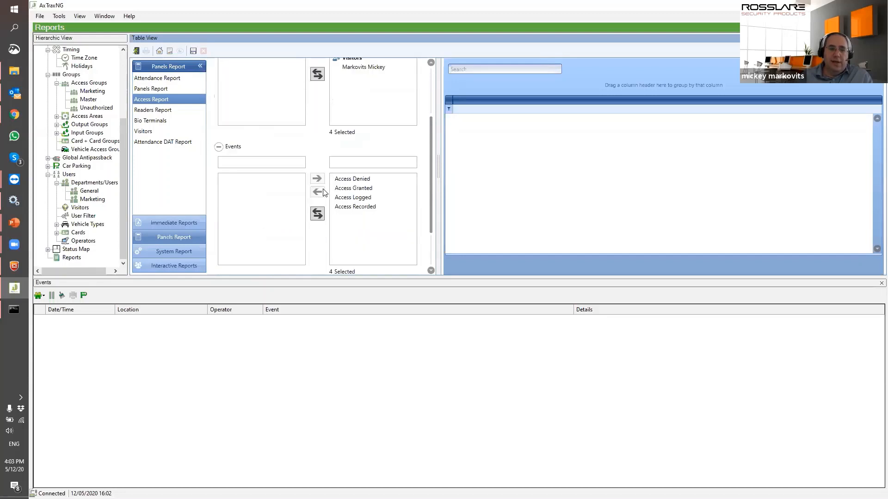
{"action": "scroll", "coordinate": [319, 194], "scroll_direction": "up", "scroll_amount": 2}
Set a Custom period from 11 May 2020 to 12 May 2020 and generate the report
{"action": "left_click", "coordinate": [249, 80]}
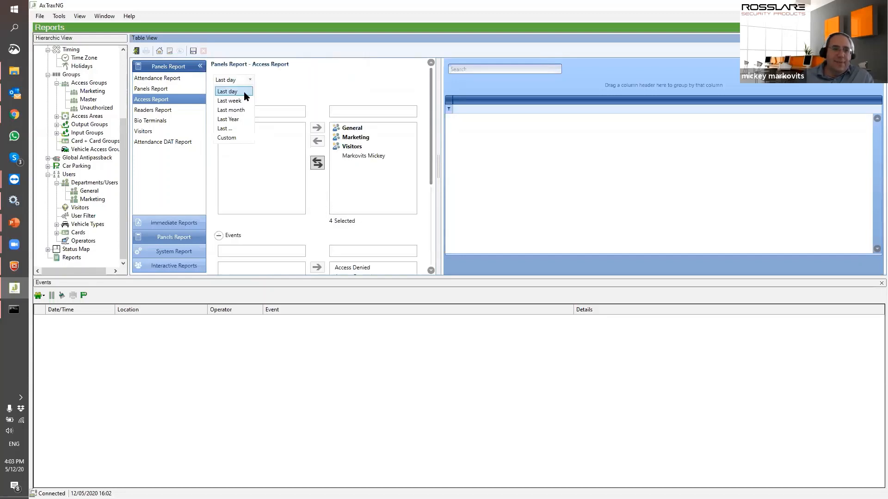
{"action": "left_click", "coordinate": [227, 137]}
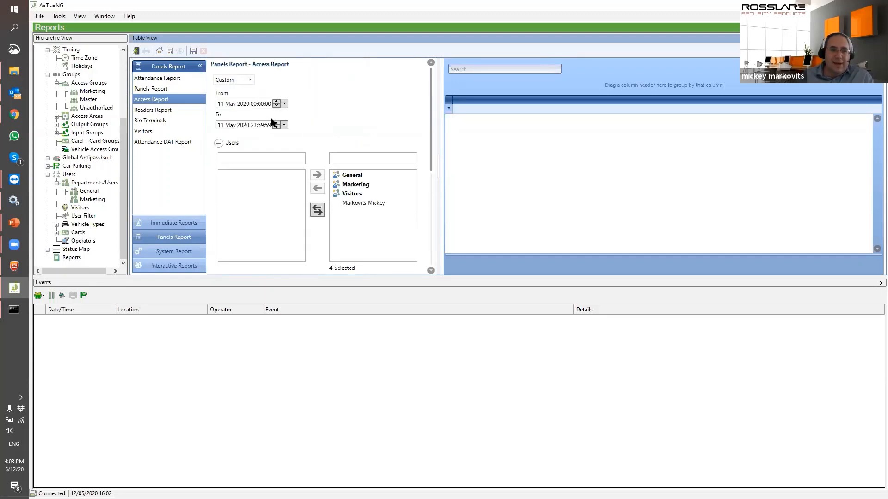
{"action": "left_click", "coordinate": [222, 126]}
{"action": "left_click", "coordinate": [277, 123]}
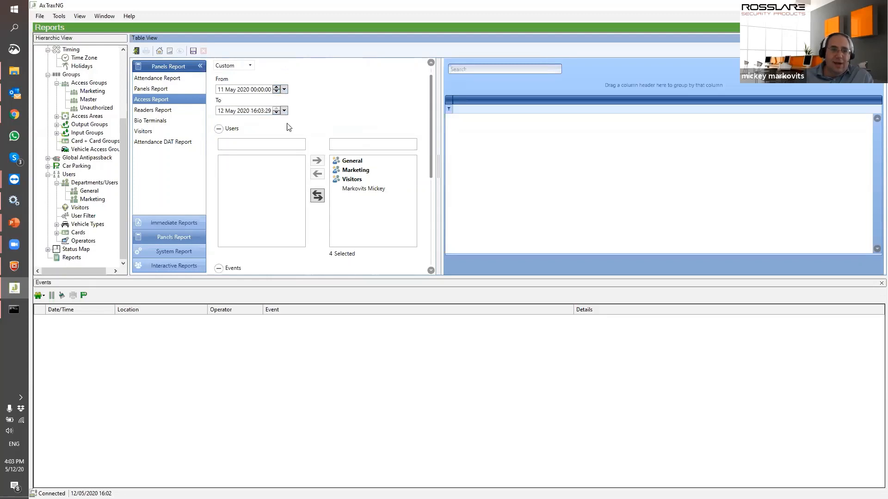
{"action": "left_click", "coordinate": [169, 51]}
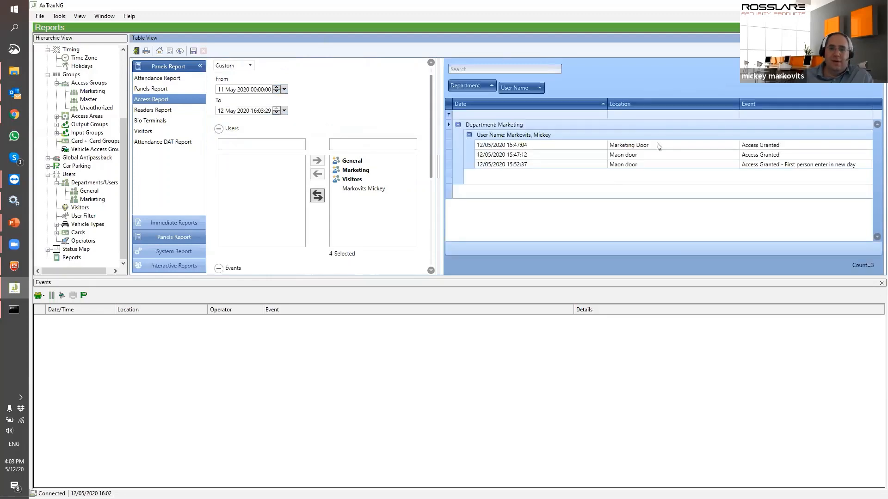
{"action": "left_click", "coordinate": [193, 52]}
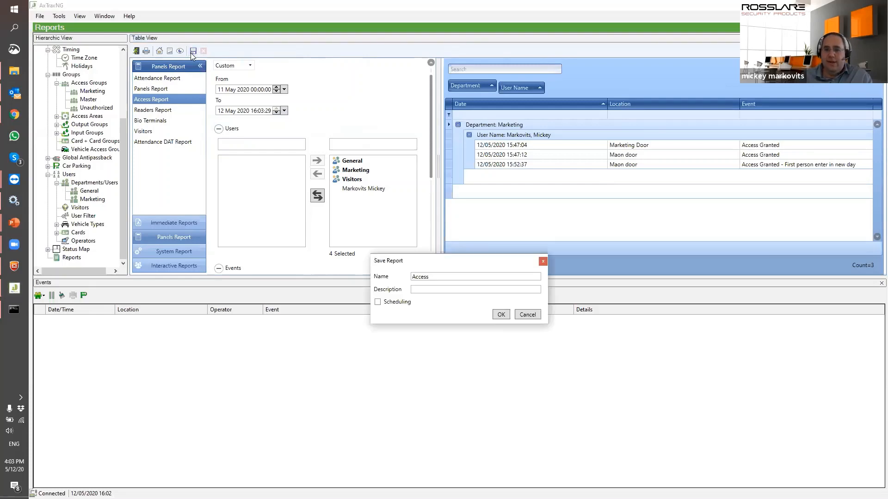
{"action": "left_click", "coordinate": [377, 302]}
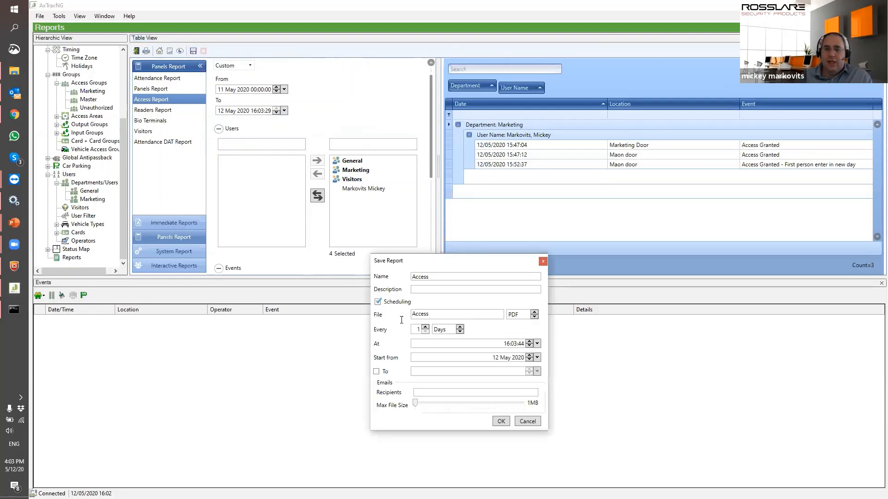
{"action": "left_click", "coordinate": [441, 314]}
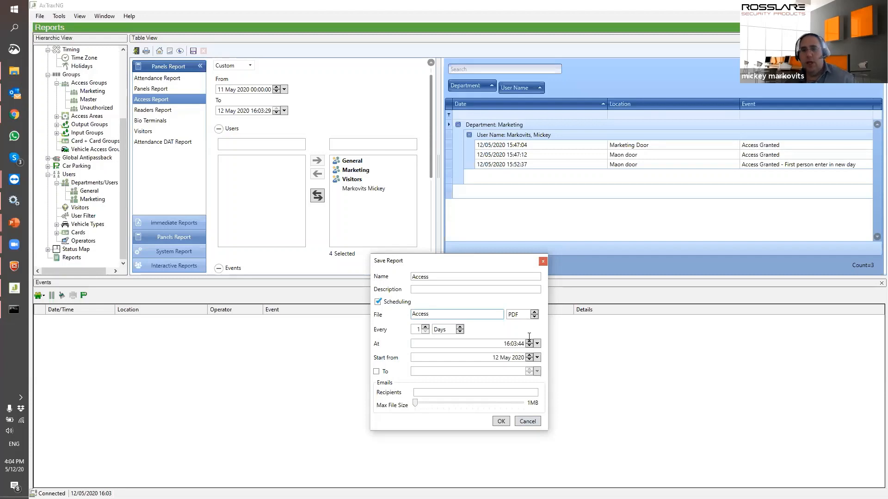
{"action": "left_click", "coordinate": [542, 262]}
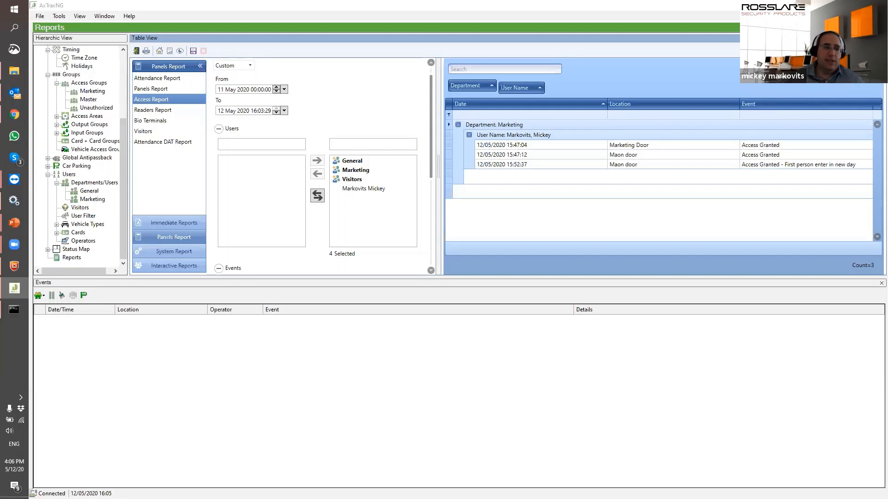
Bring the AxTraxNG presentation to the front and advance two slides to slide 11, Q & A
{"action": "mouse_move", "coordinate": [14, 223]}
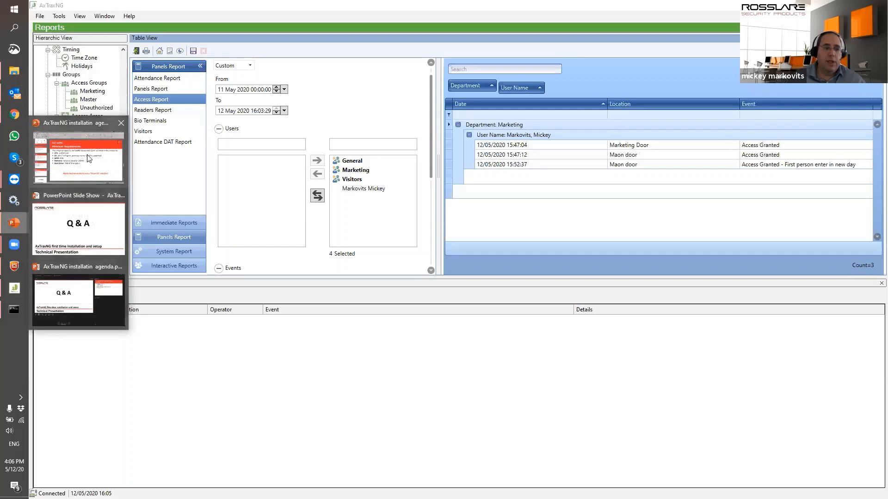
{"action": "left_click", "coordinate": [116, 290]}
{"action": "key", "text": "Down"}
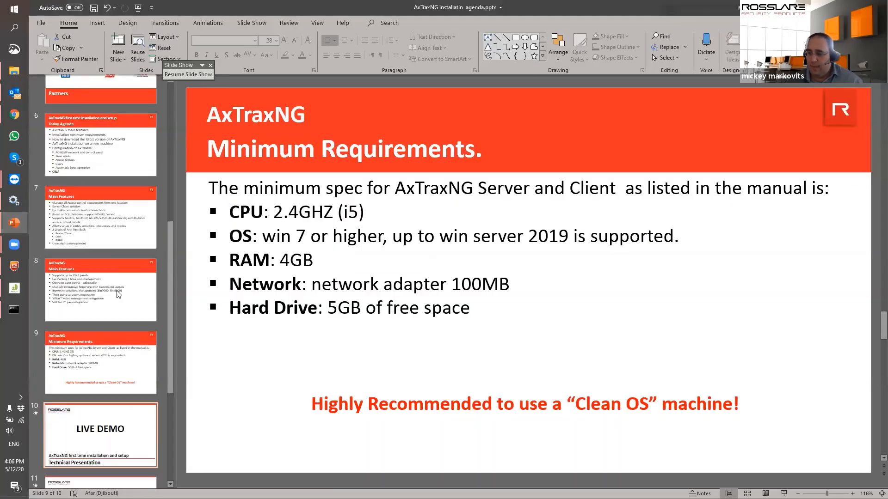
{"action": "key", "text": "Down"}
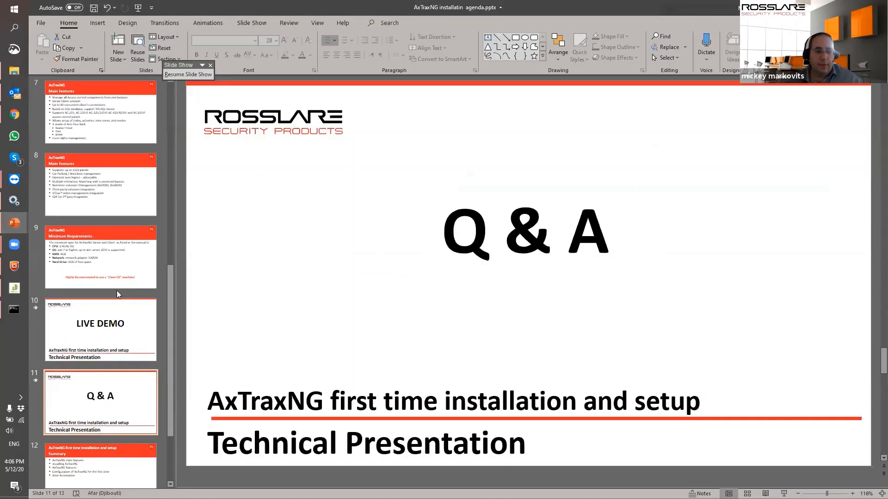